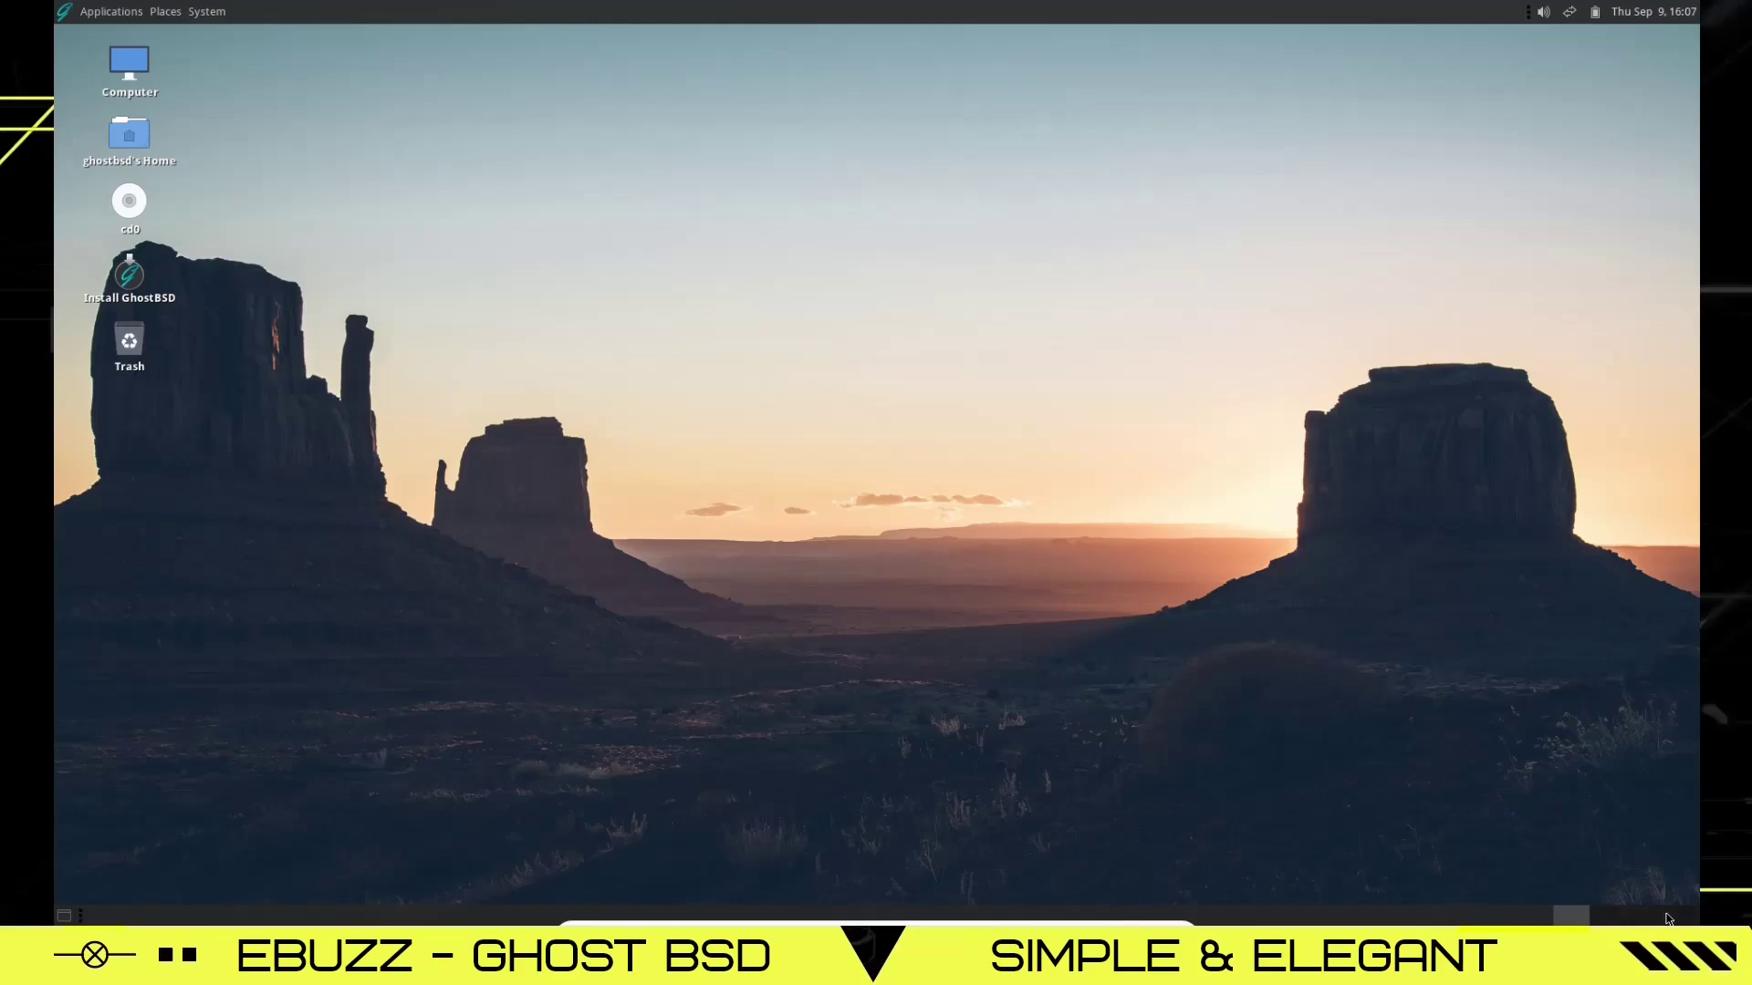
Step: Switch to the third workspace, then return to the first workspace
left_click(1635, 919)
scroll(1646, 919, "down", 5)
left_click(1581, 919)
Step: Review the Sound Preferences hardware, input, output, applications and sound effects settings, then close it
left_click(1543, 13)
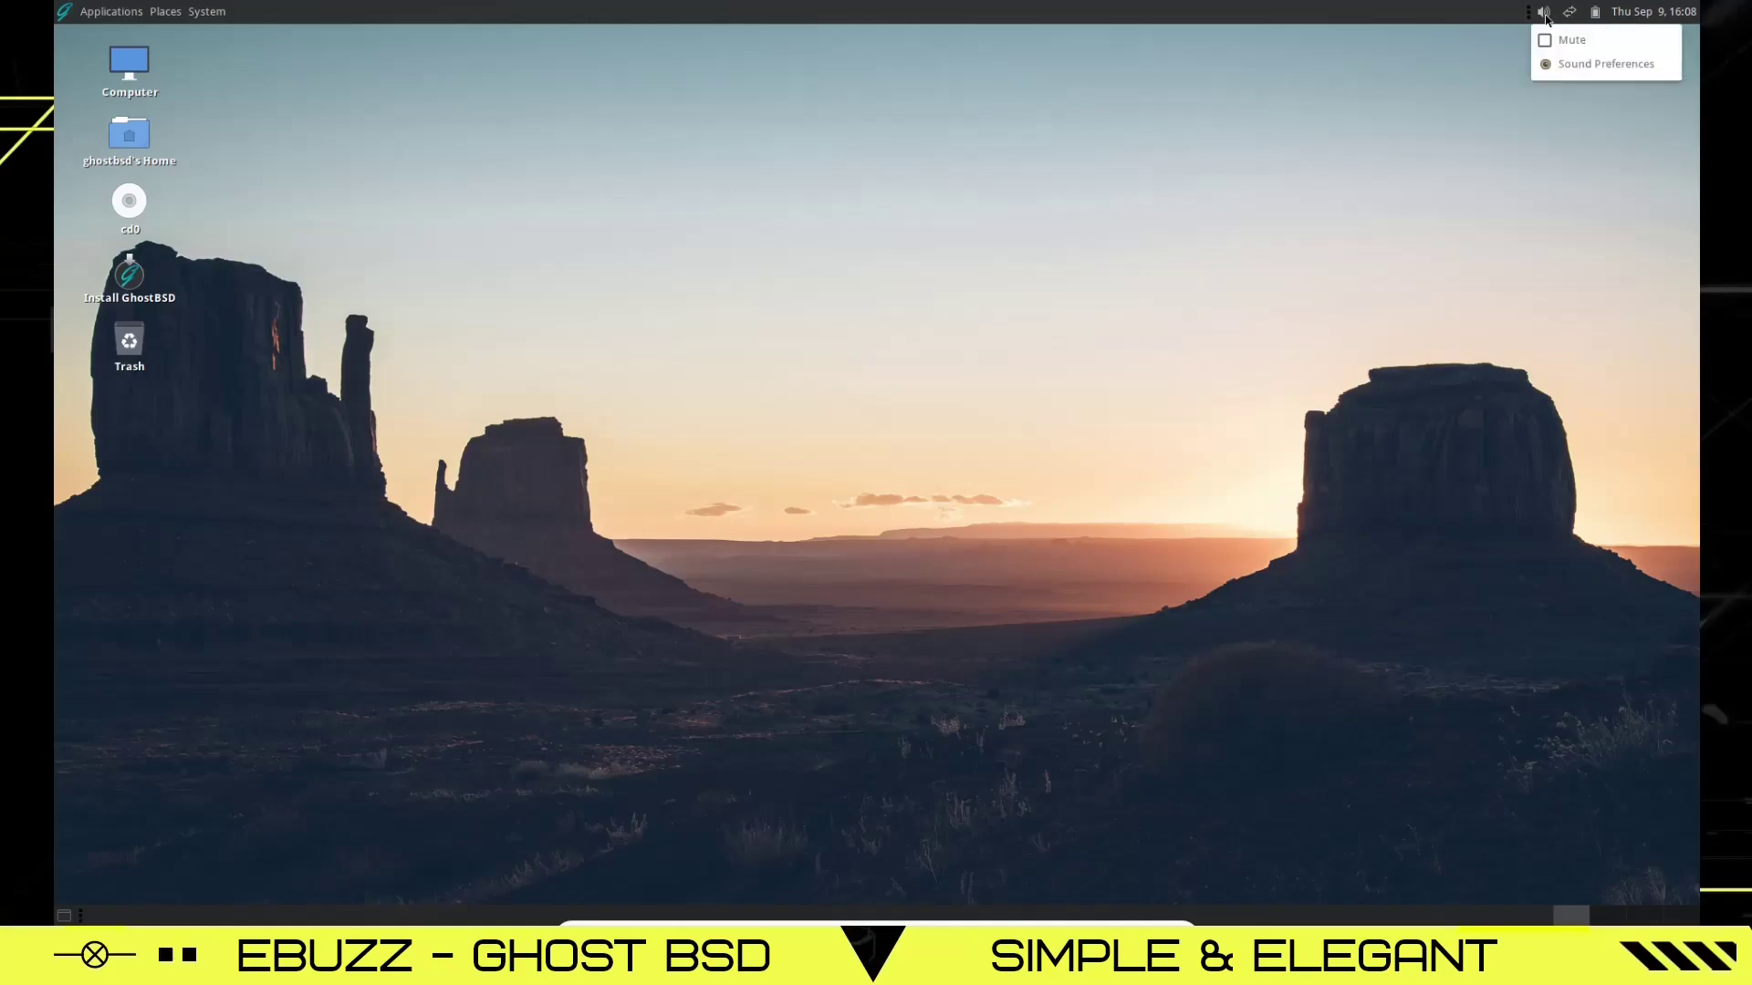
left_click(1554, 72)
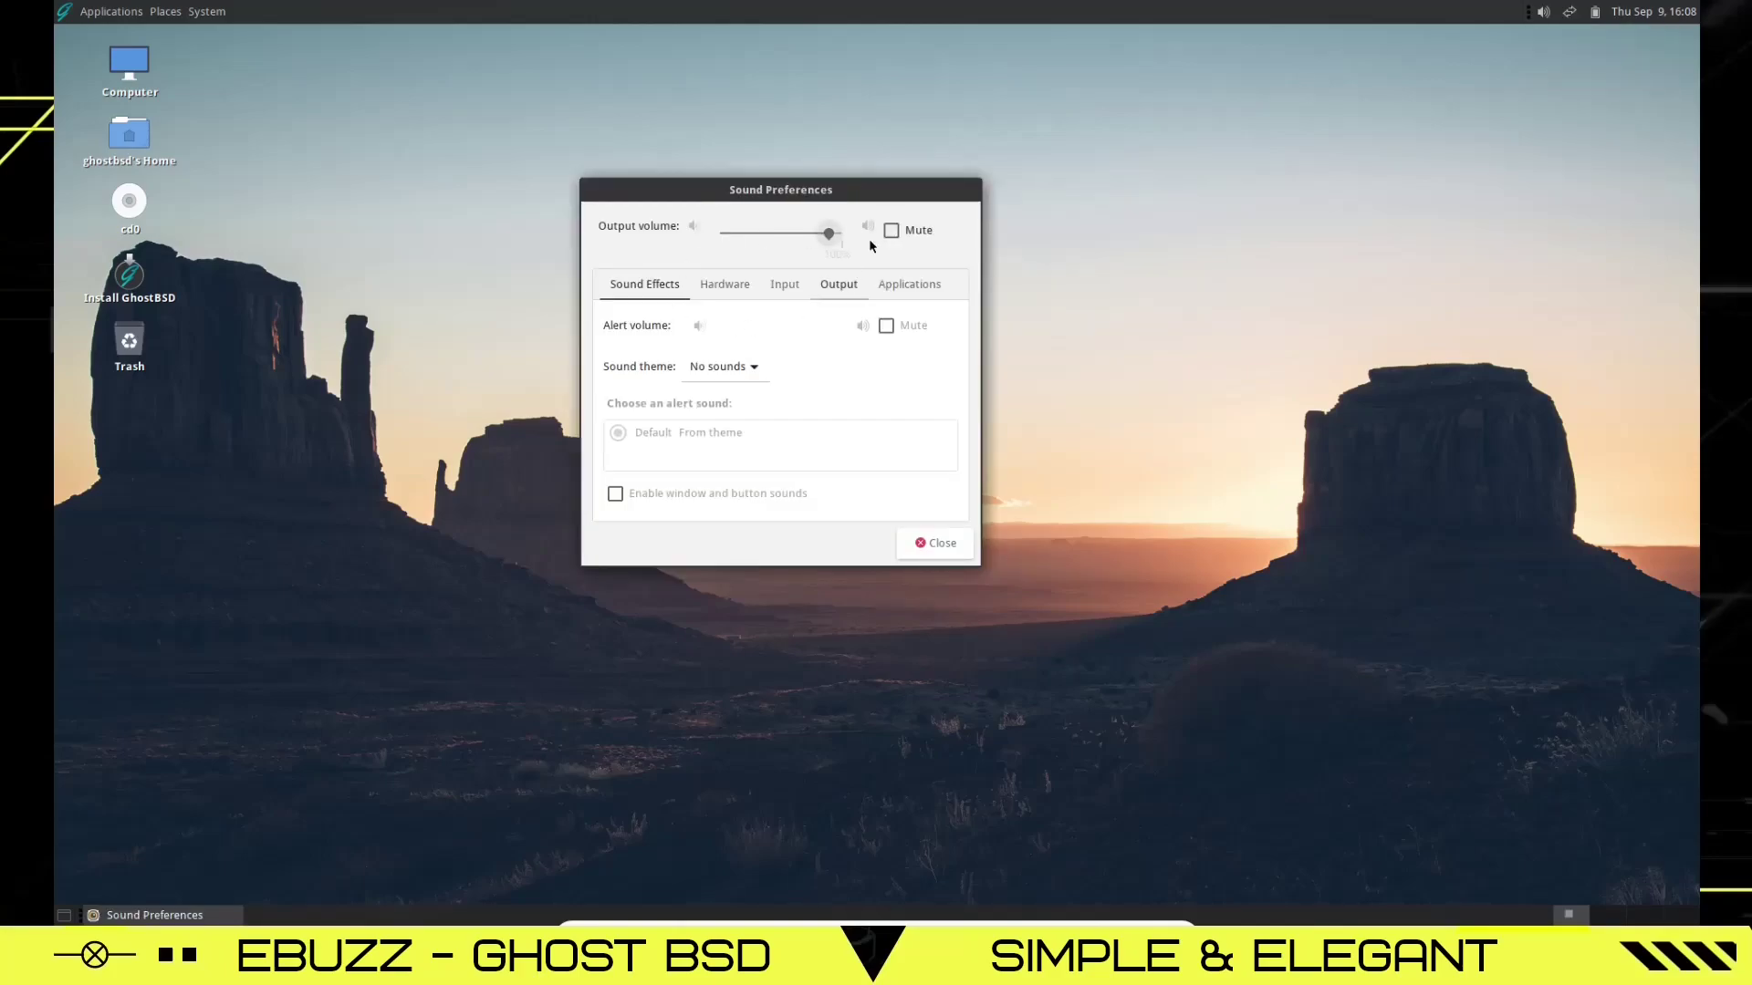
left_click(740, 285)
left_click(794, 286)
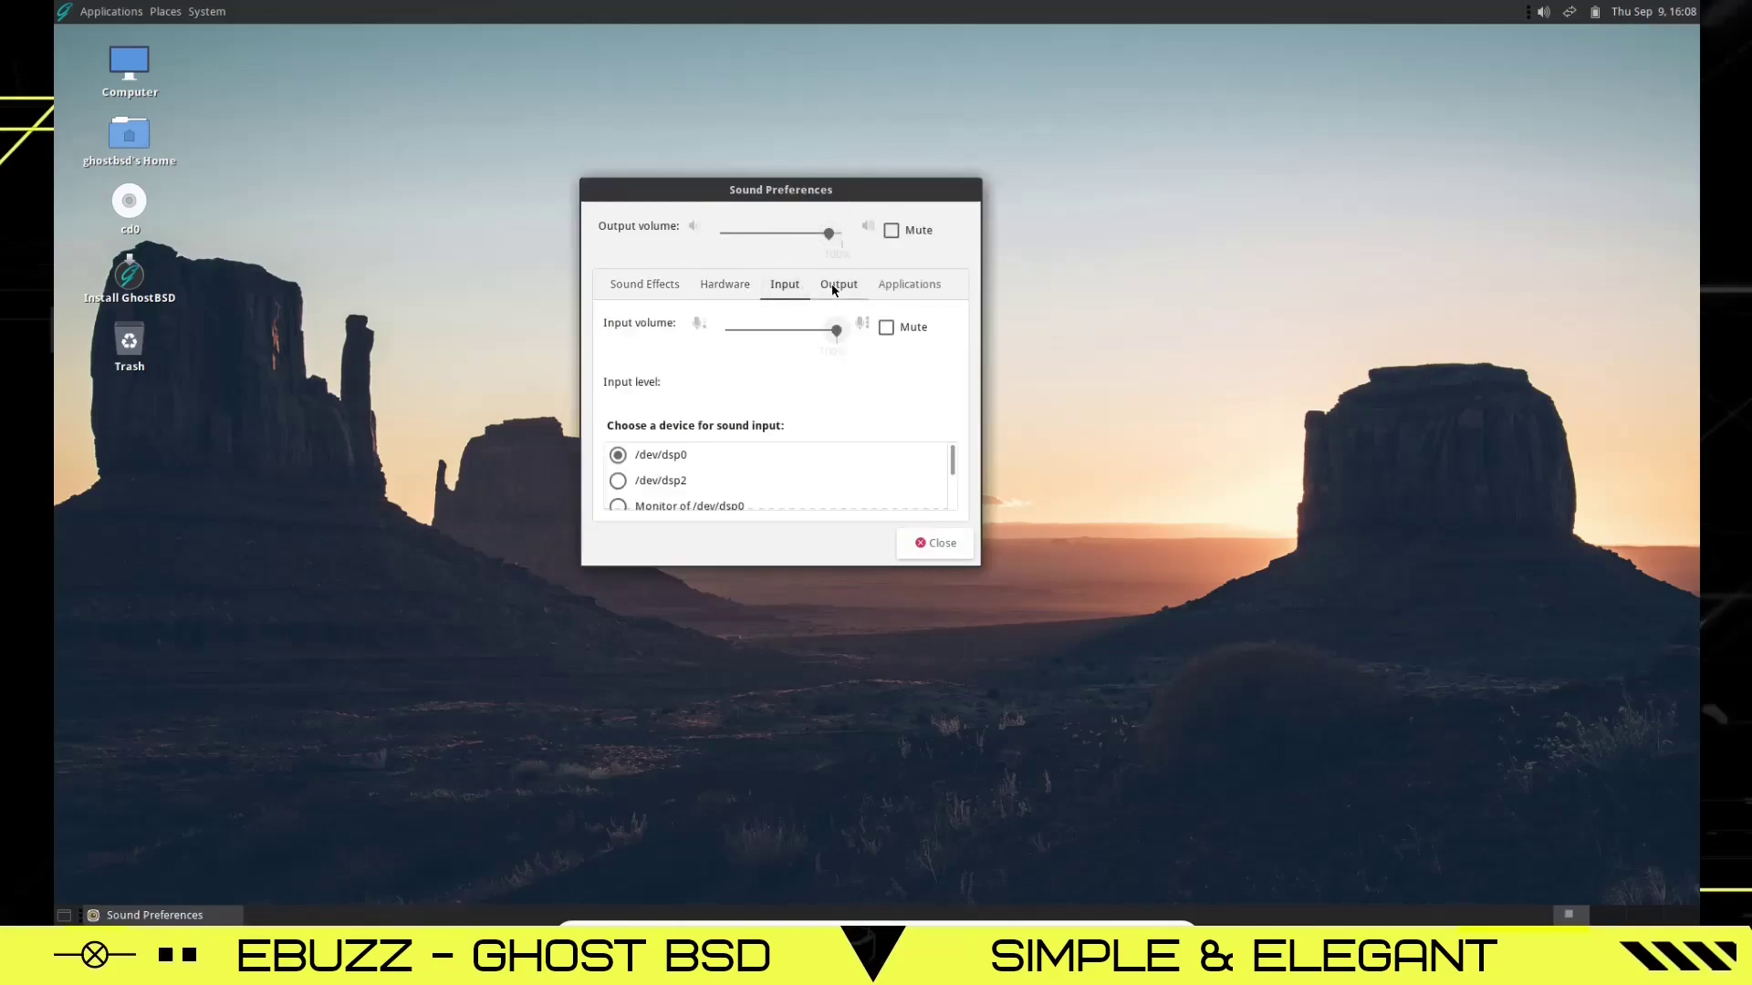
left_click(834, 286)
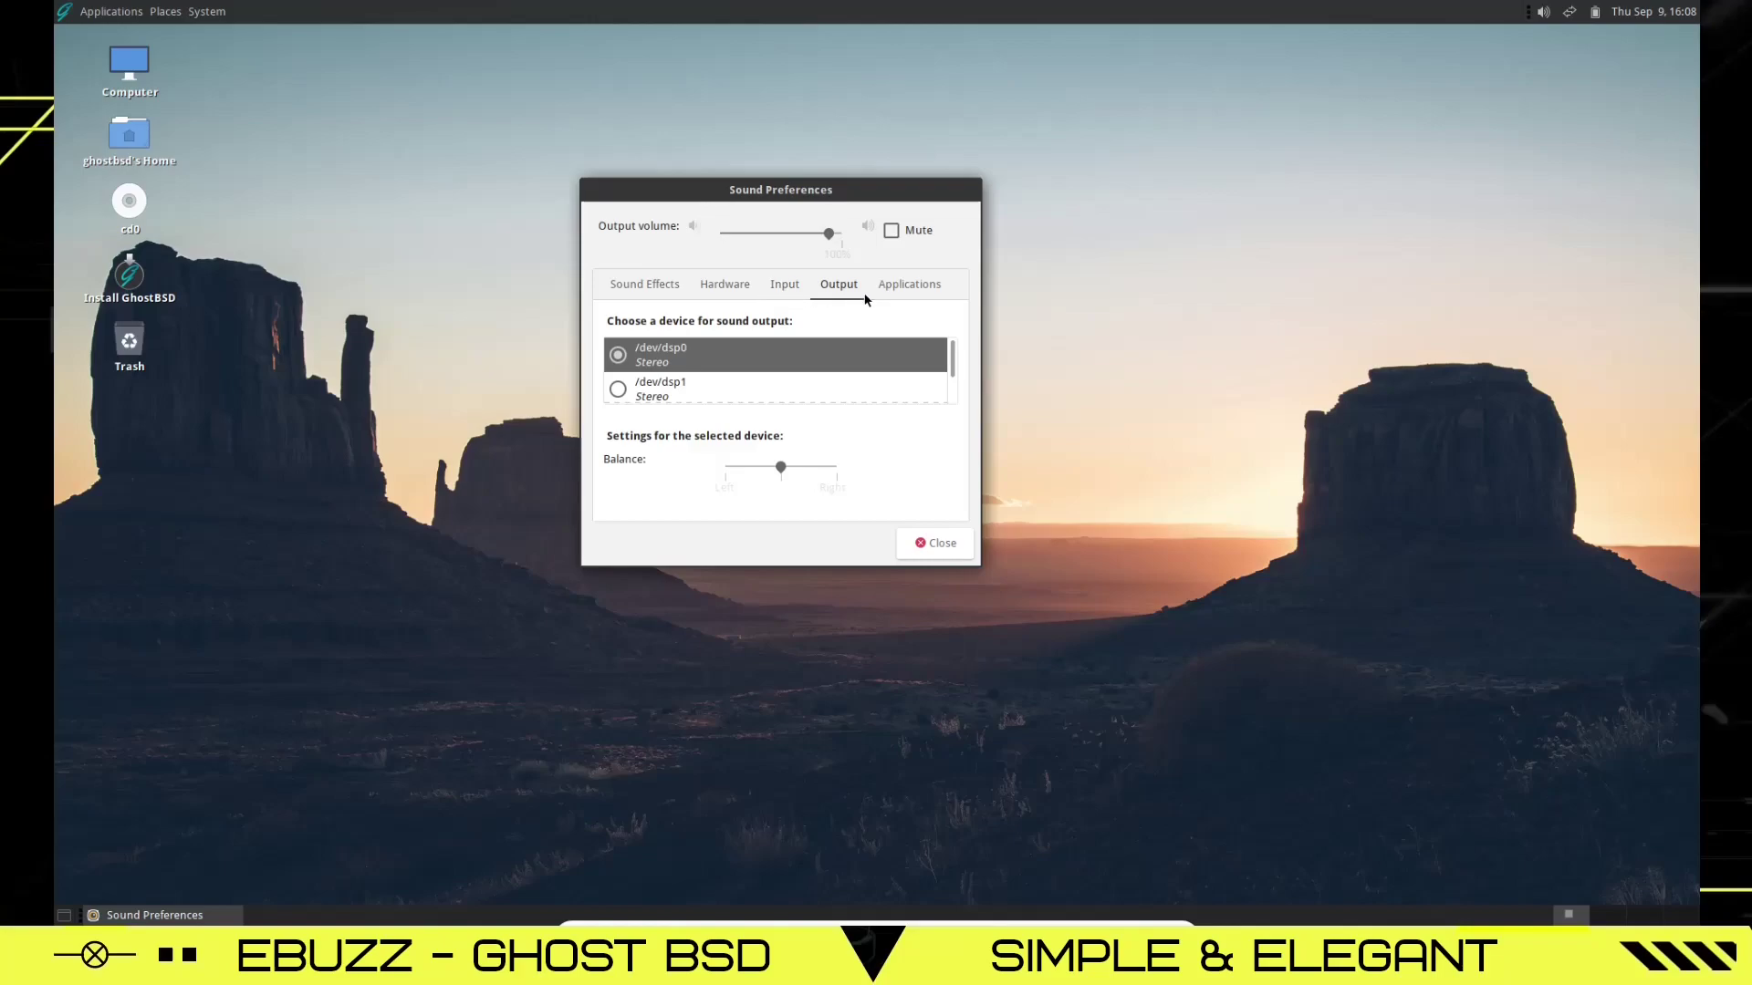
left_click(917, 289)
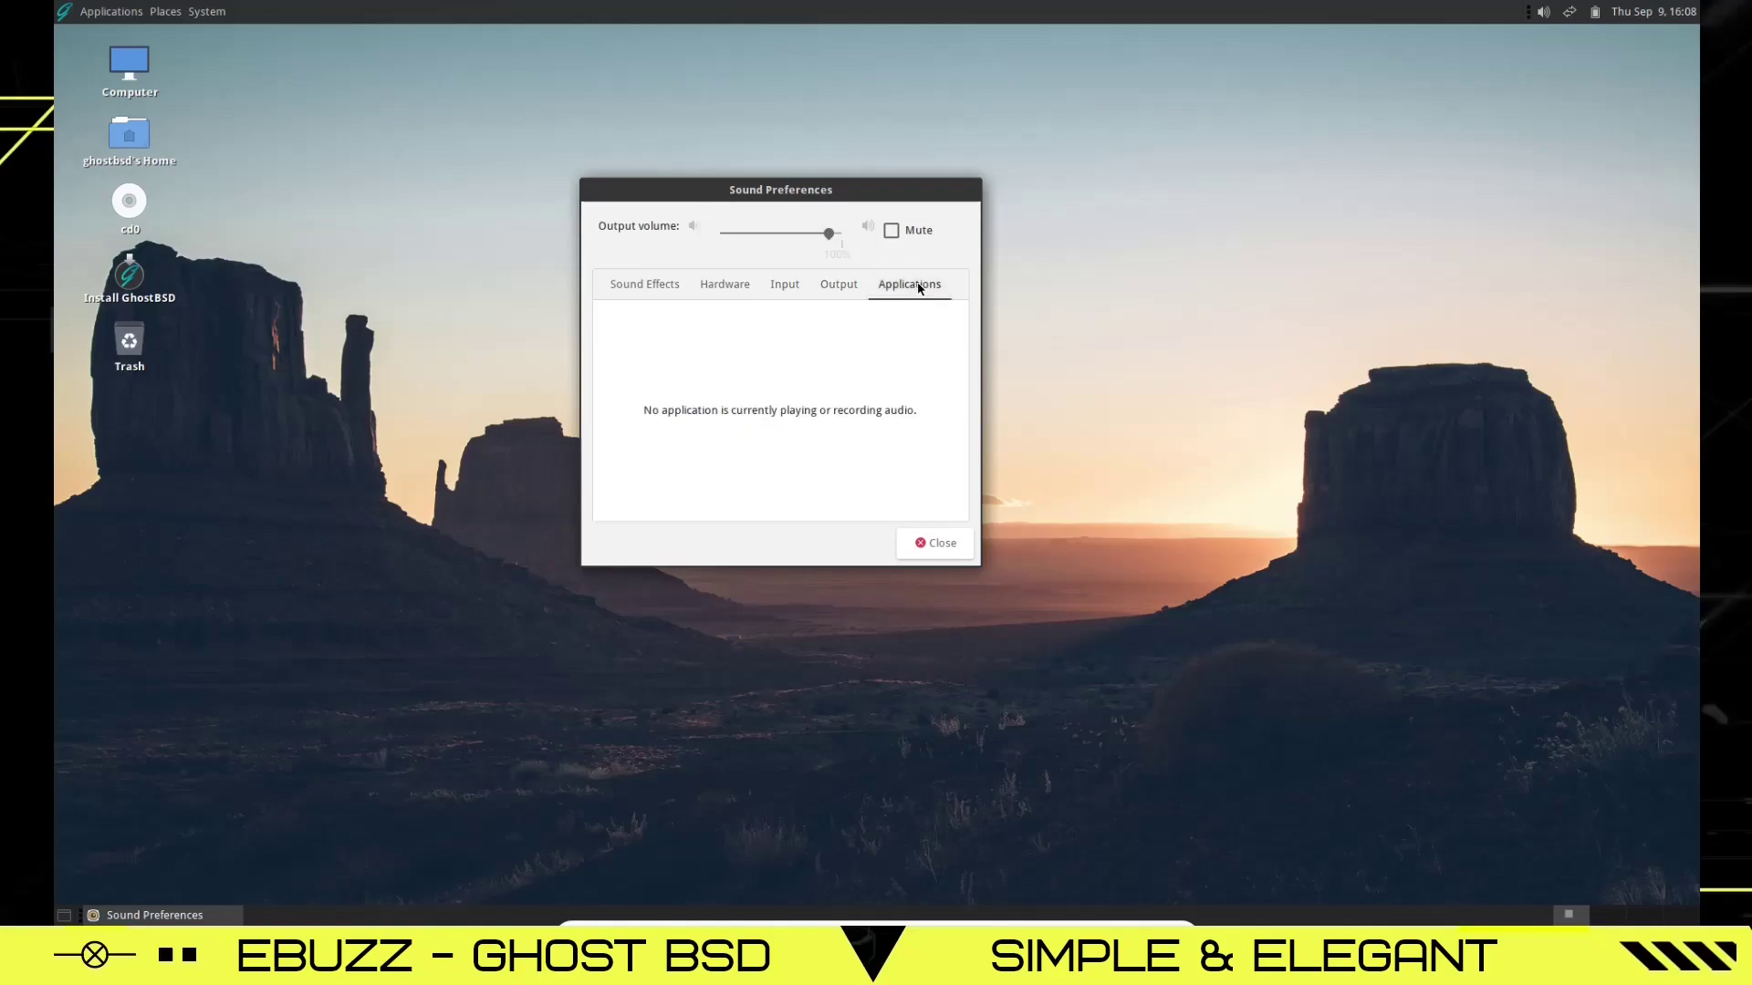
left_click(662, 284)
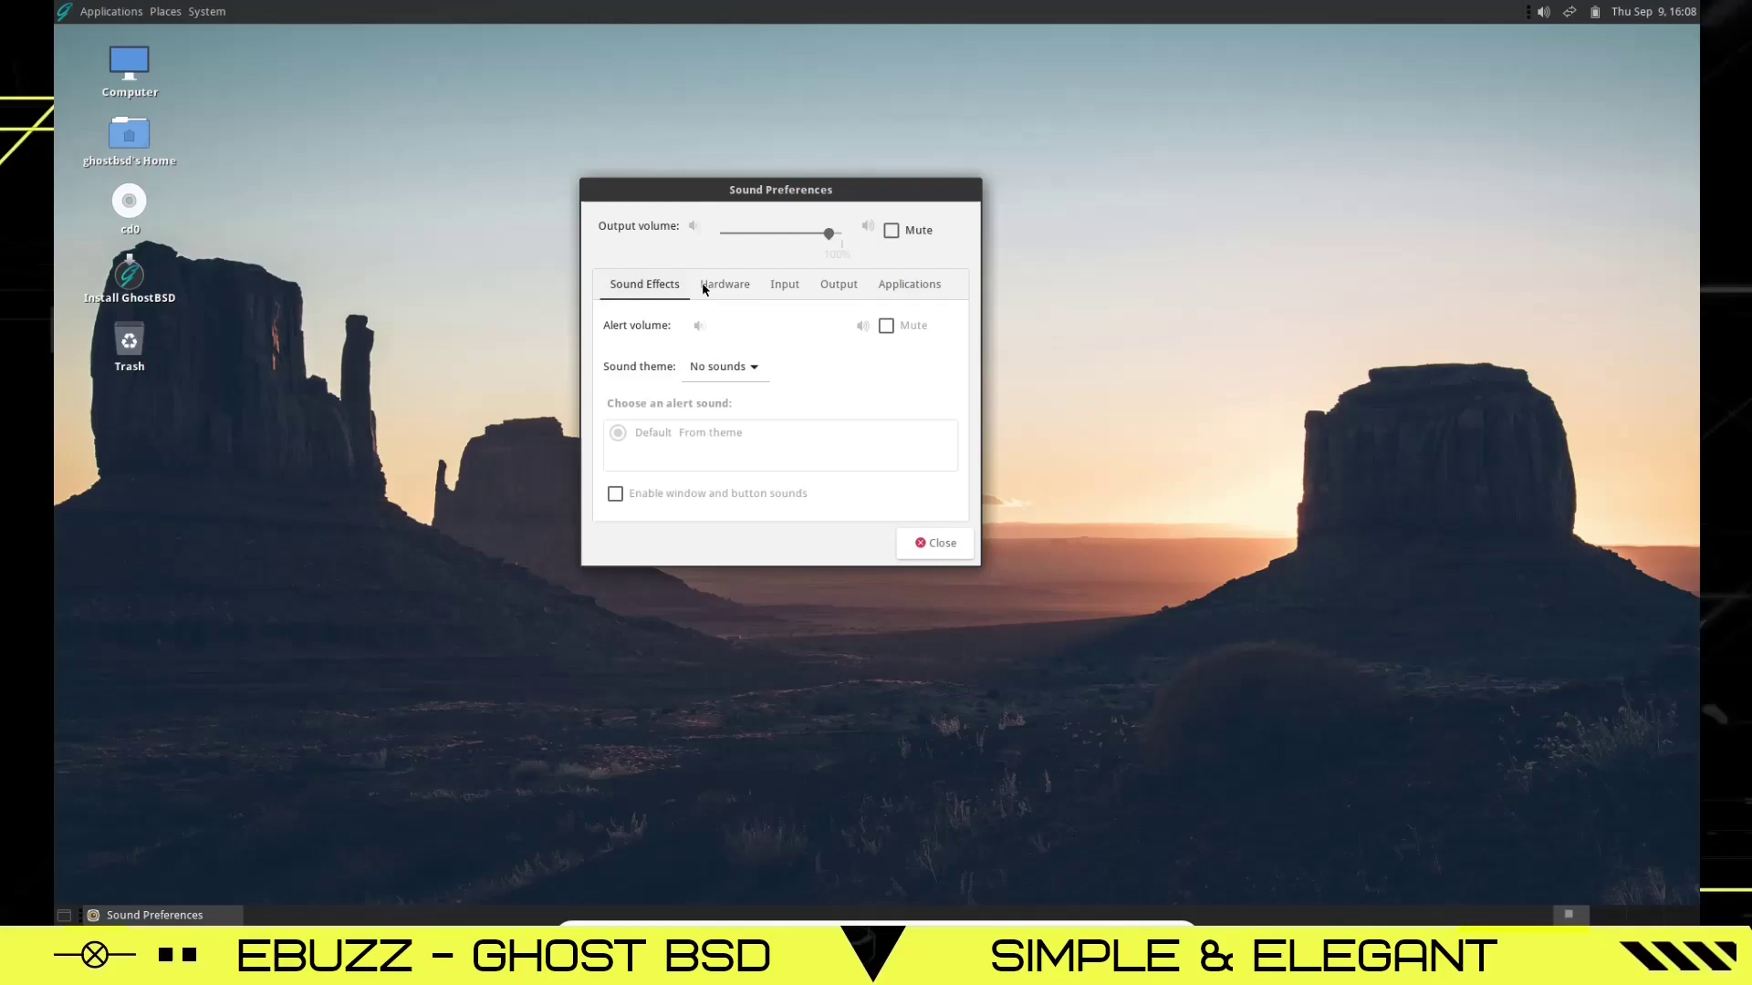
left_click(938, 543)
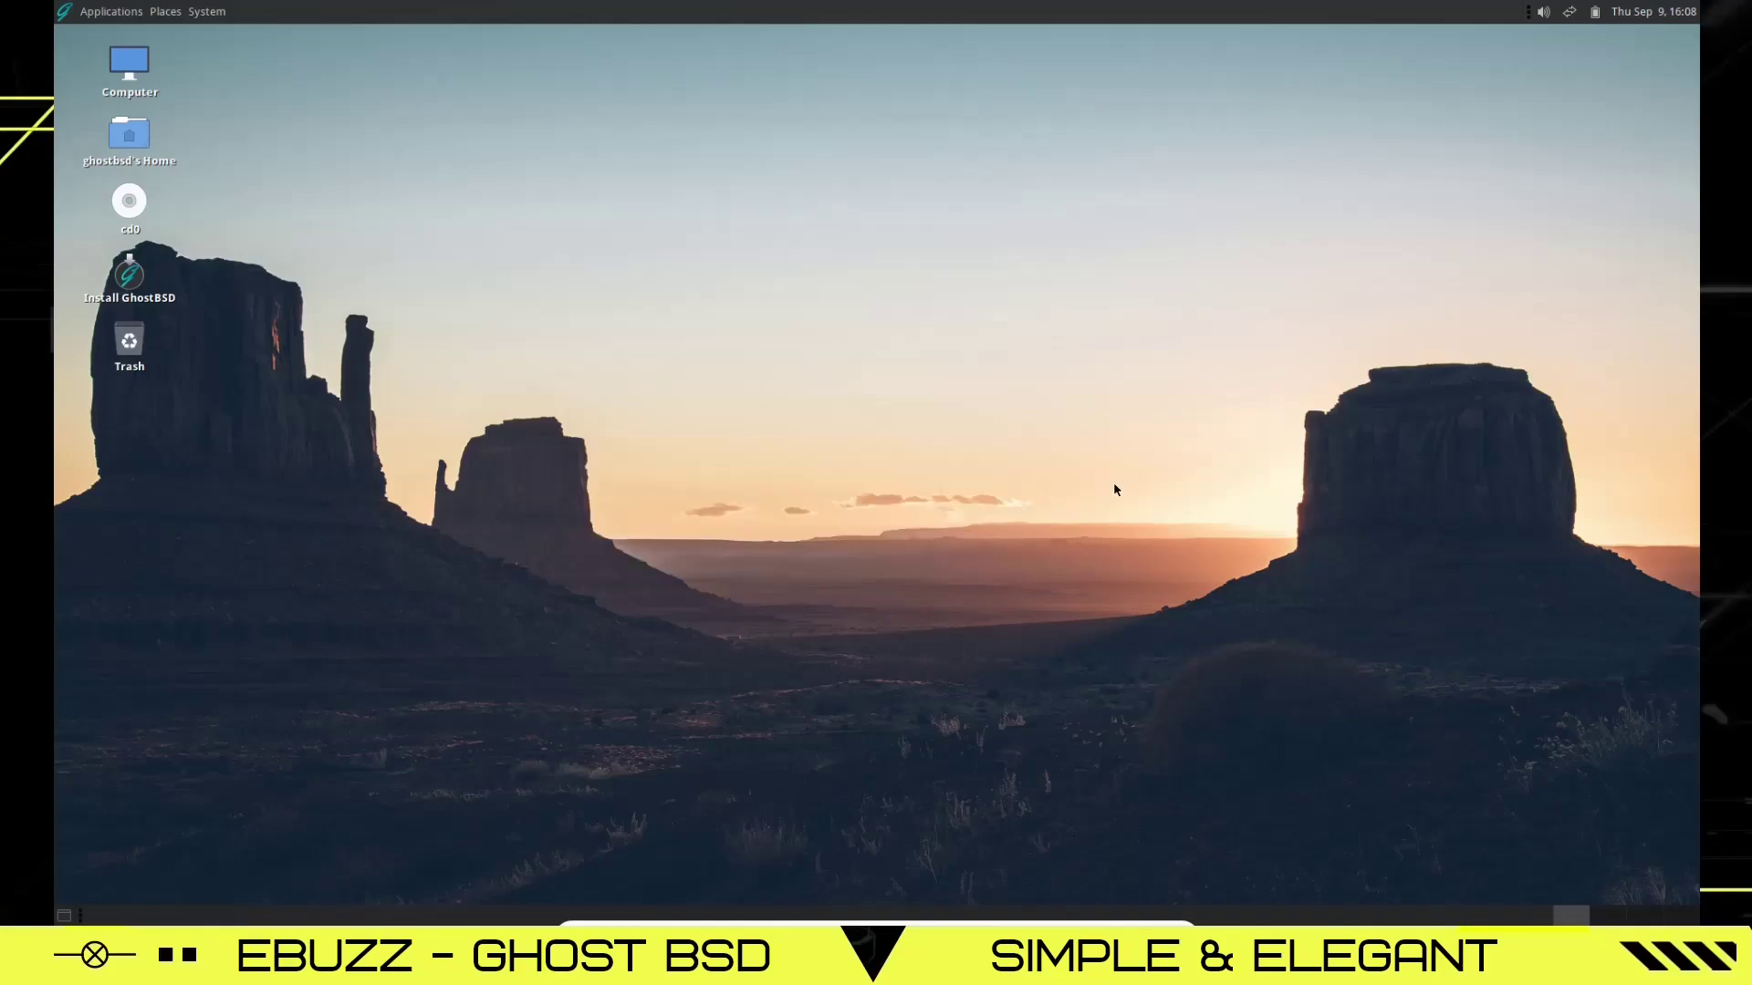
Step: Raise the top panel's size by three pixels to 31 in Panel Properties
right_click(1066, 20)
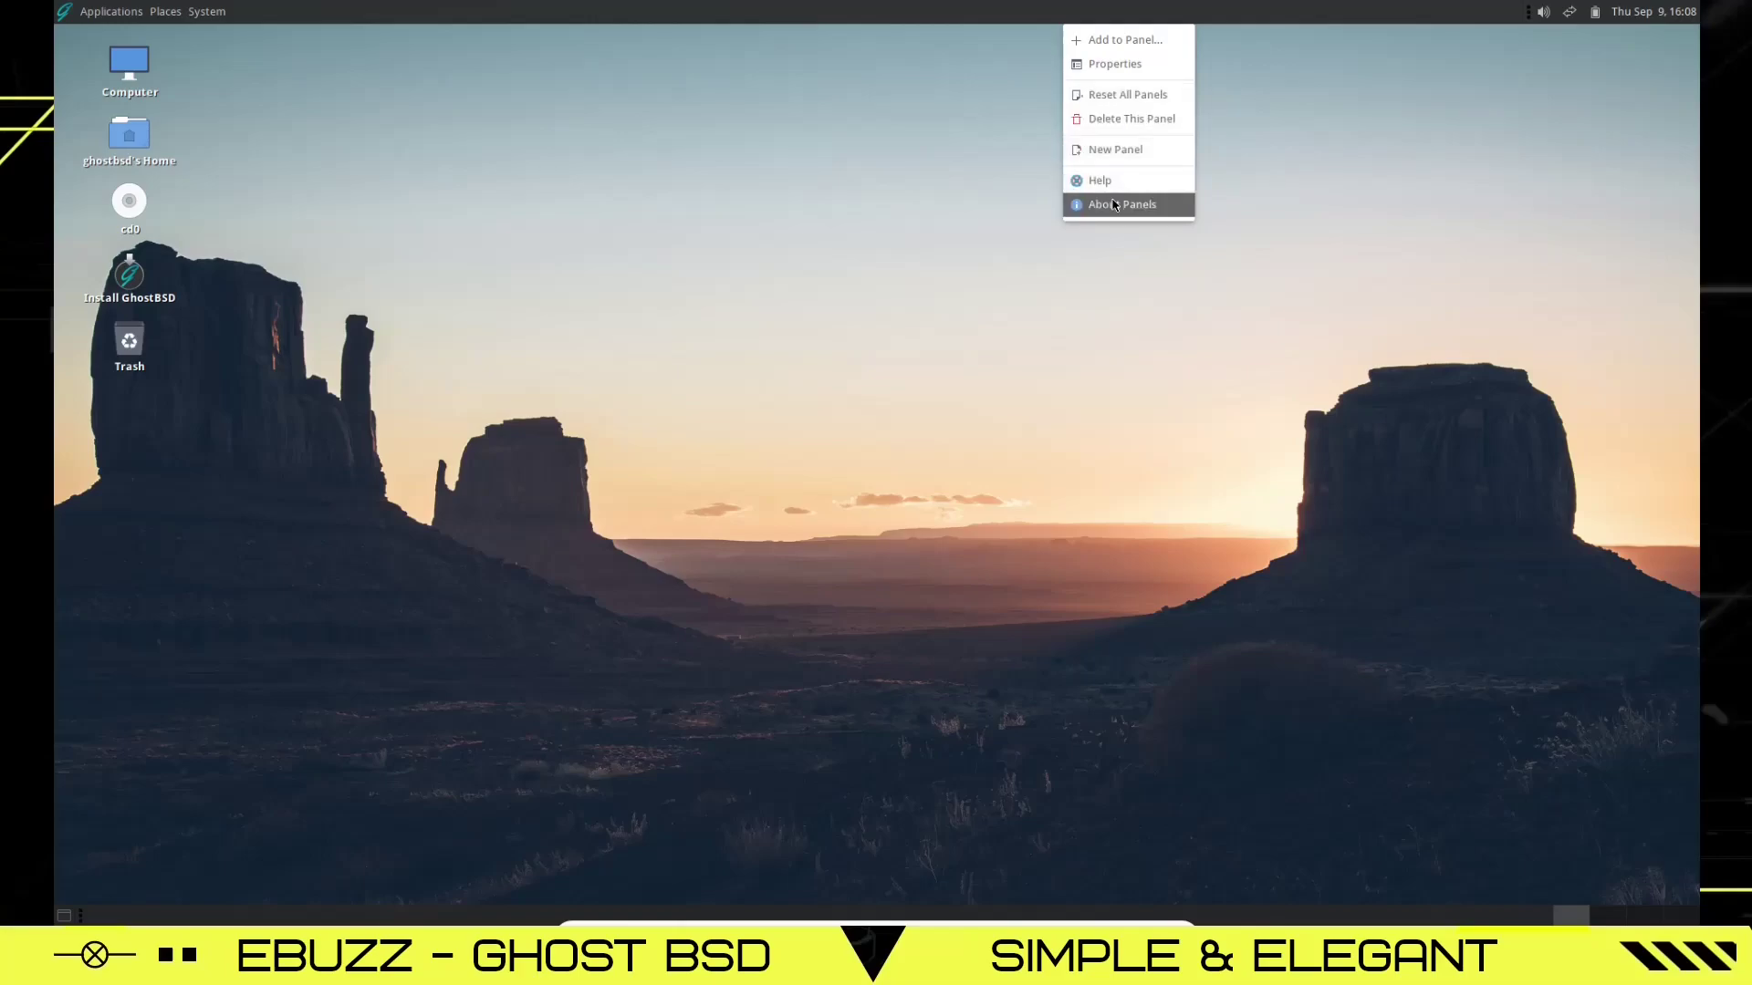
left_click(1111, 65)
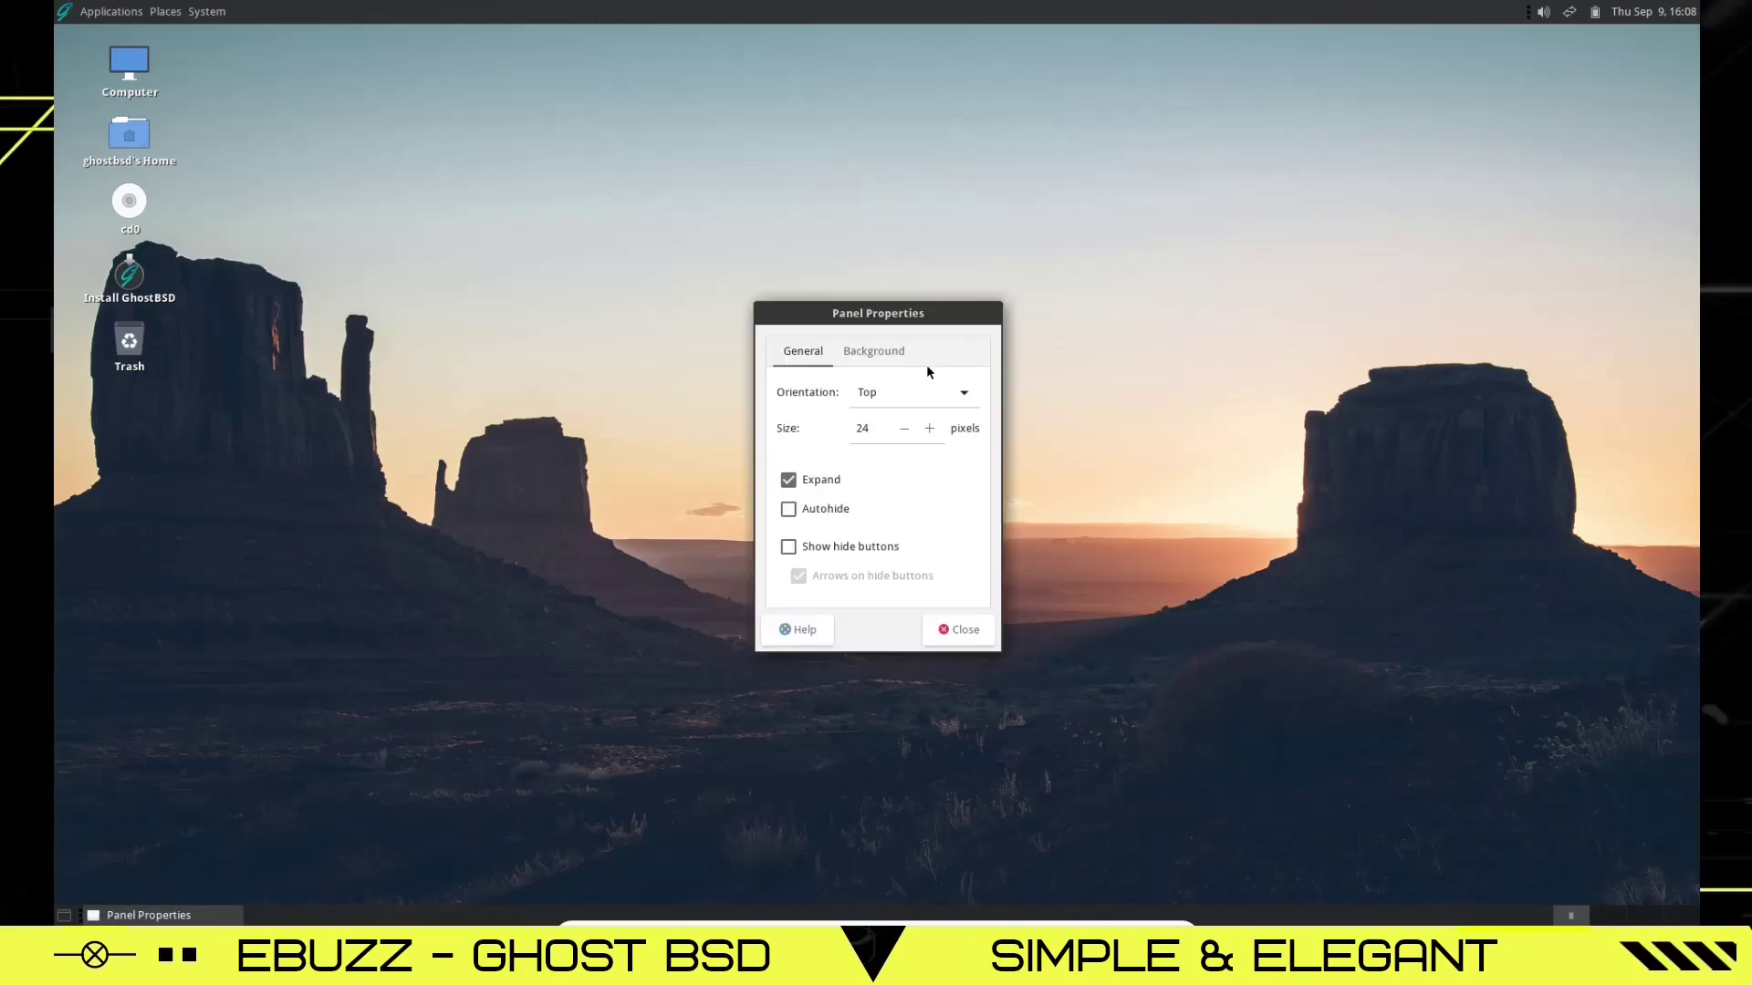
left_click(928, 428)
left_click(929, 427)
left_click(929, 428)
left_click(929, 428)
left_click(928, 428)
left_click(929, 428)
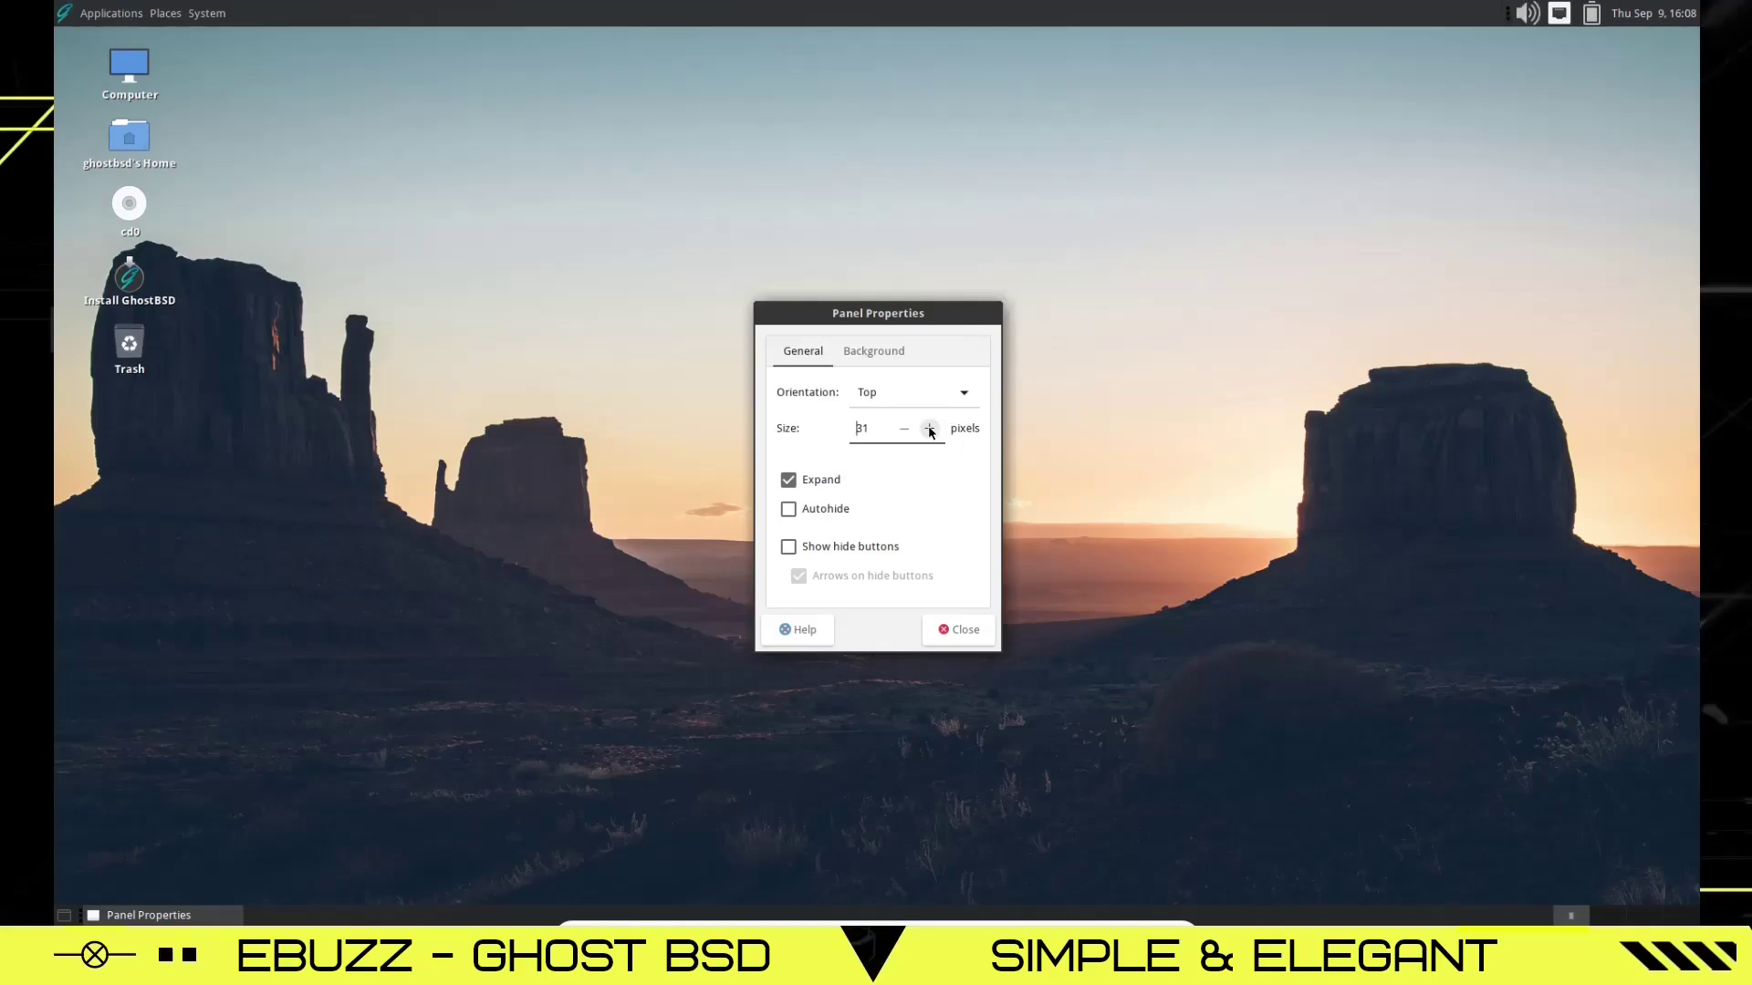
left_click(958, 629)
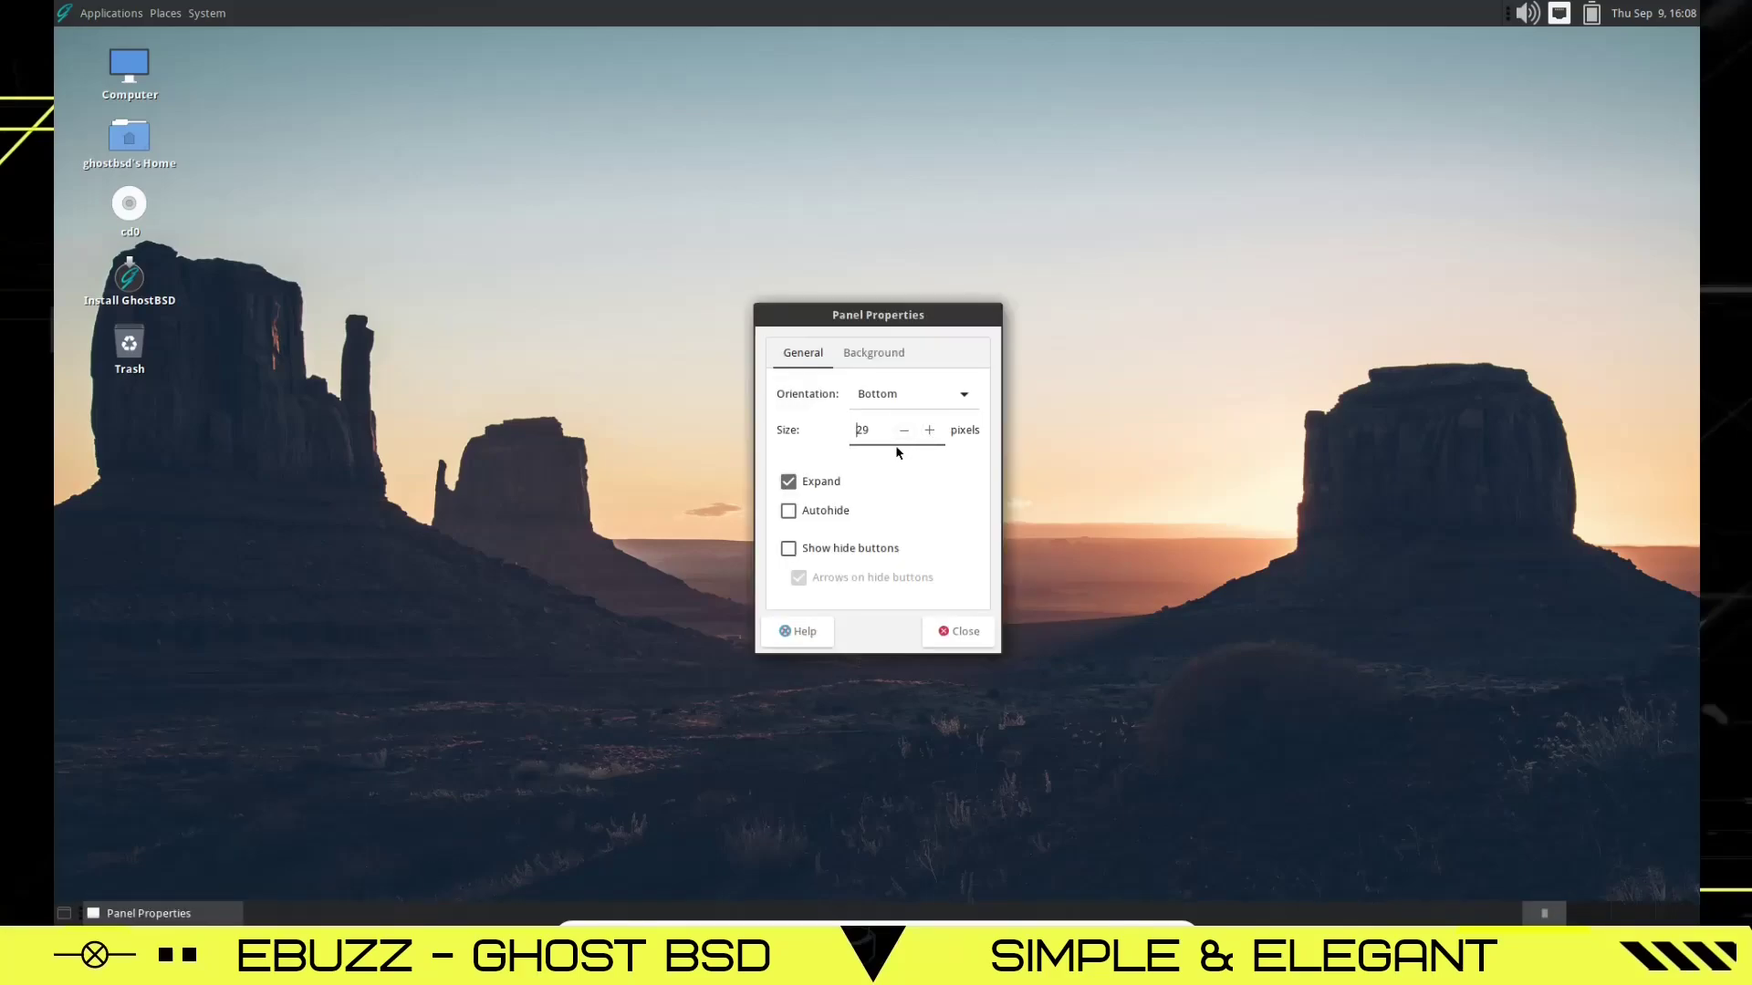
left_click(943, 631)
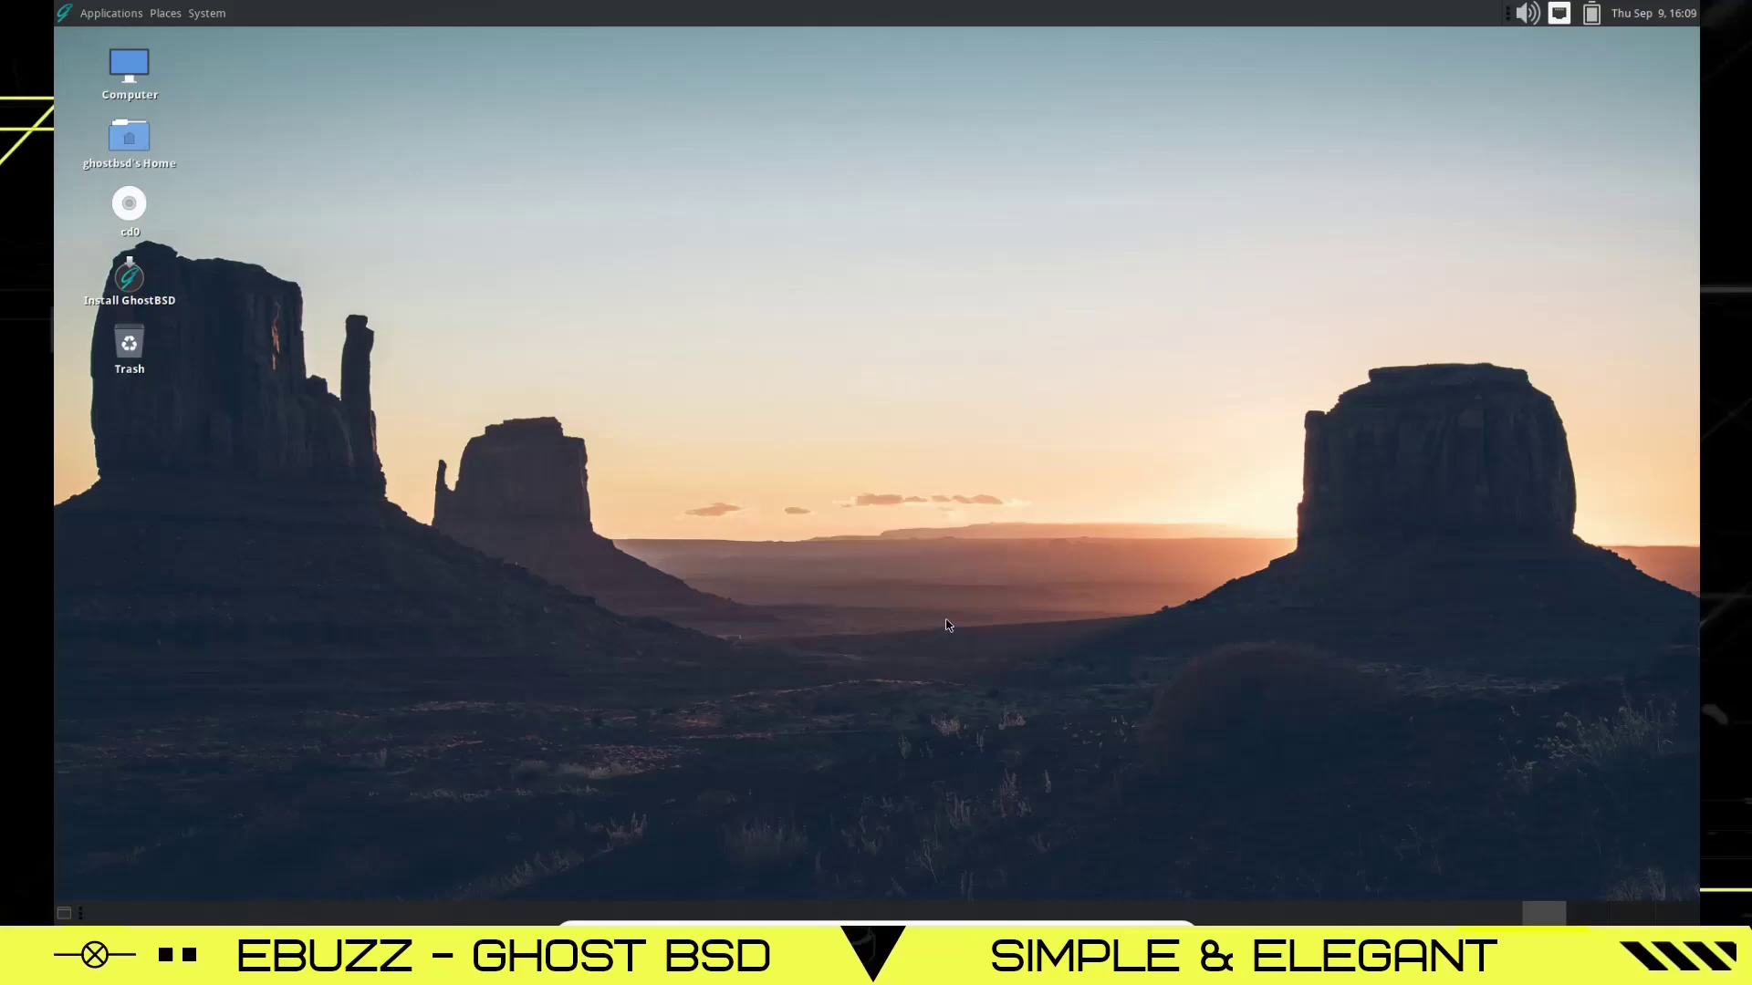
left_click(140, 142)
double_click(140, 142)
mouse_move(132, 916)
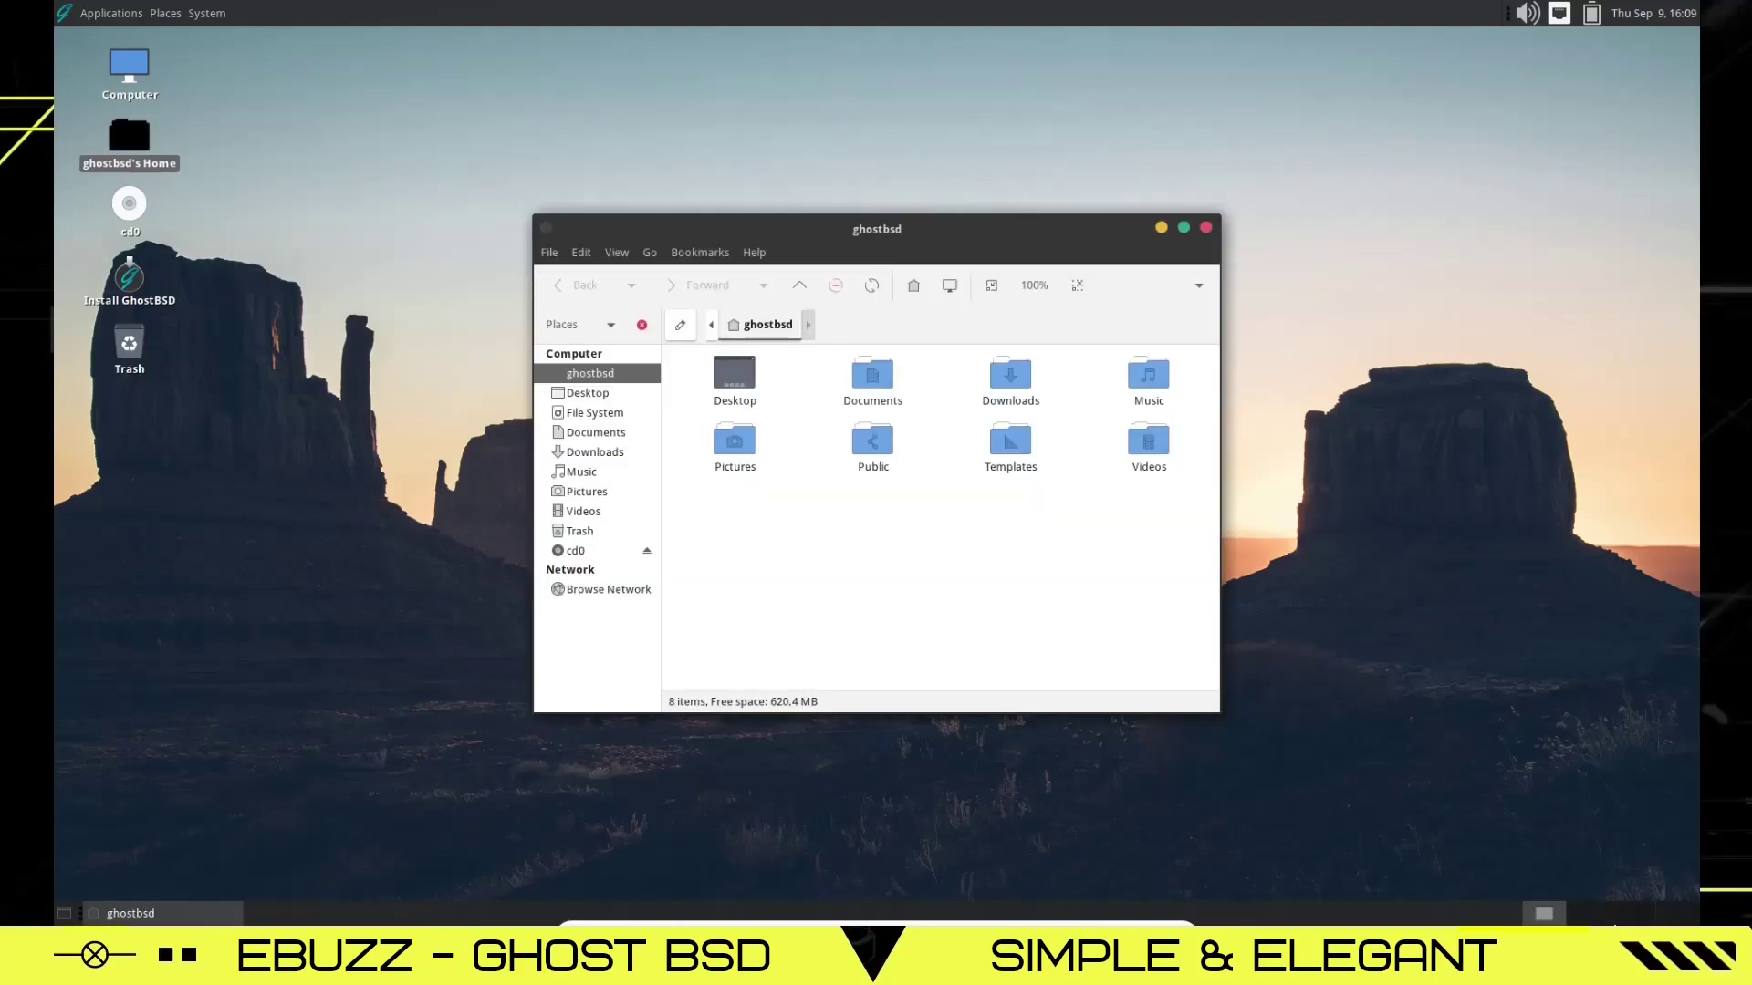
left_click(1587, 915)
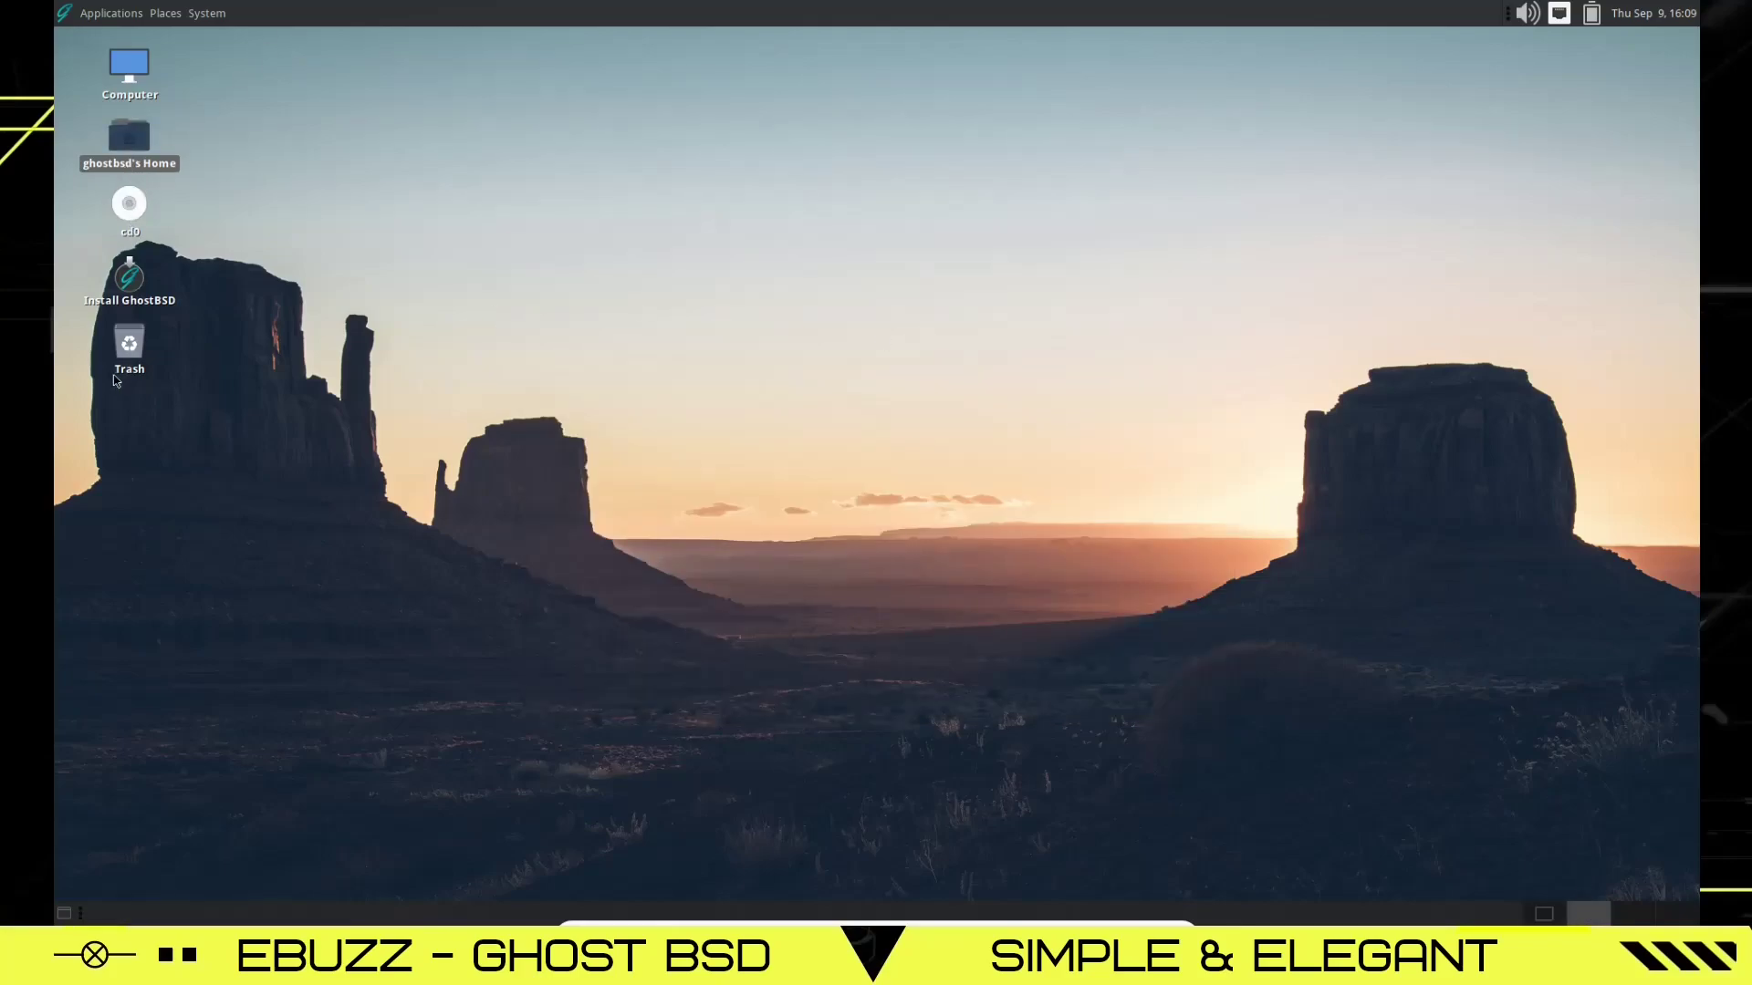
left_click(1543, 915)
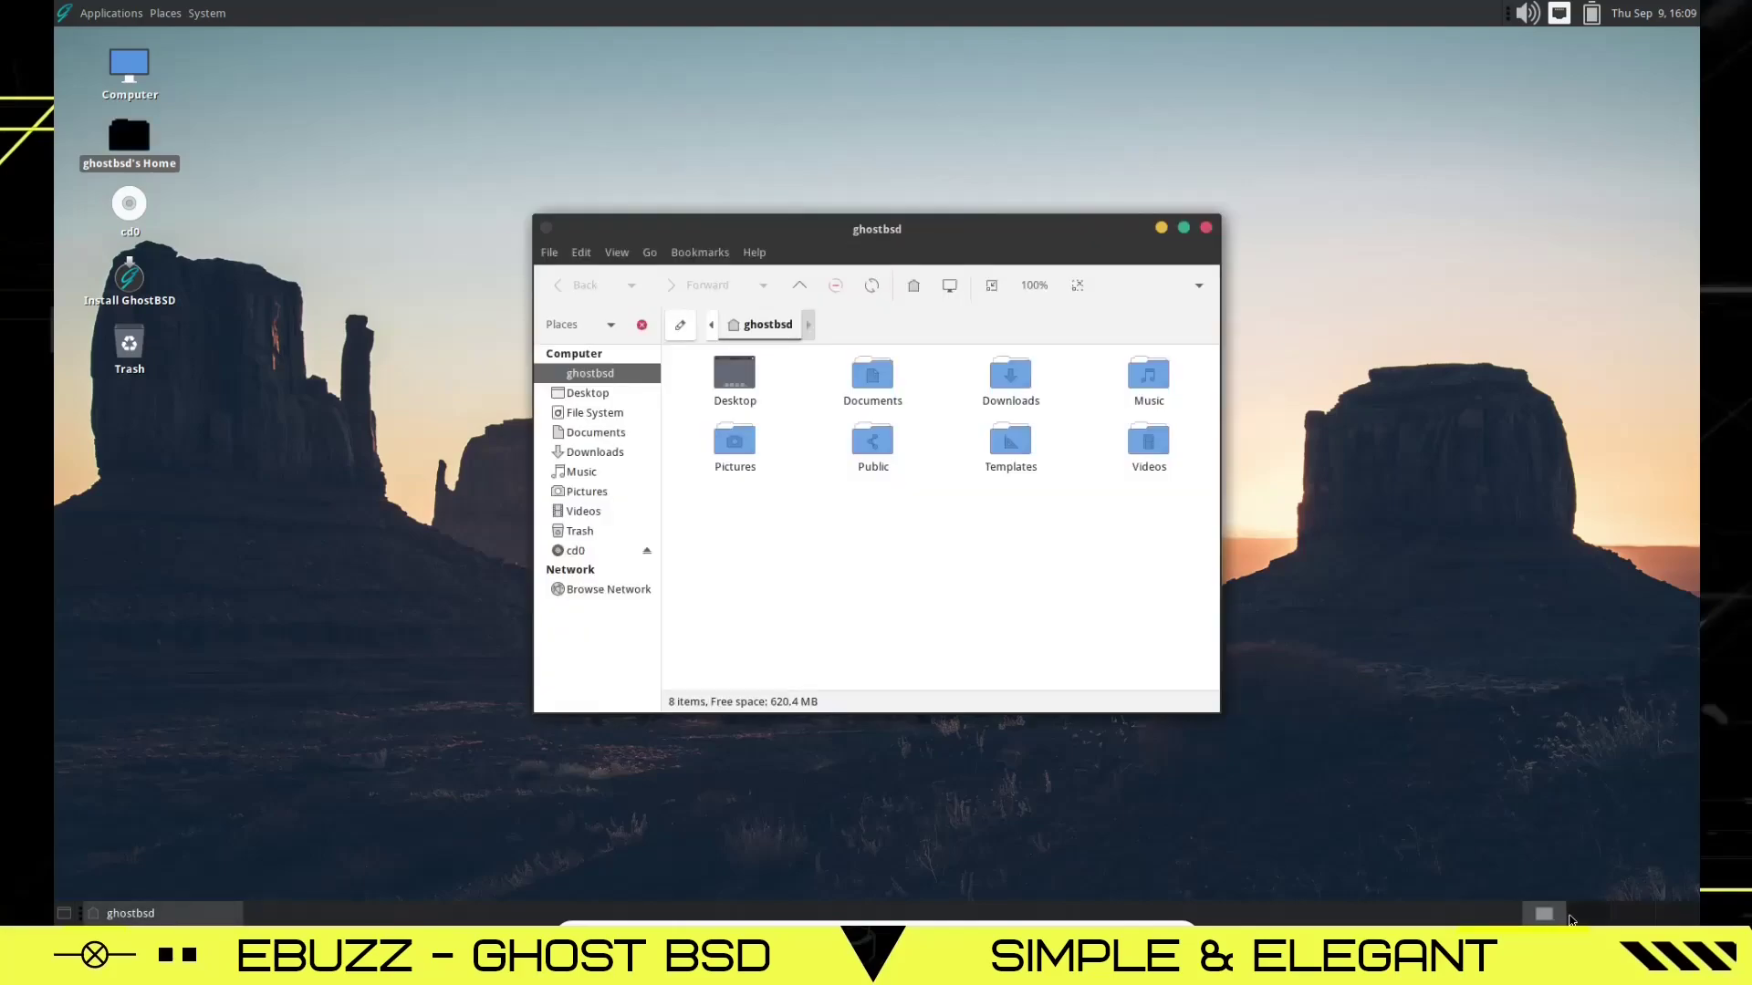
left_click(1205, 228)
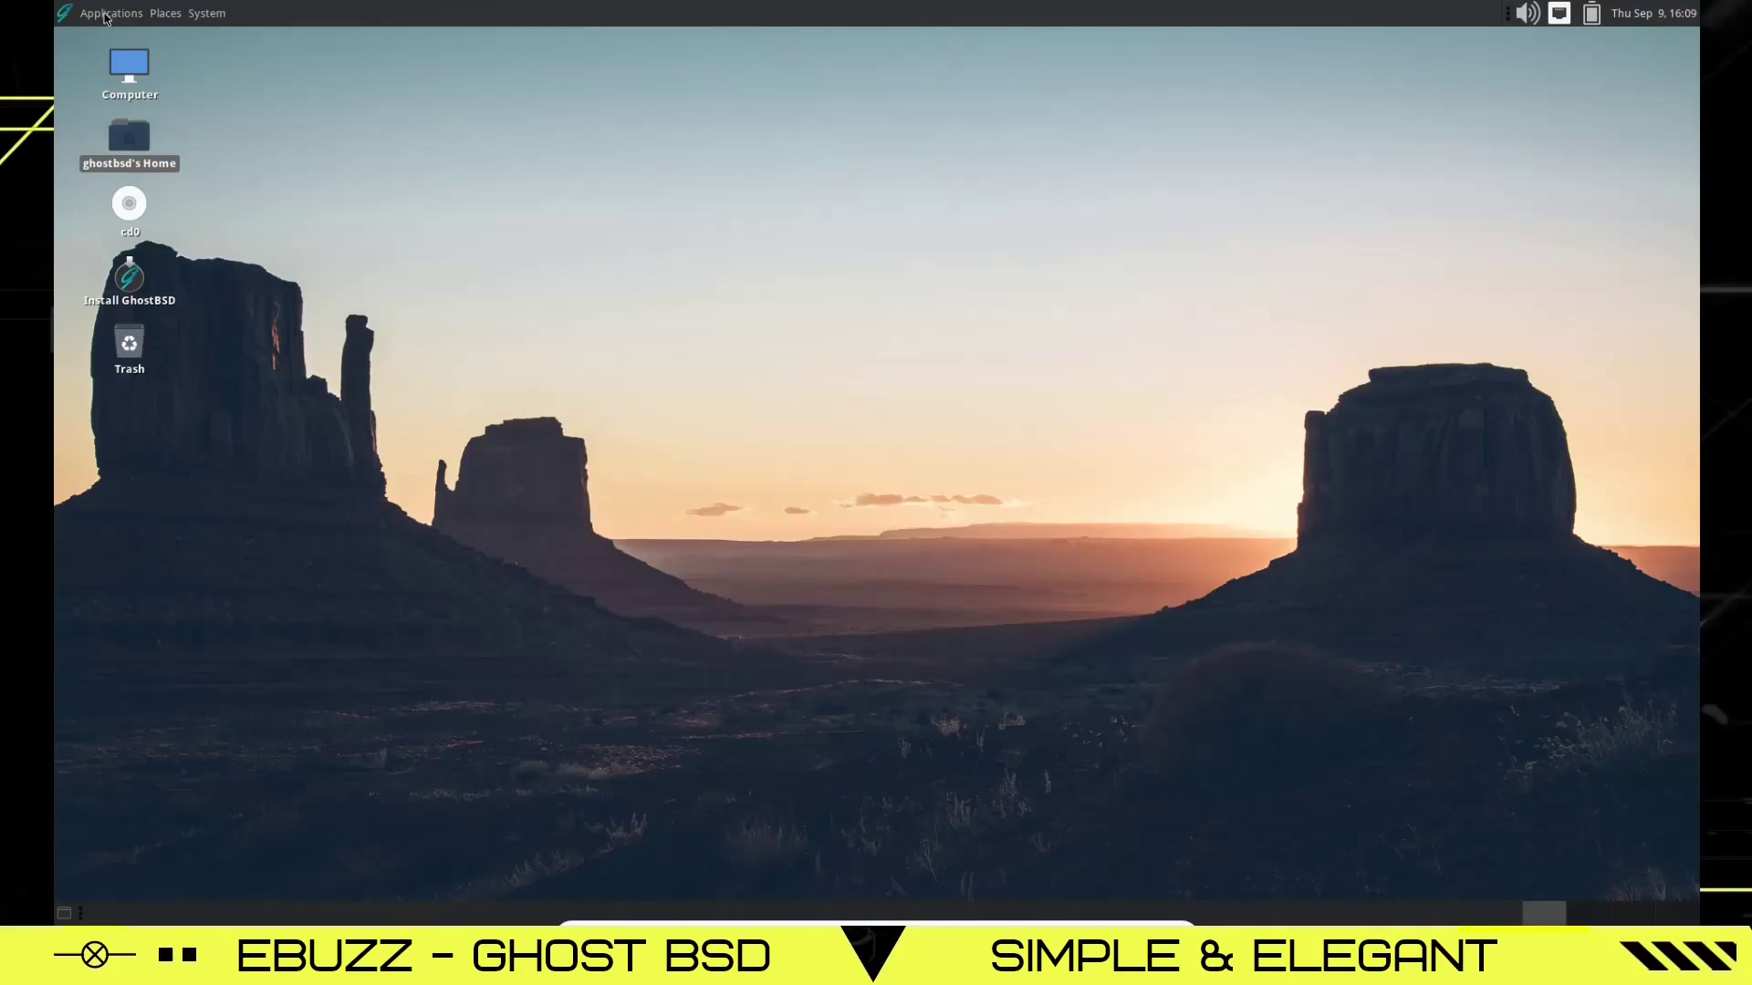
Step: Browse from Places to System > Preferences and through its categories to Personal
left_click(163, 13)
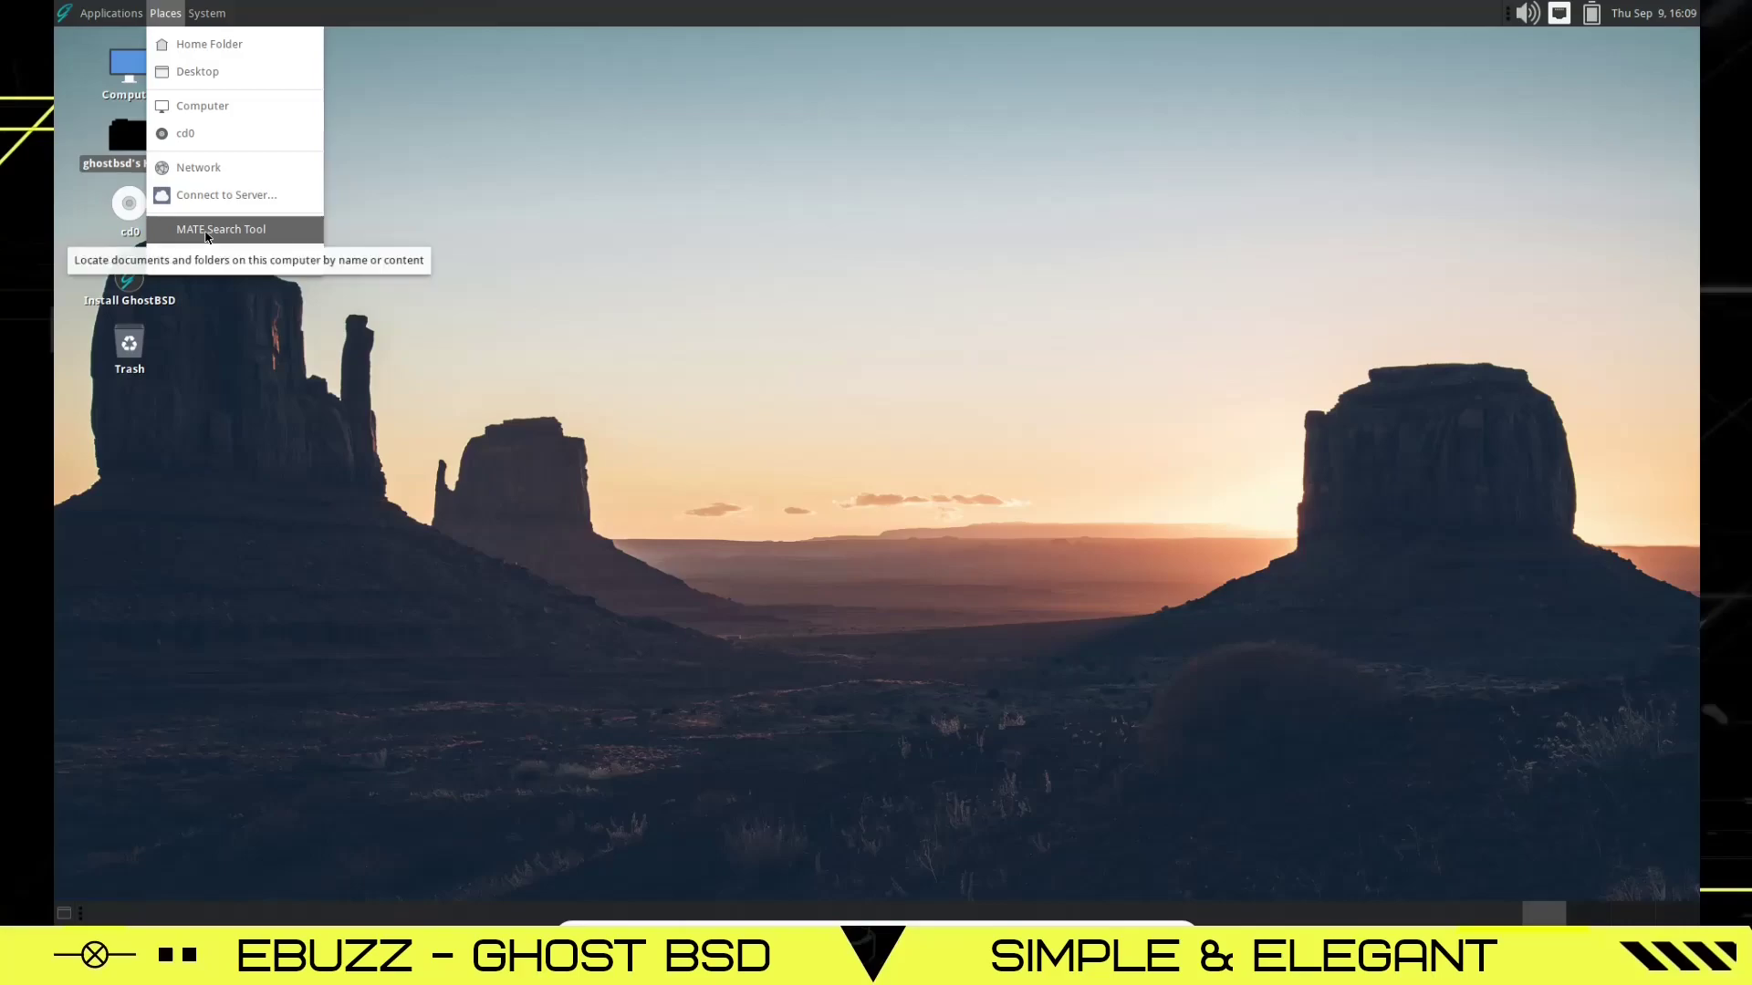
mouse_move(207, 12)
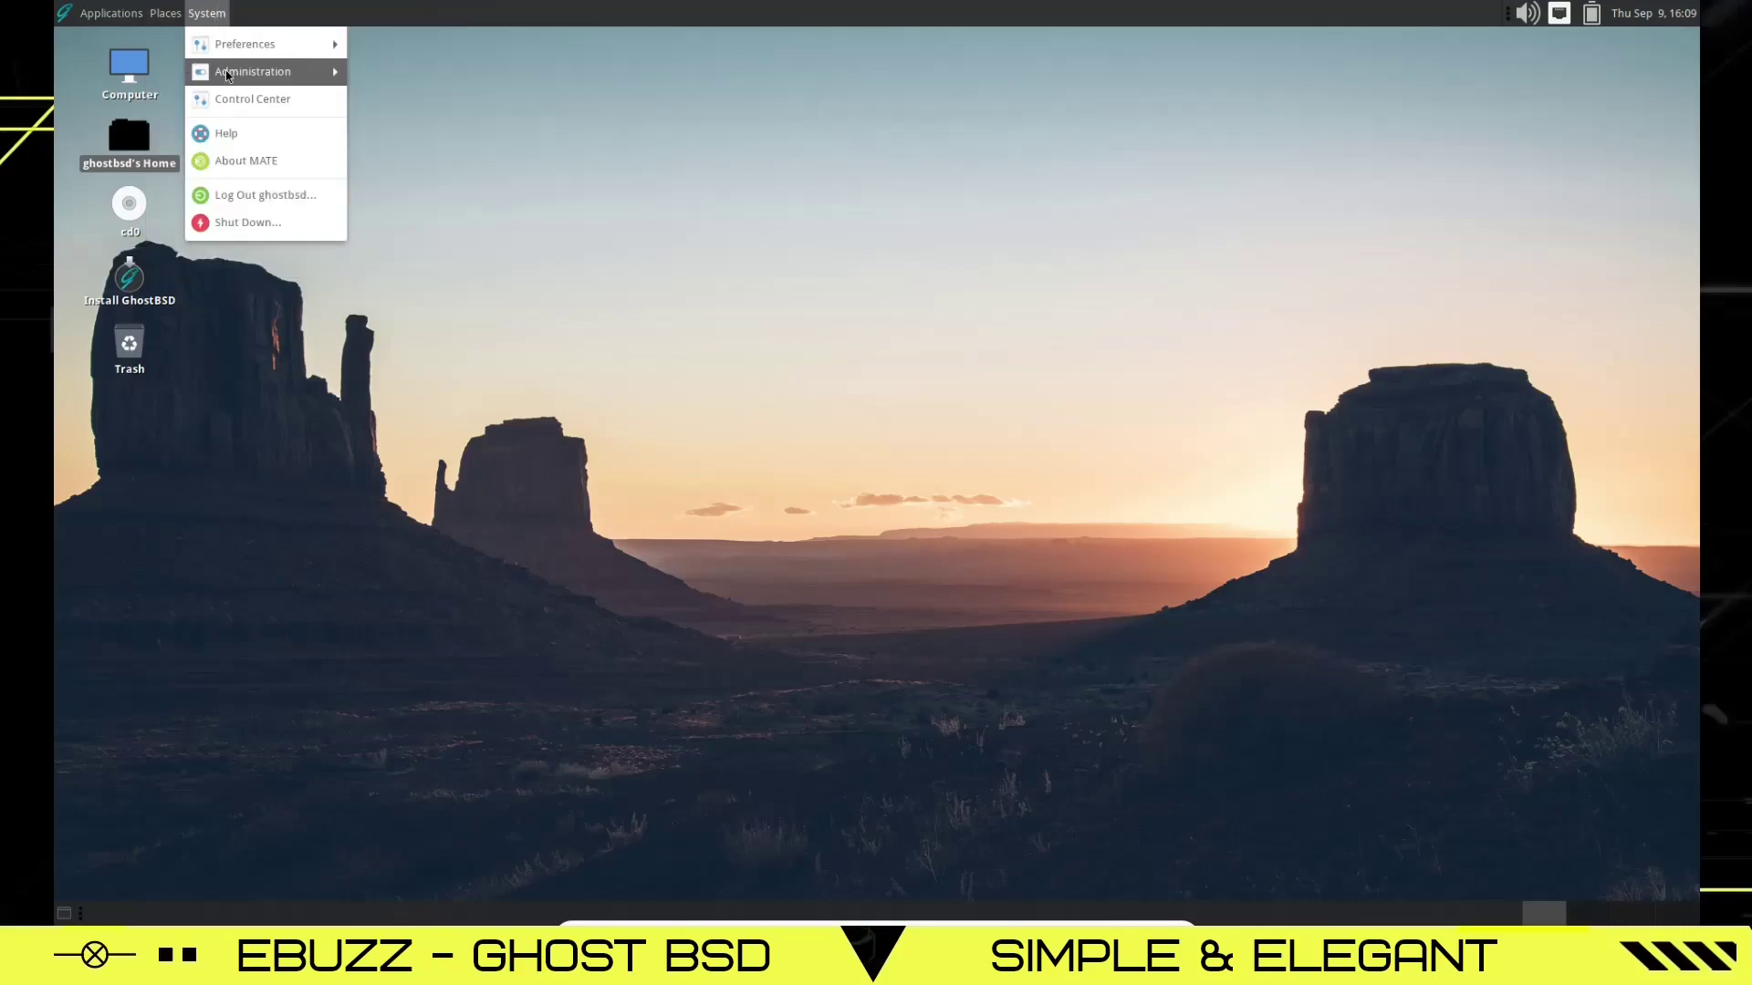
mouse_move(226, 71)
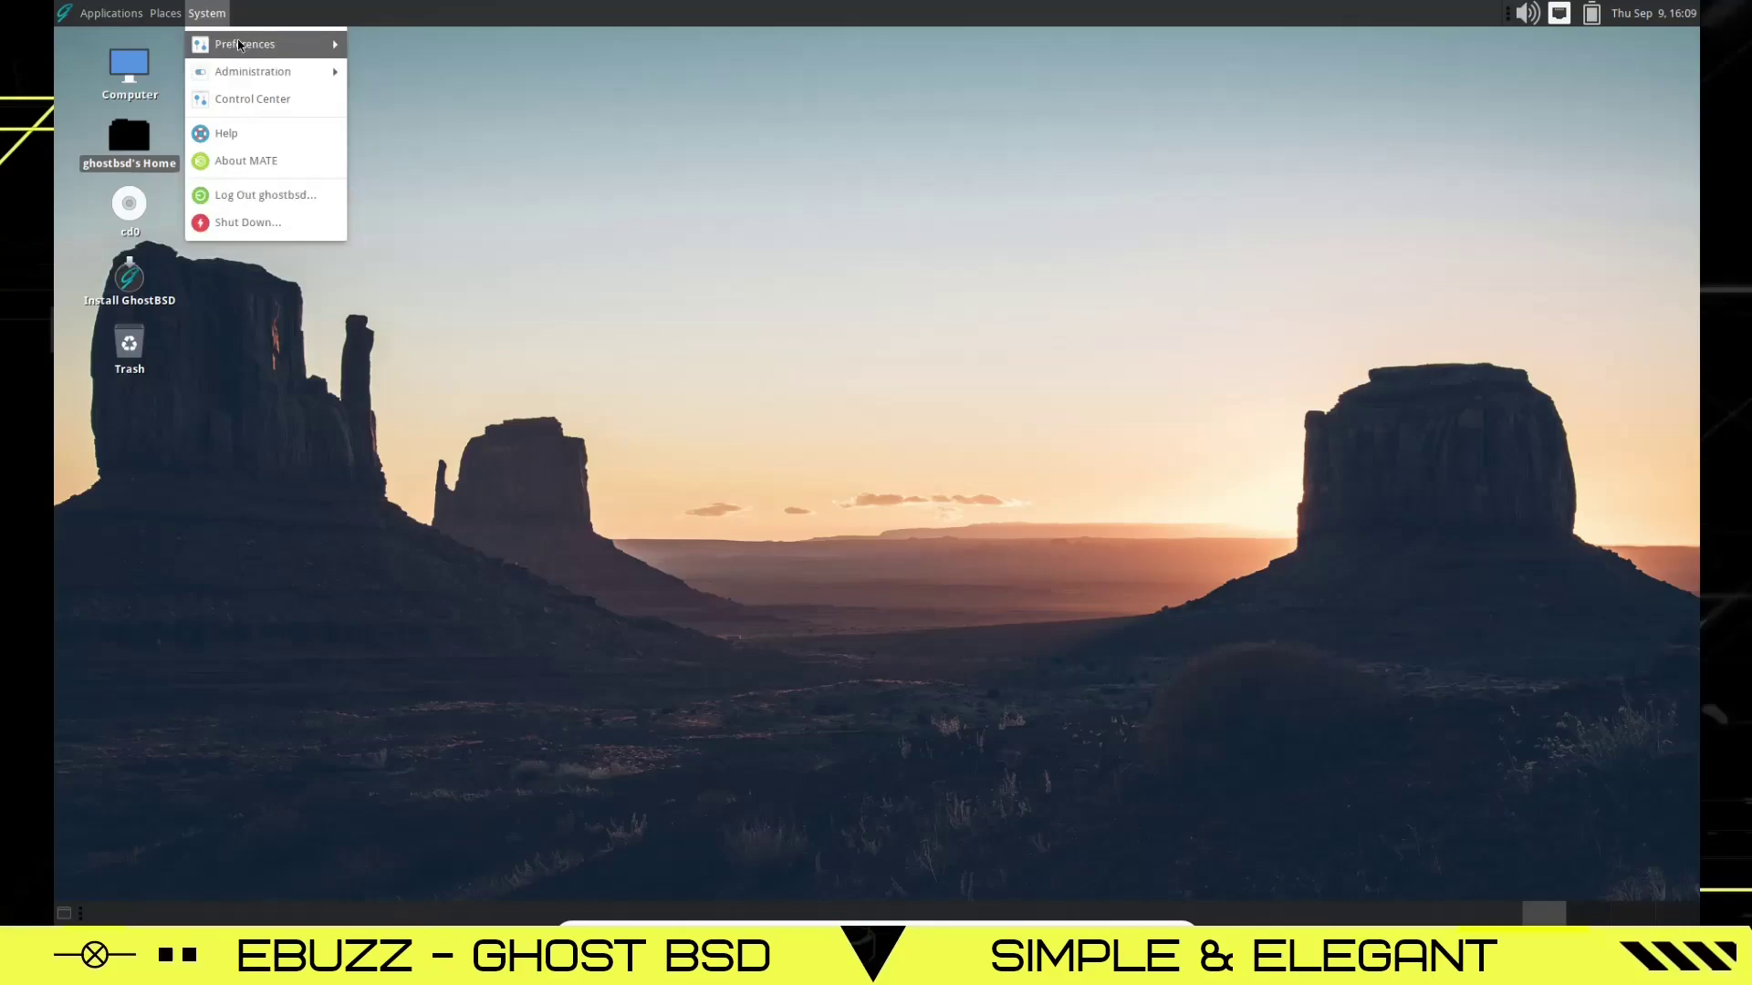
mouse_move(390, 48)
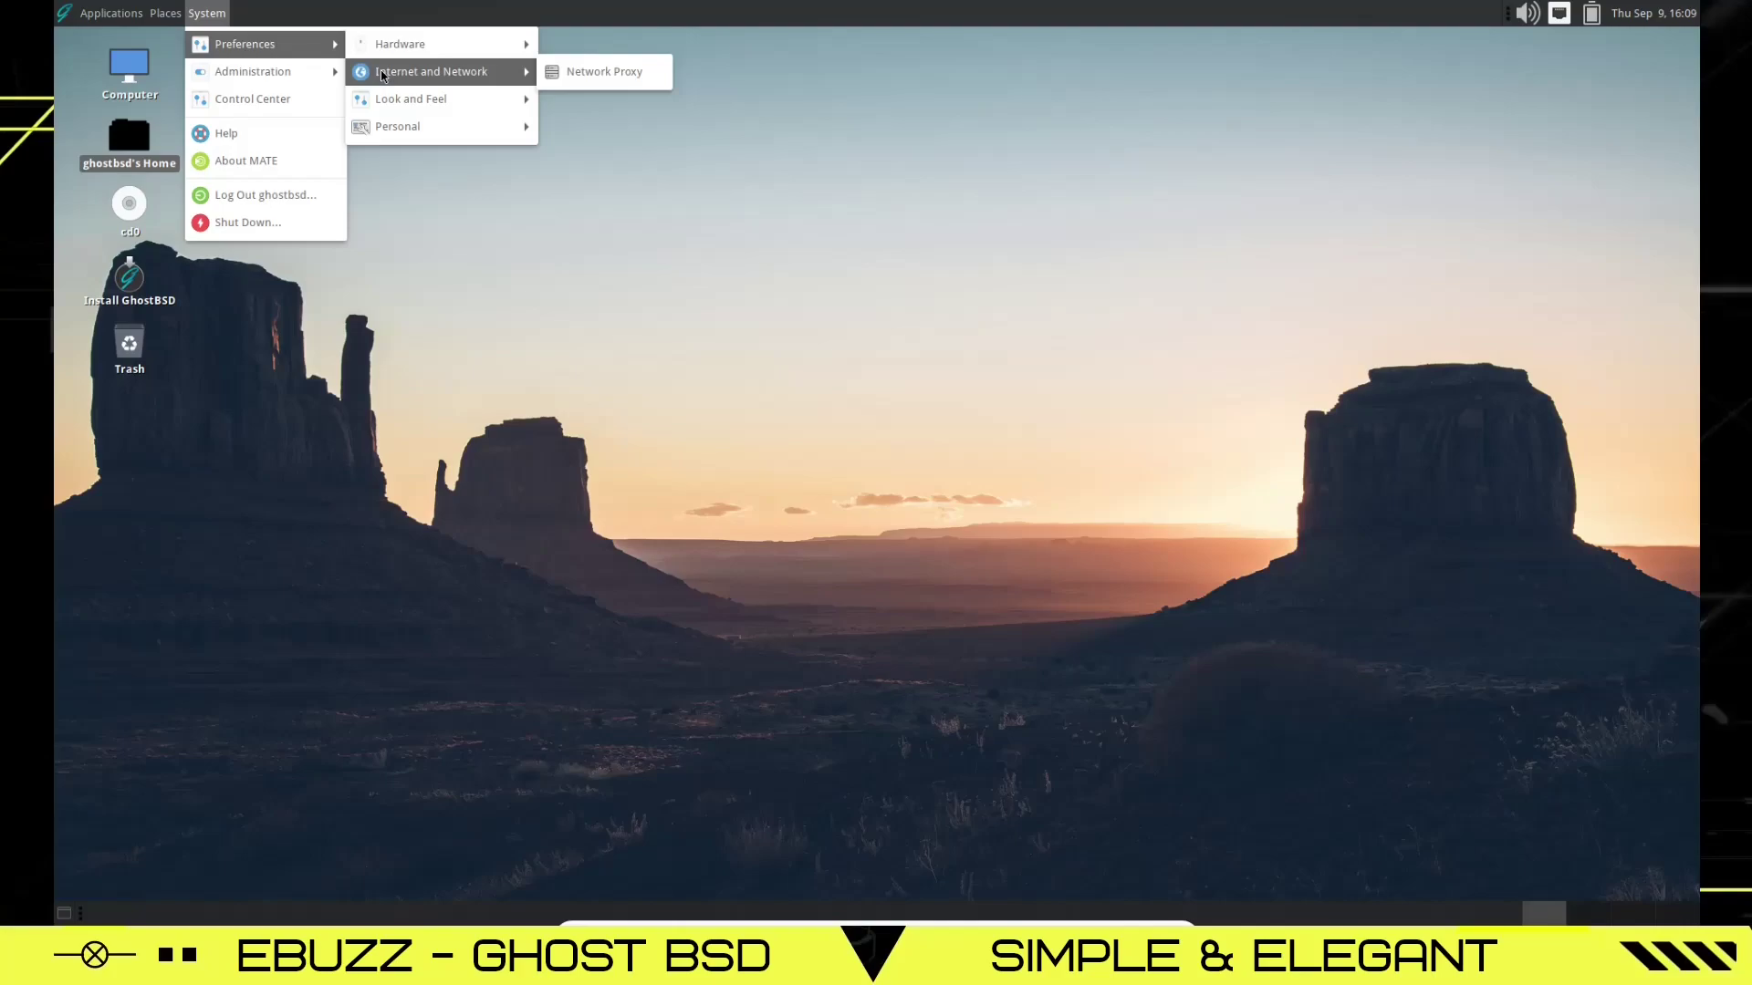
Step: In Appearance Preferences, apply the Vimix-Dark theme and the Yosemite Park Winter wallpaper
mouse_move(394, 105)
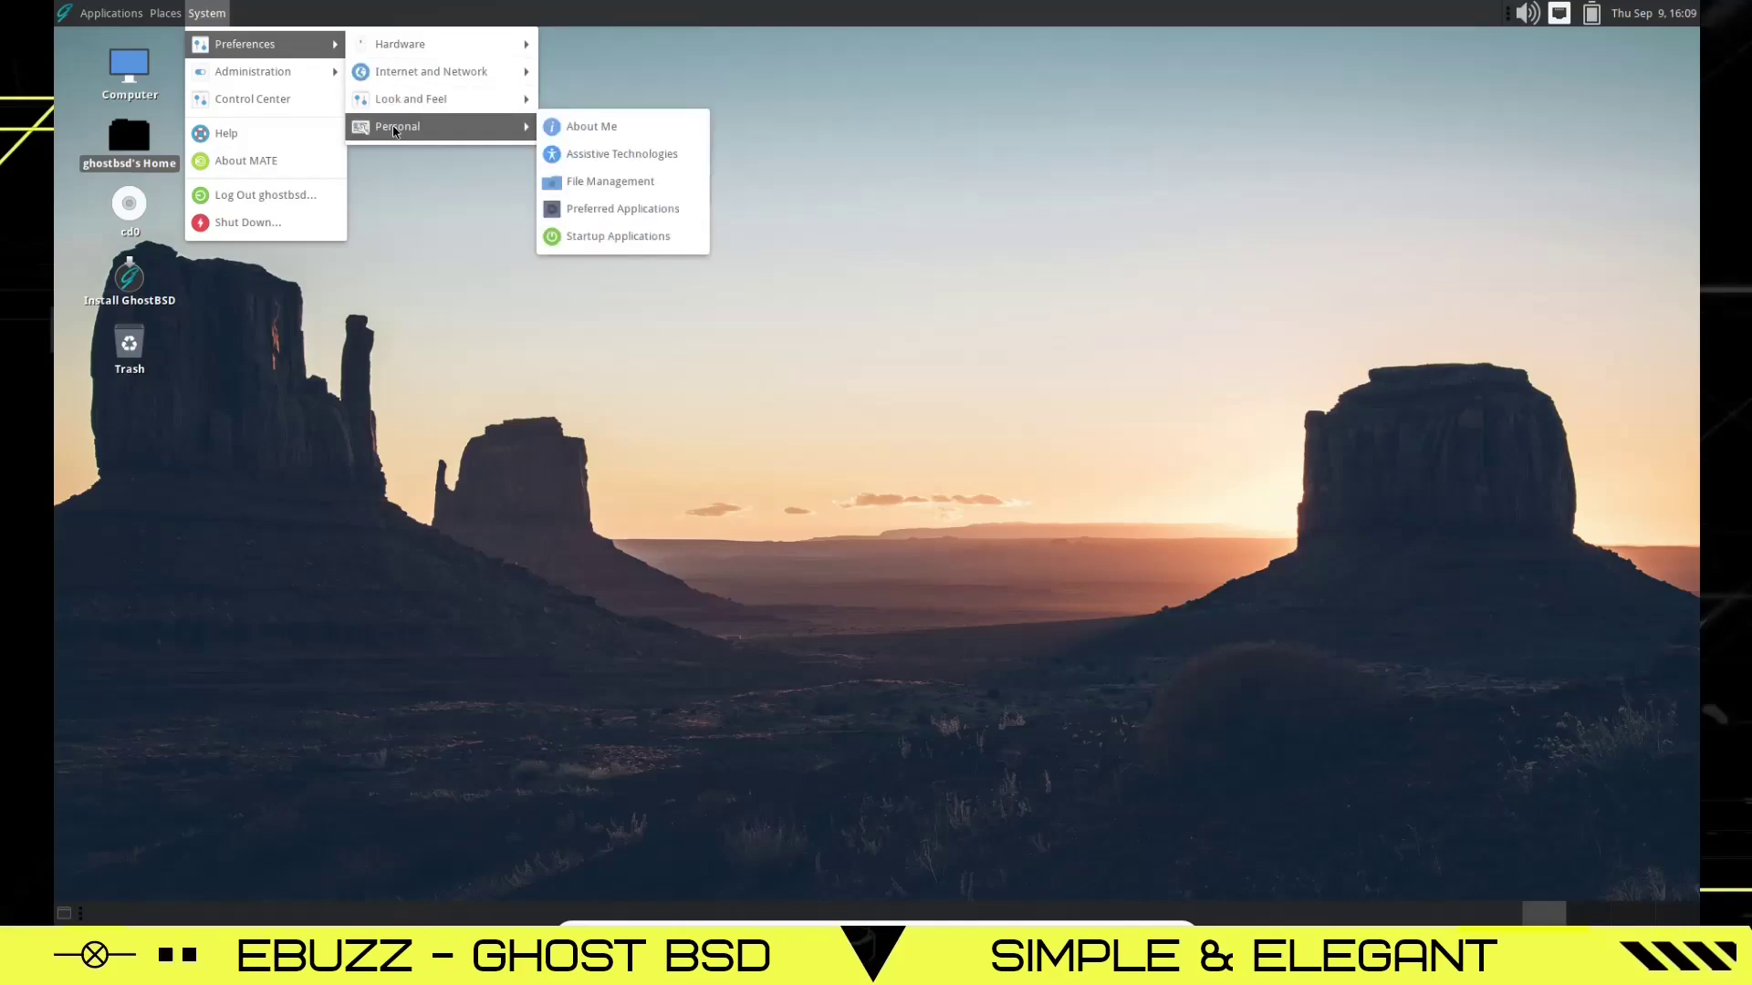
mouse_move(492, 102)
left_click(598, 100)
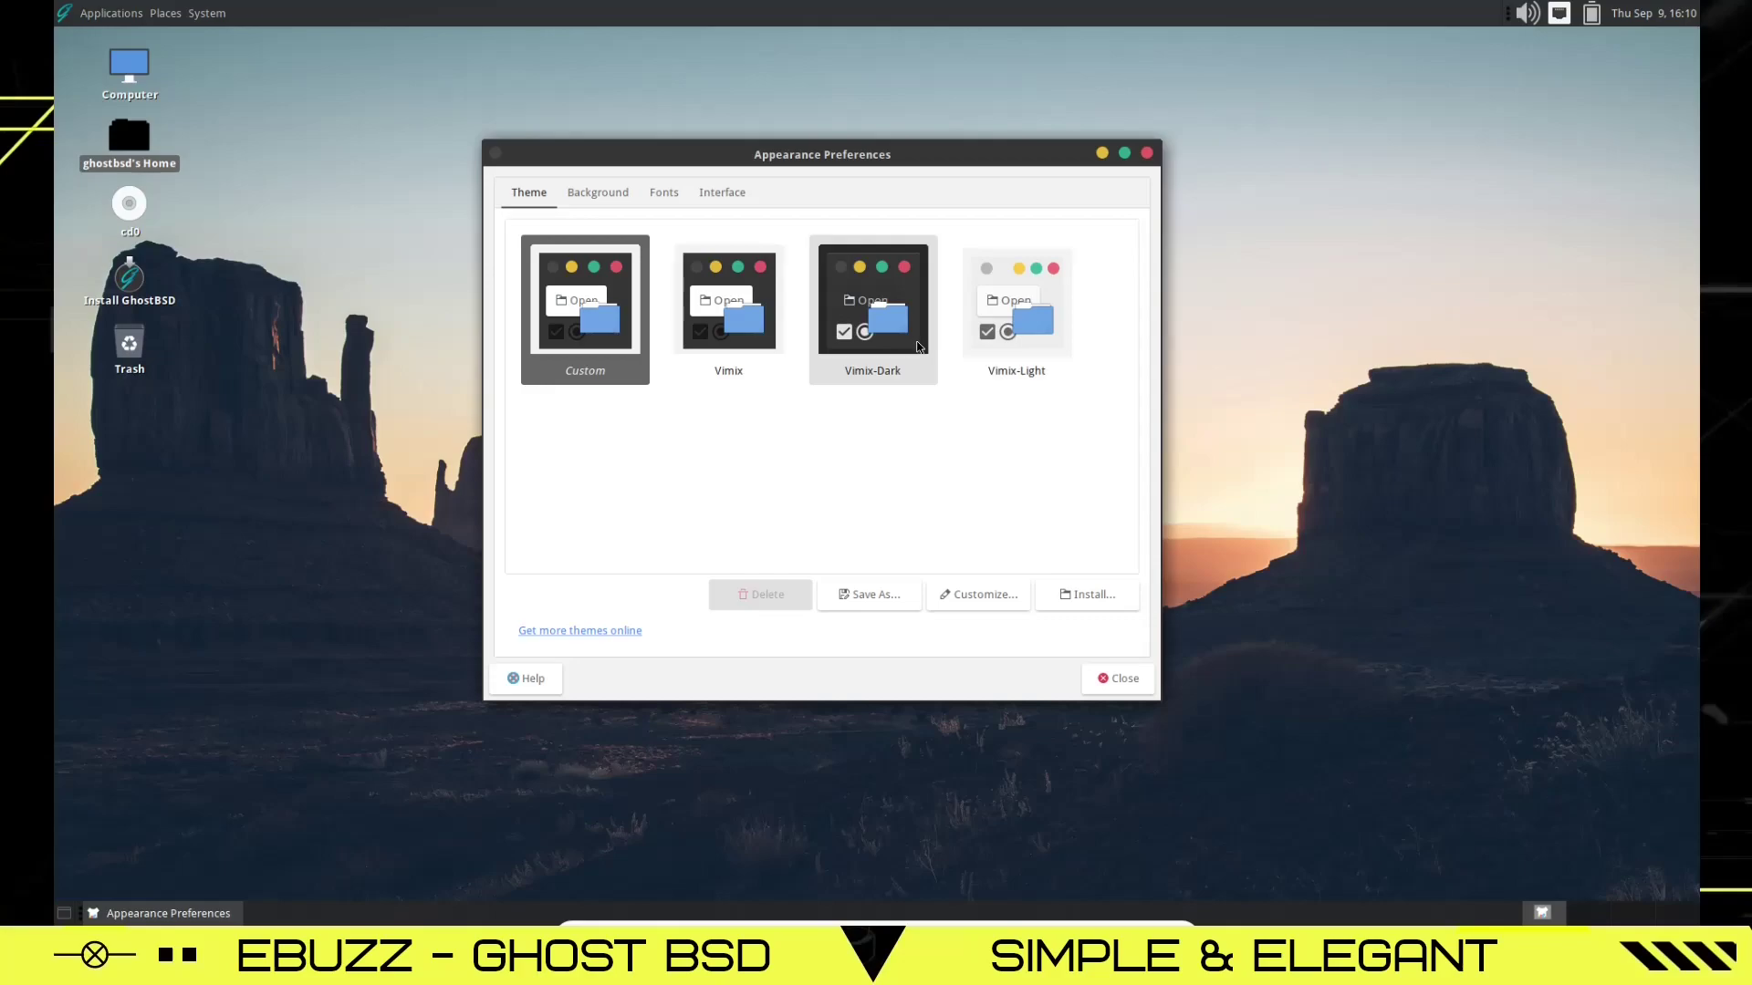
left_click(883, 354)
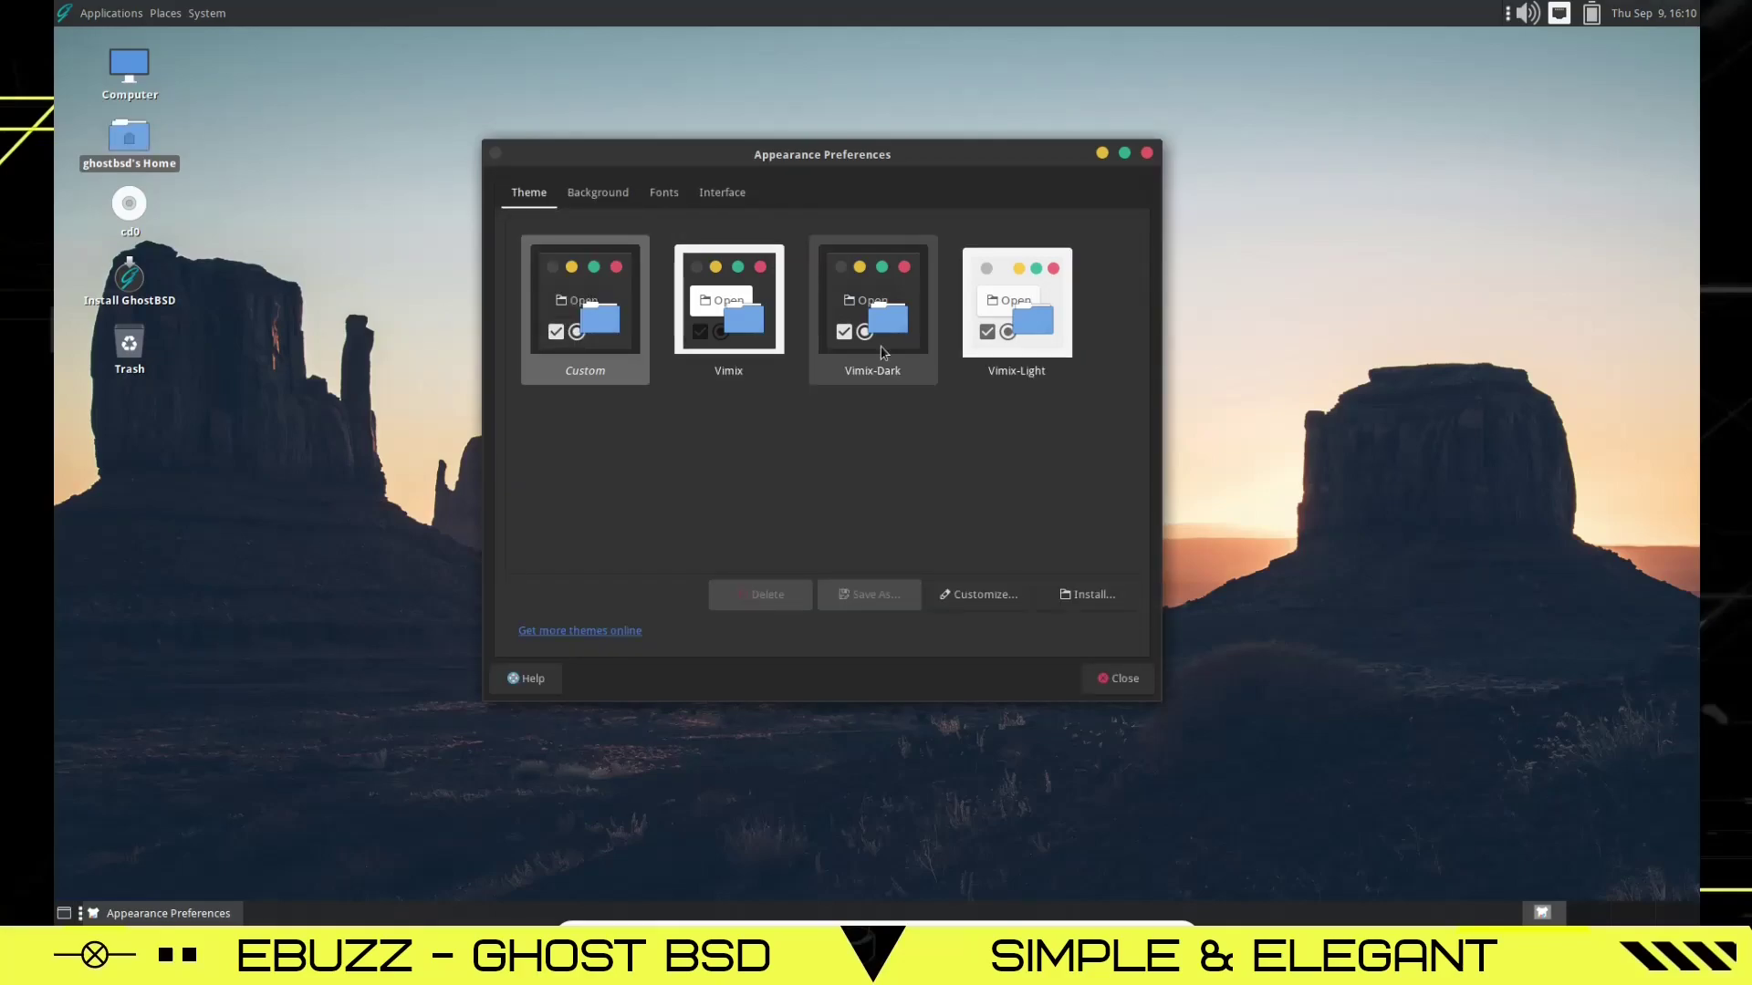
left_click(600, 206)
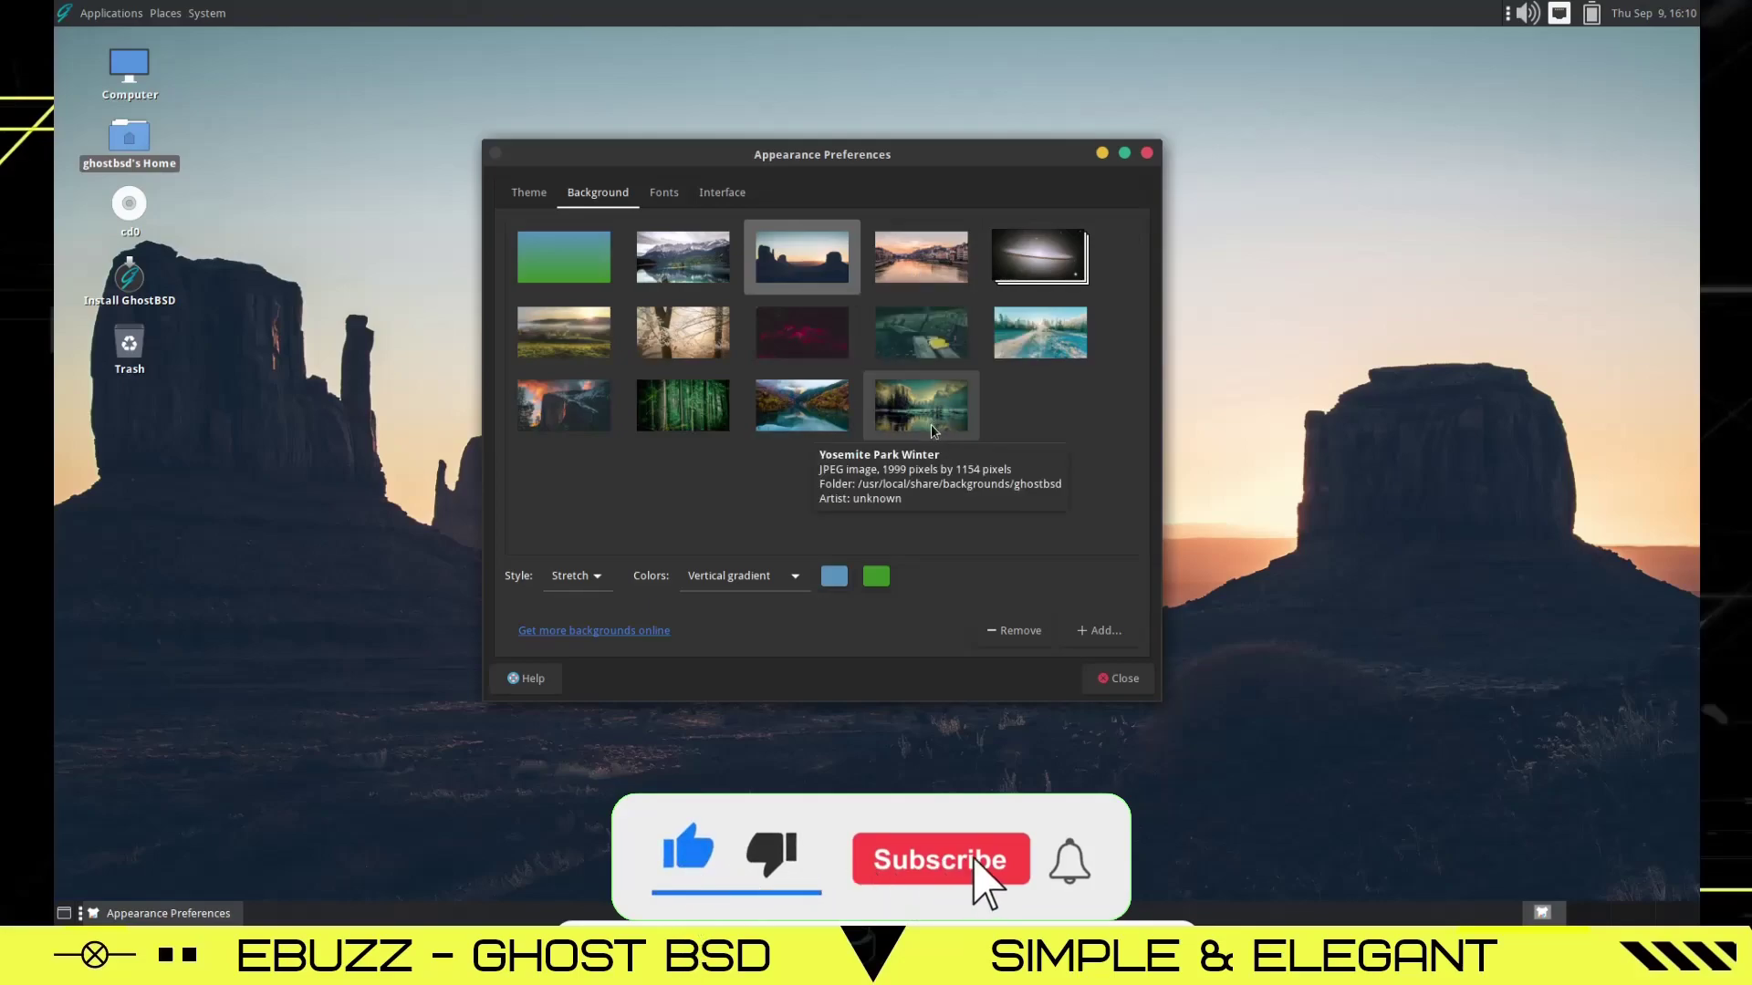
left_click(926, 386)
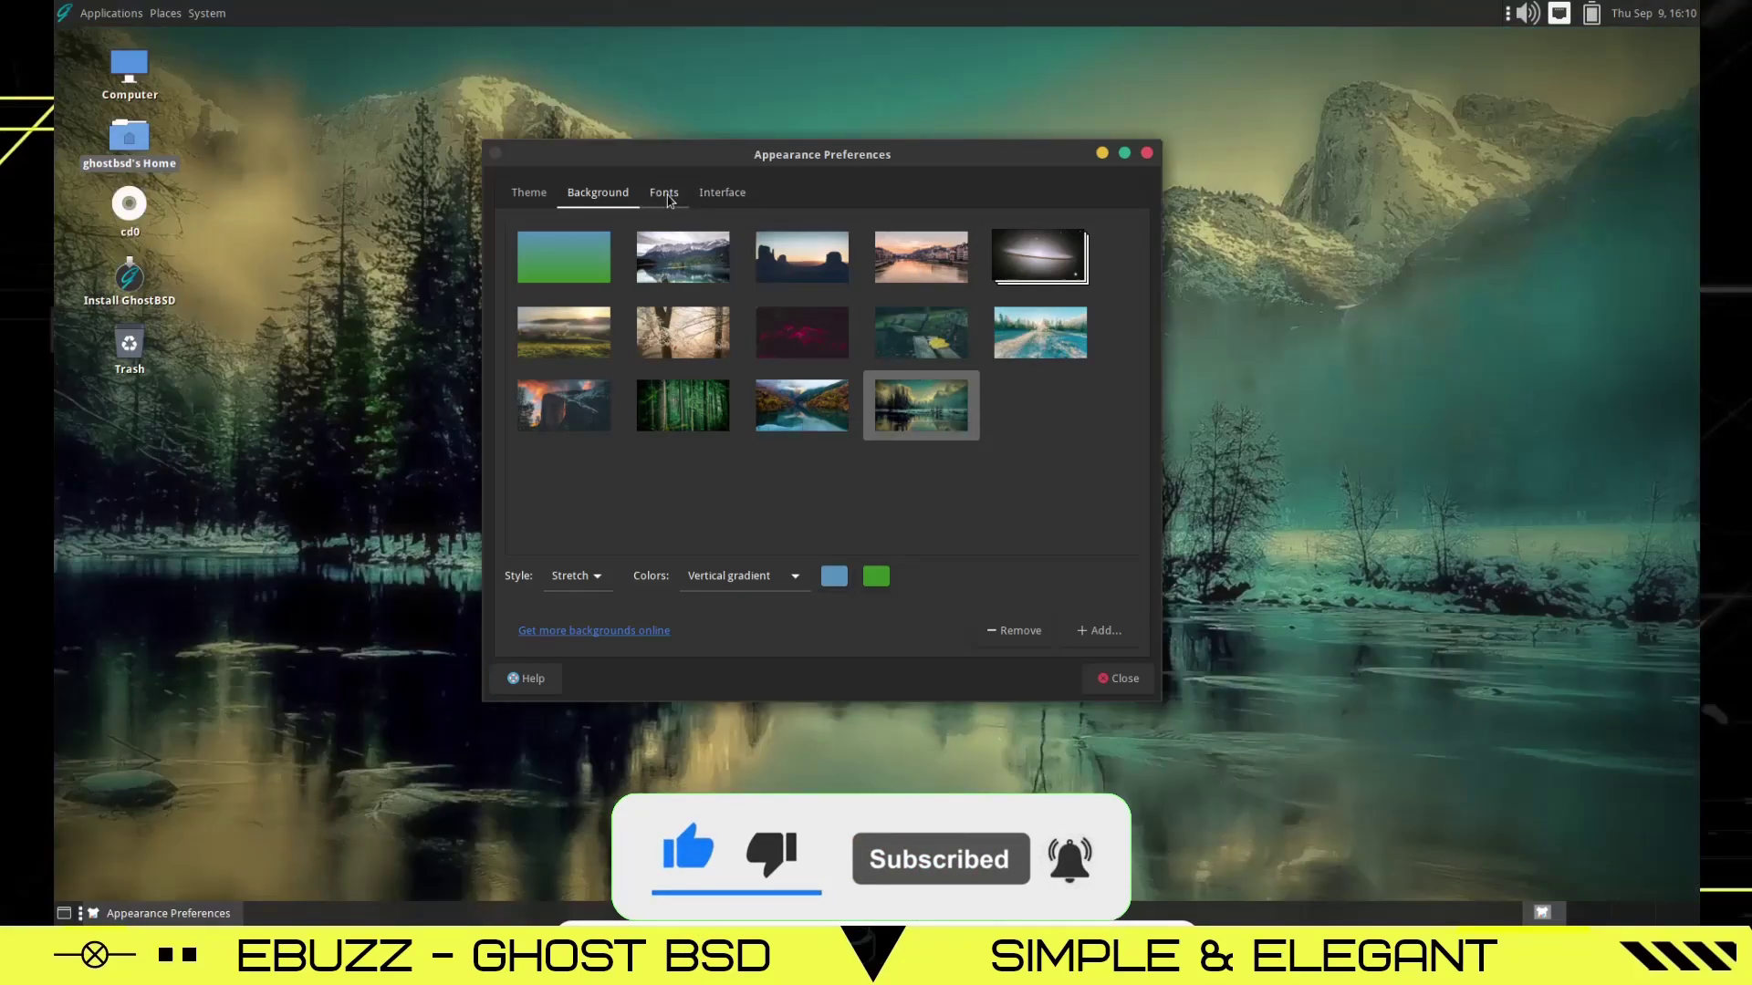
Step: Move Appearance Preferences to the lower right, review the Fonts tab, then show Interface settings
left_click_drag(932, 165, 1421, 351)
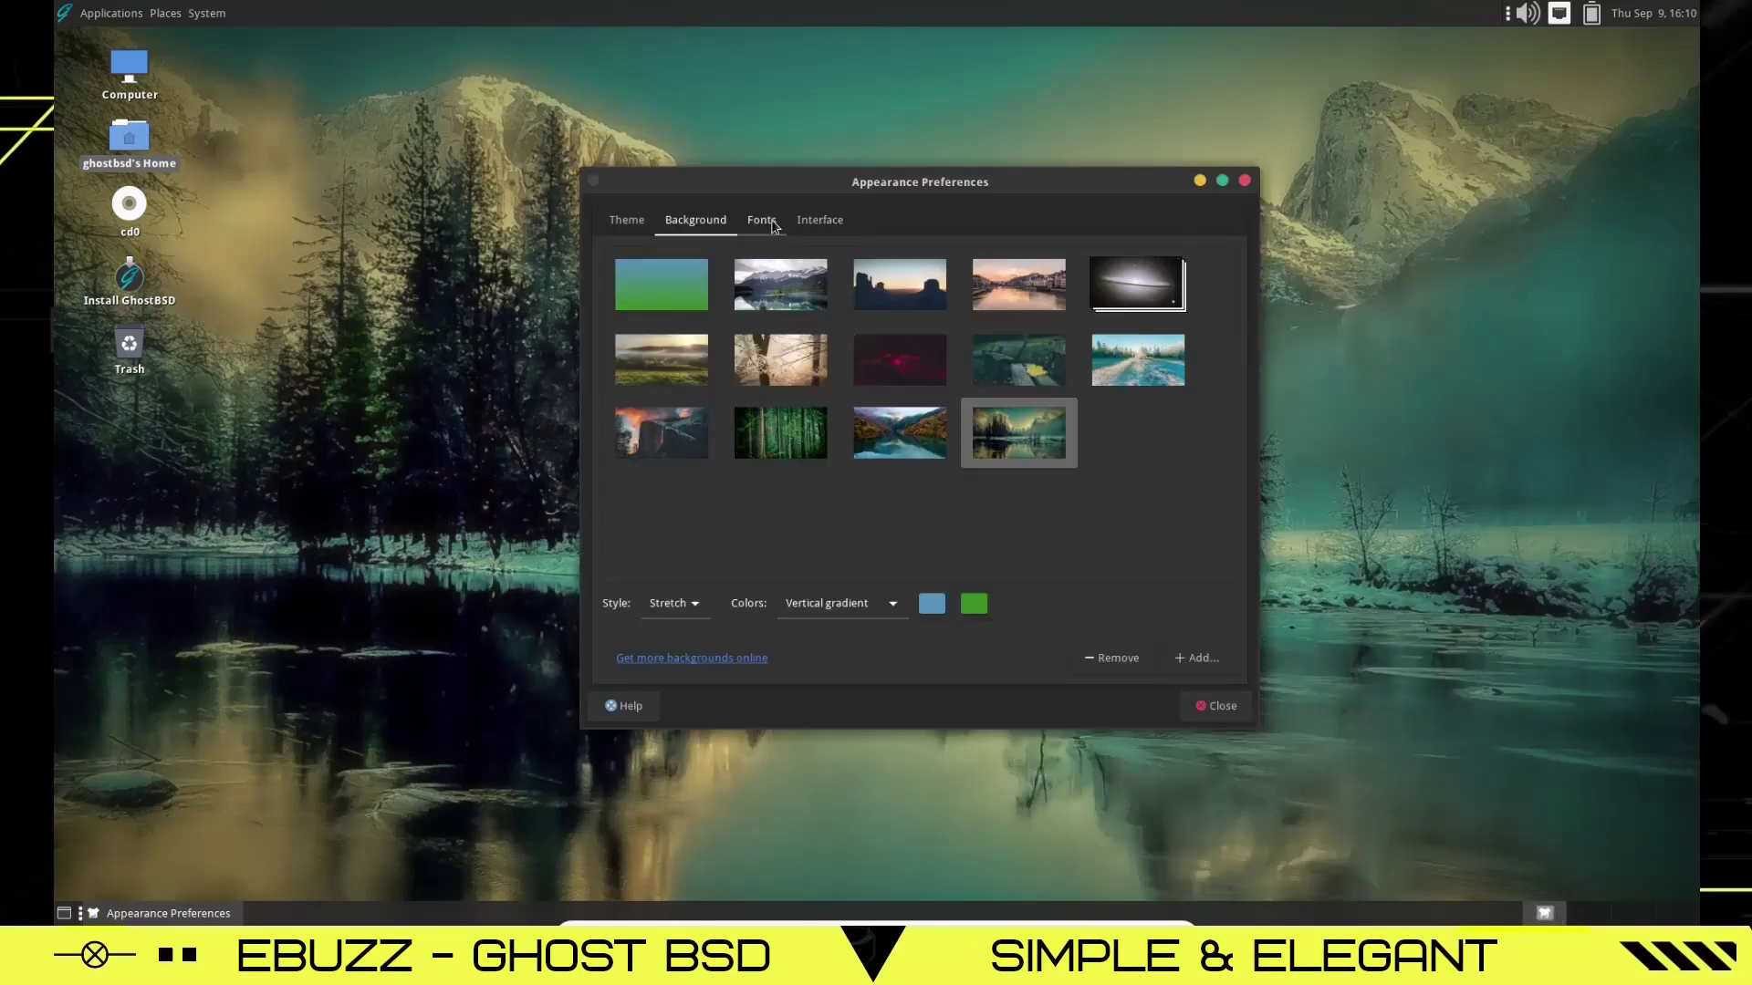
left_click(762, 220)
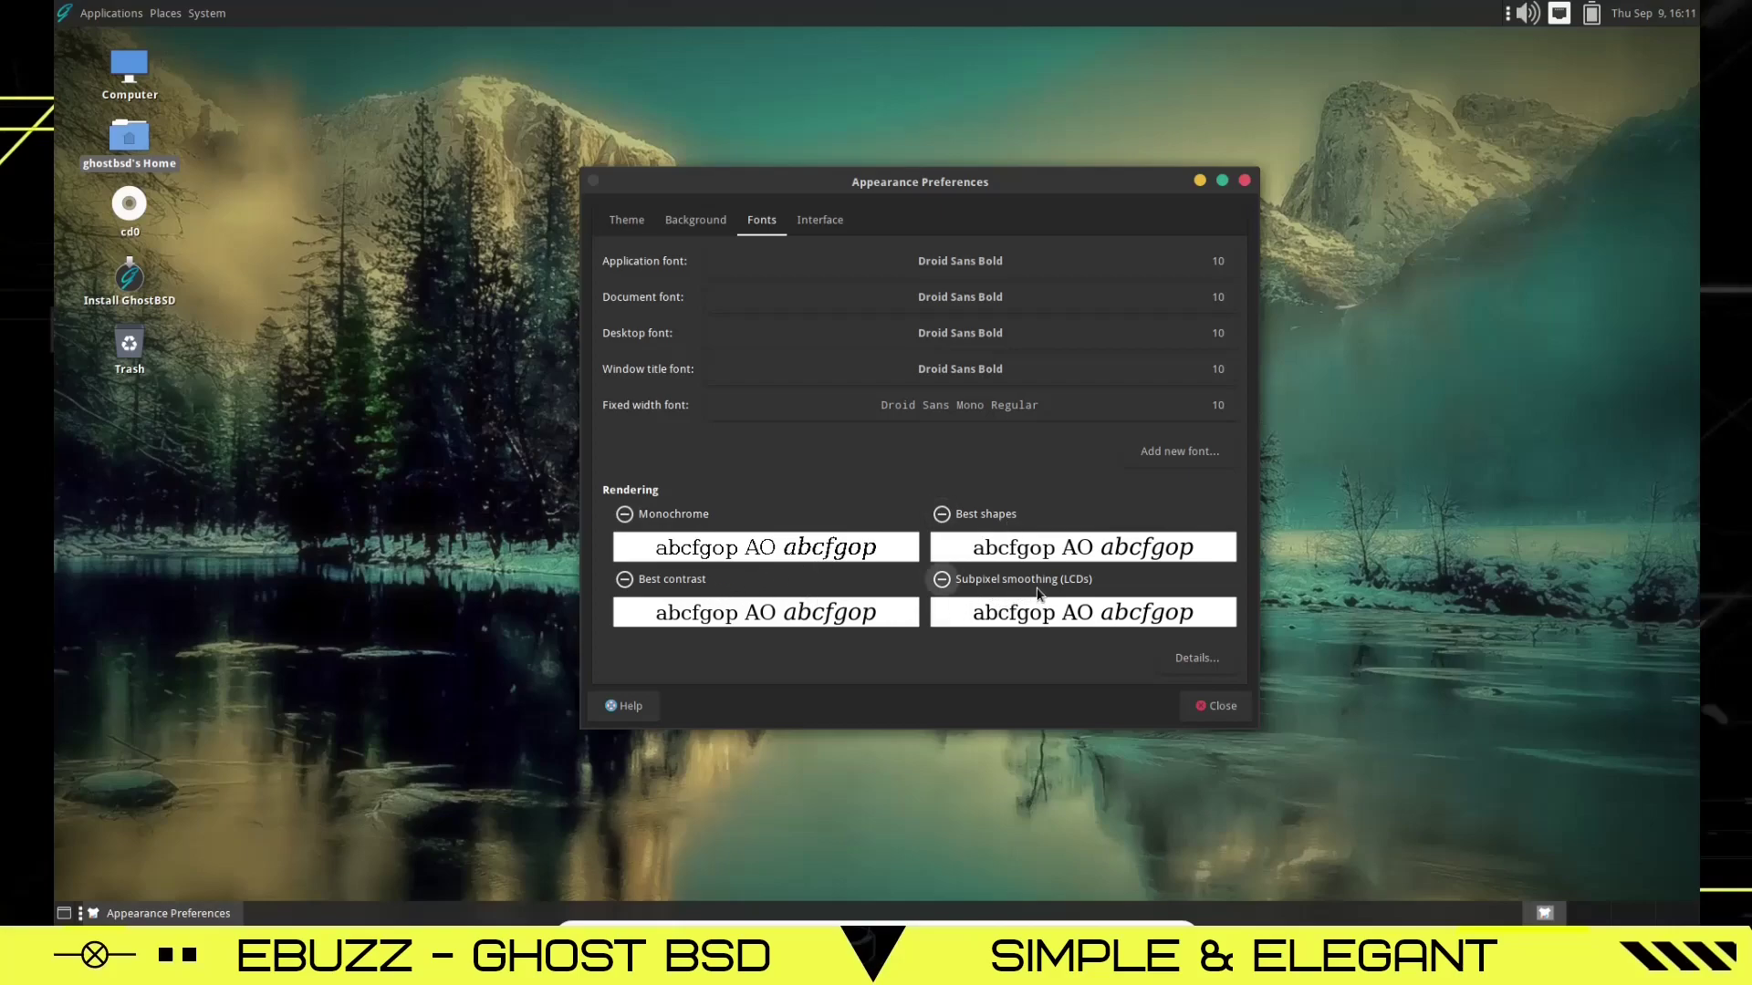
left_click(819, 223)
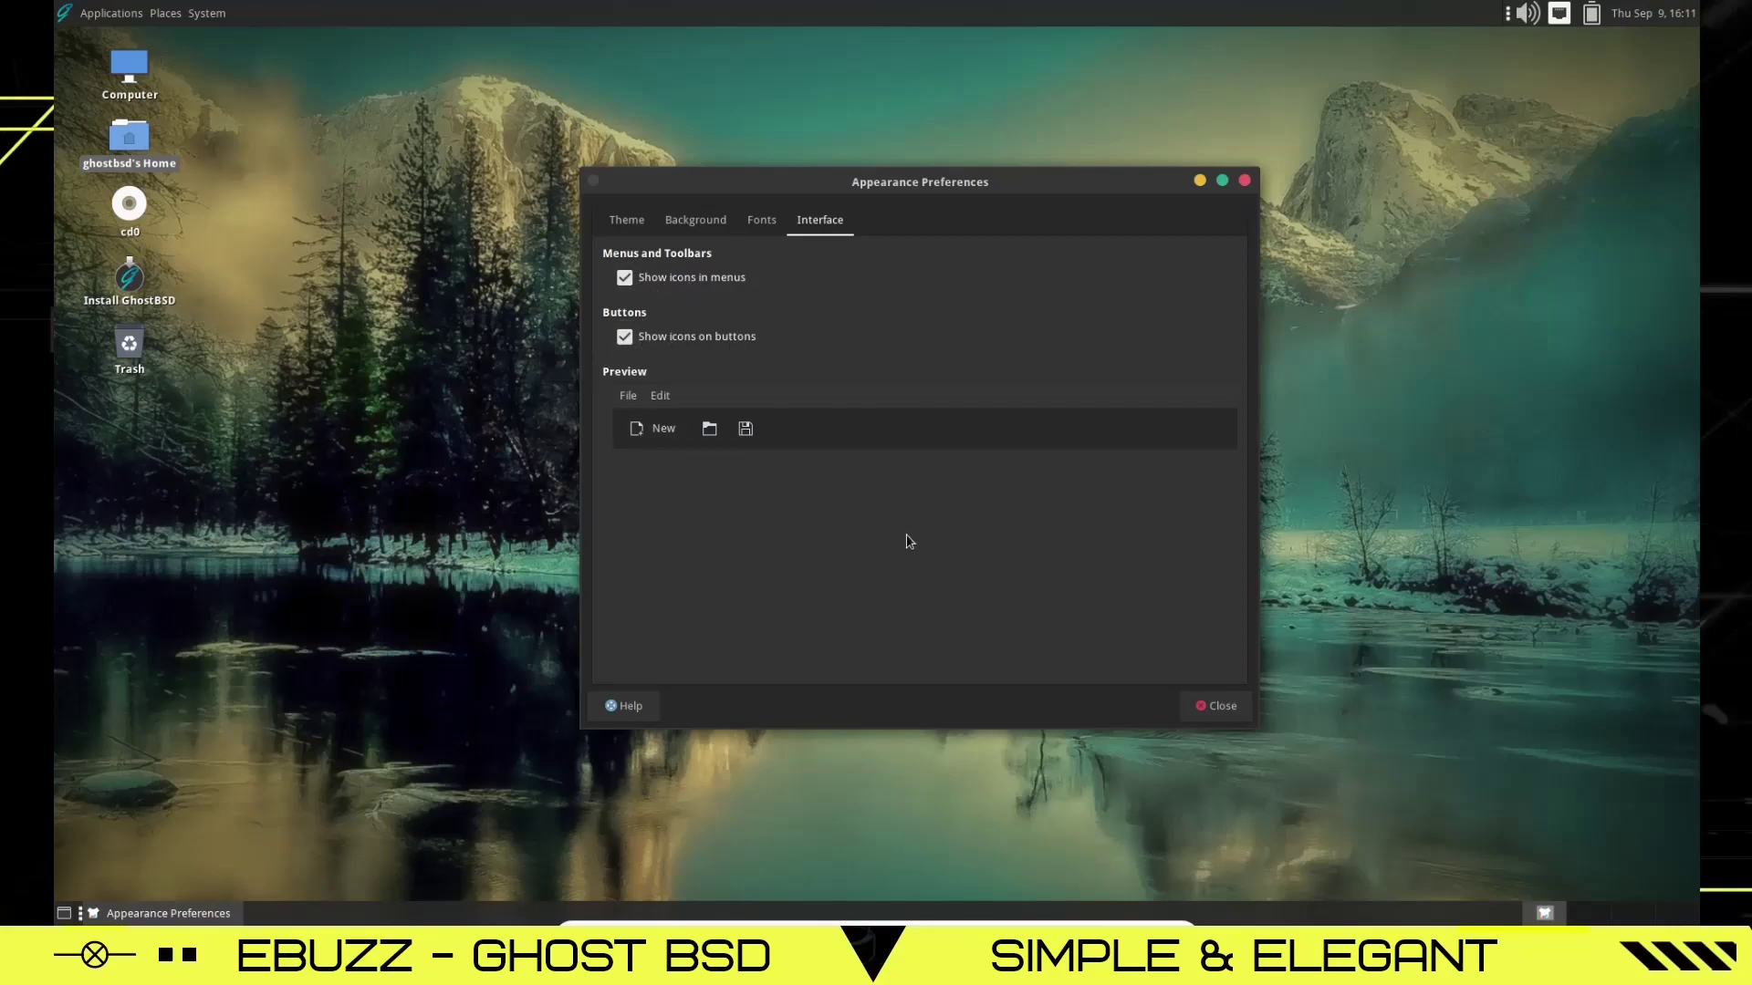
Step: Close Appearance Preferences and launch Software Station from System > Administration
left_click(1223, 707)
left_click(206, 13)
mouse_move(249, 73)
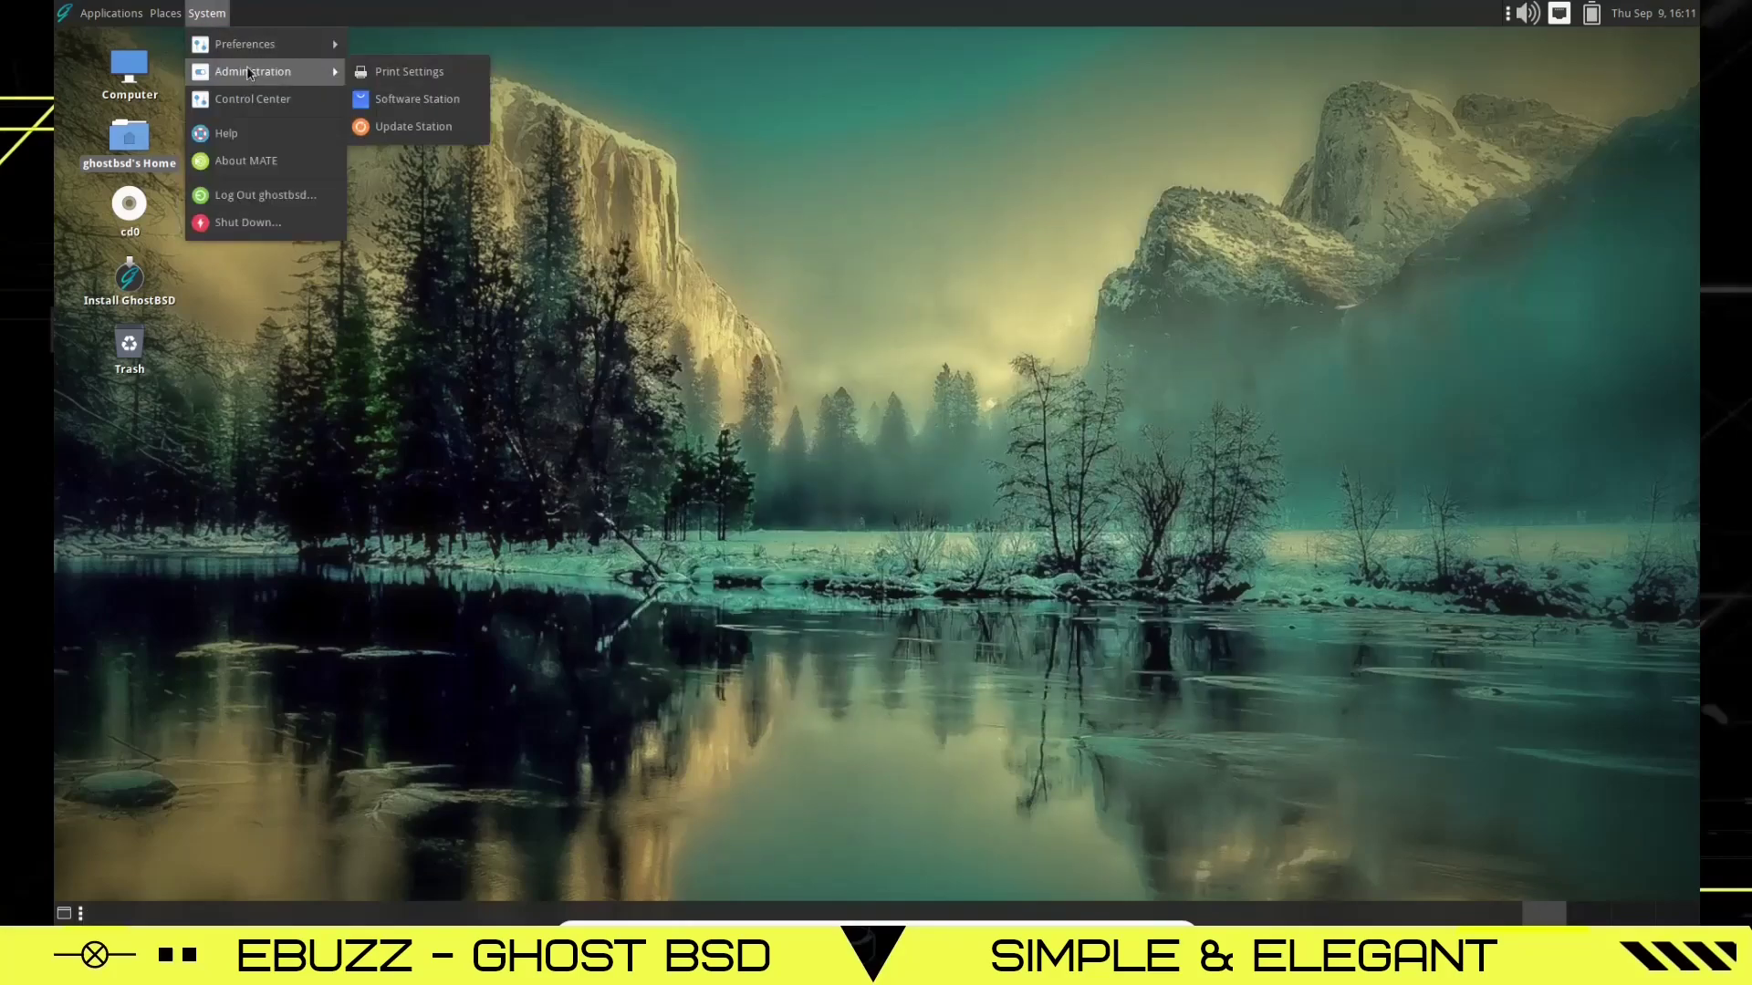
left_click(397, 101)
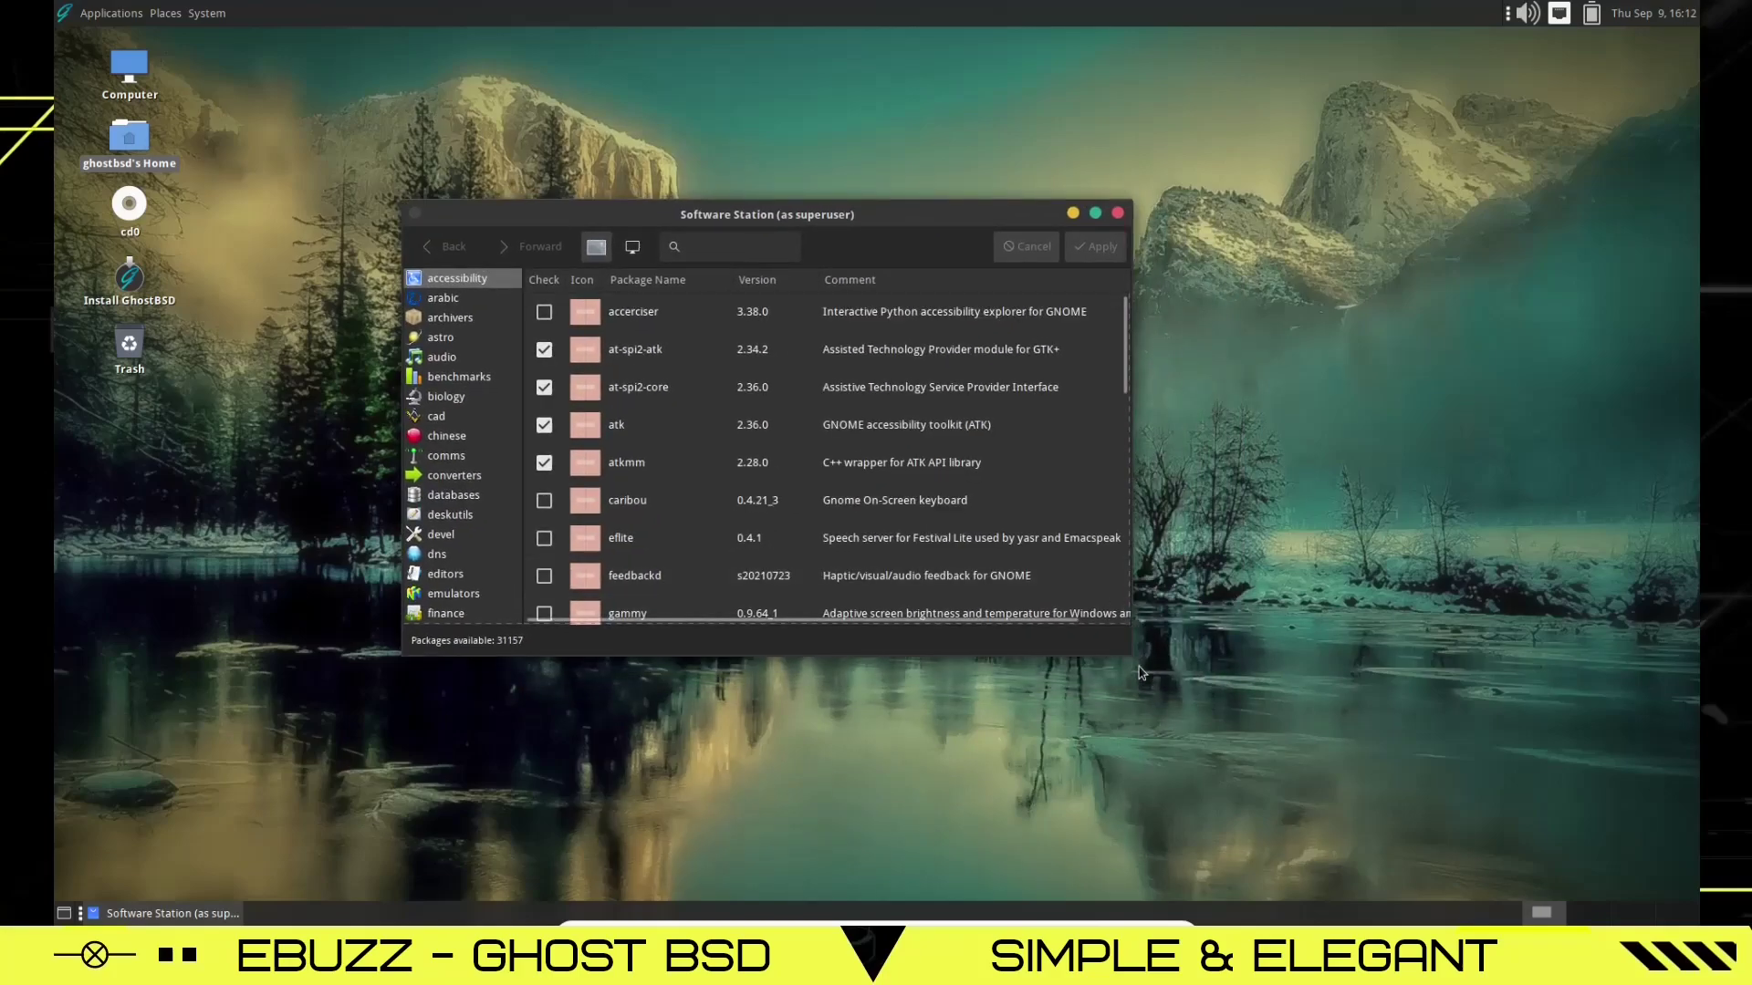
left_click(1141, 675)
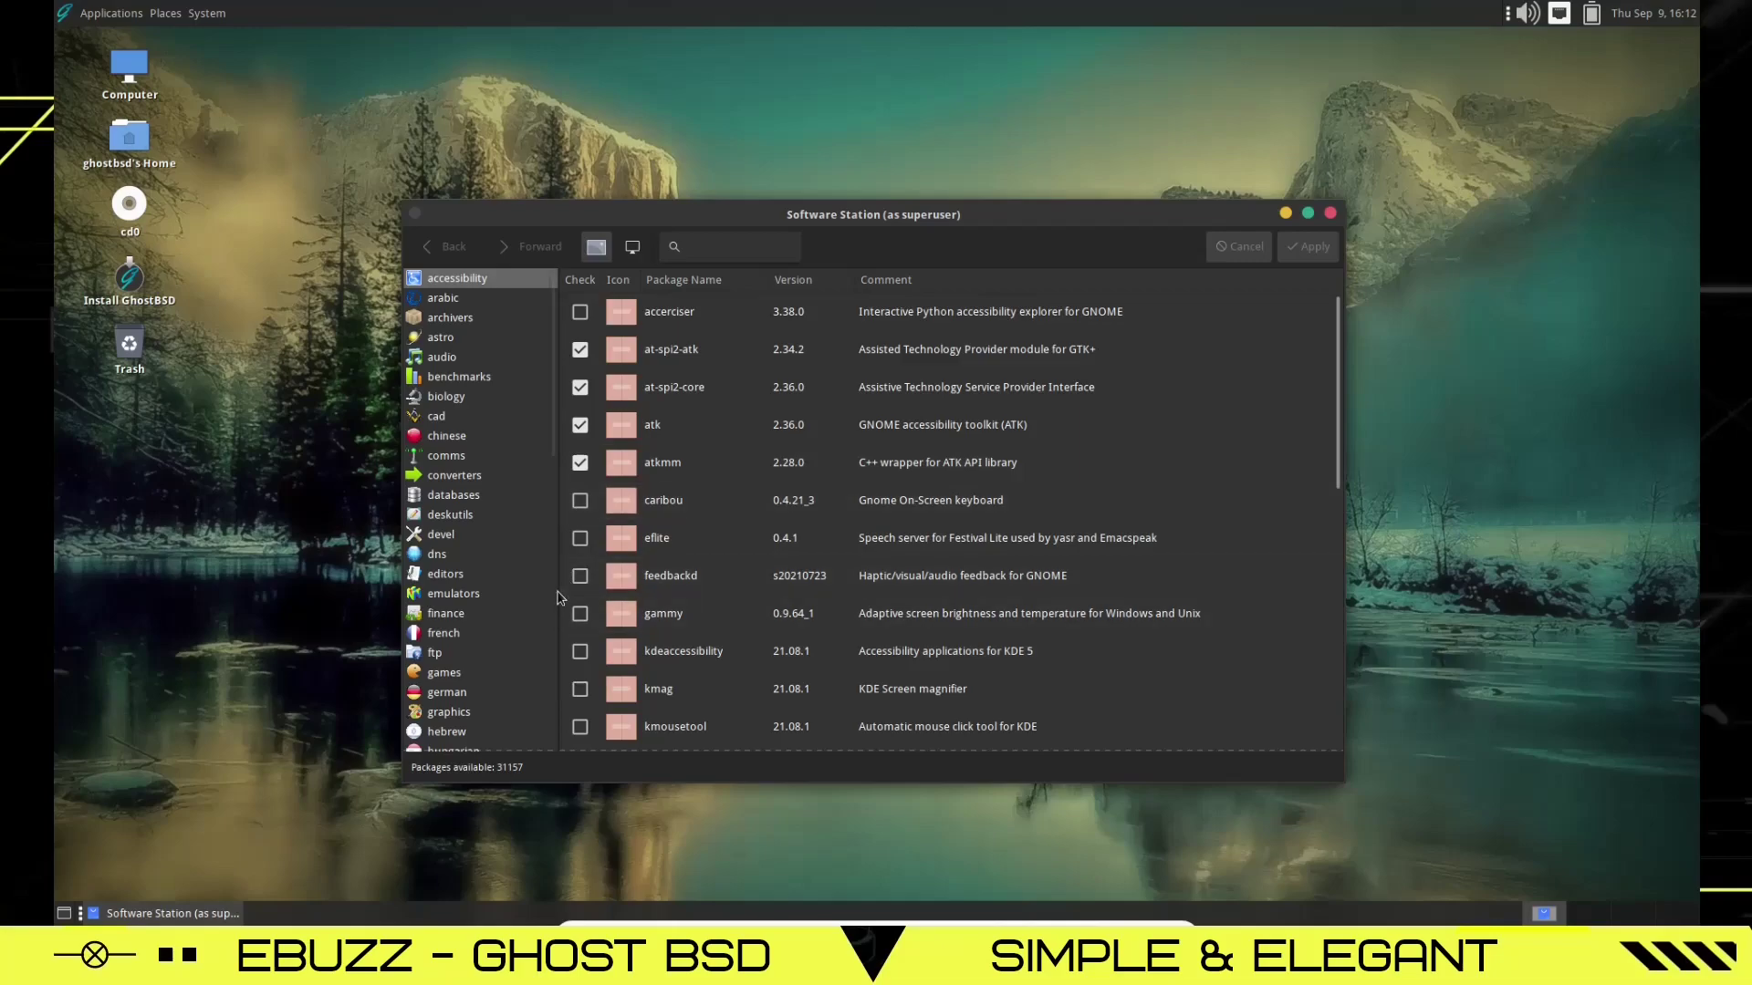
Step: Search for obs and tick, then untick, obs-v4l2sink and obs-websocket
left_click(699, 247)
type("obs")
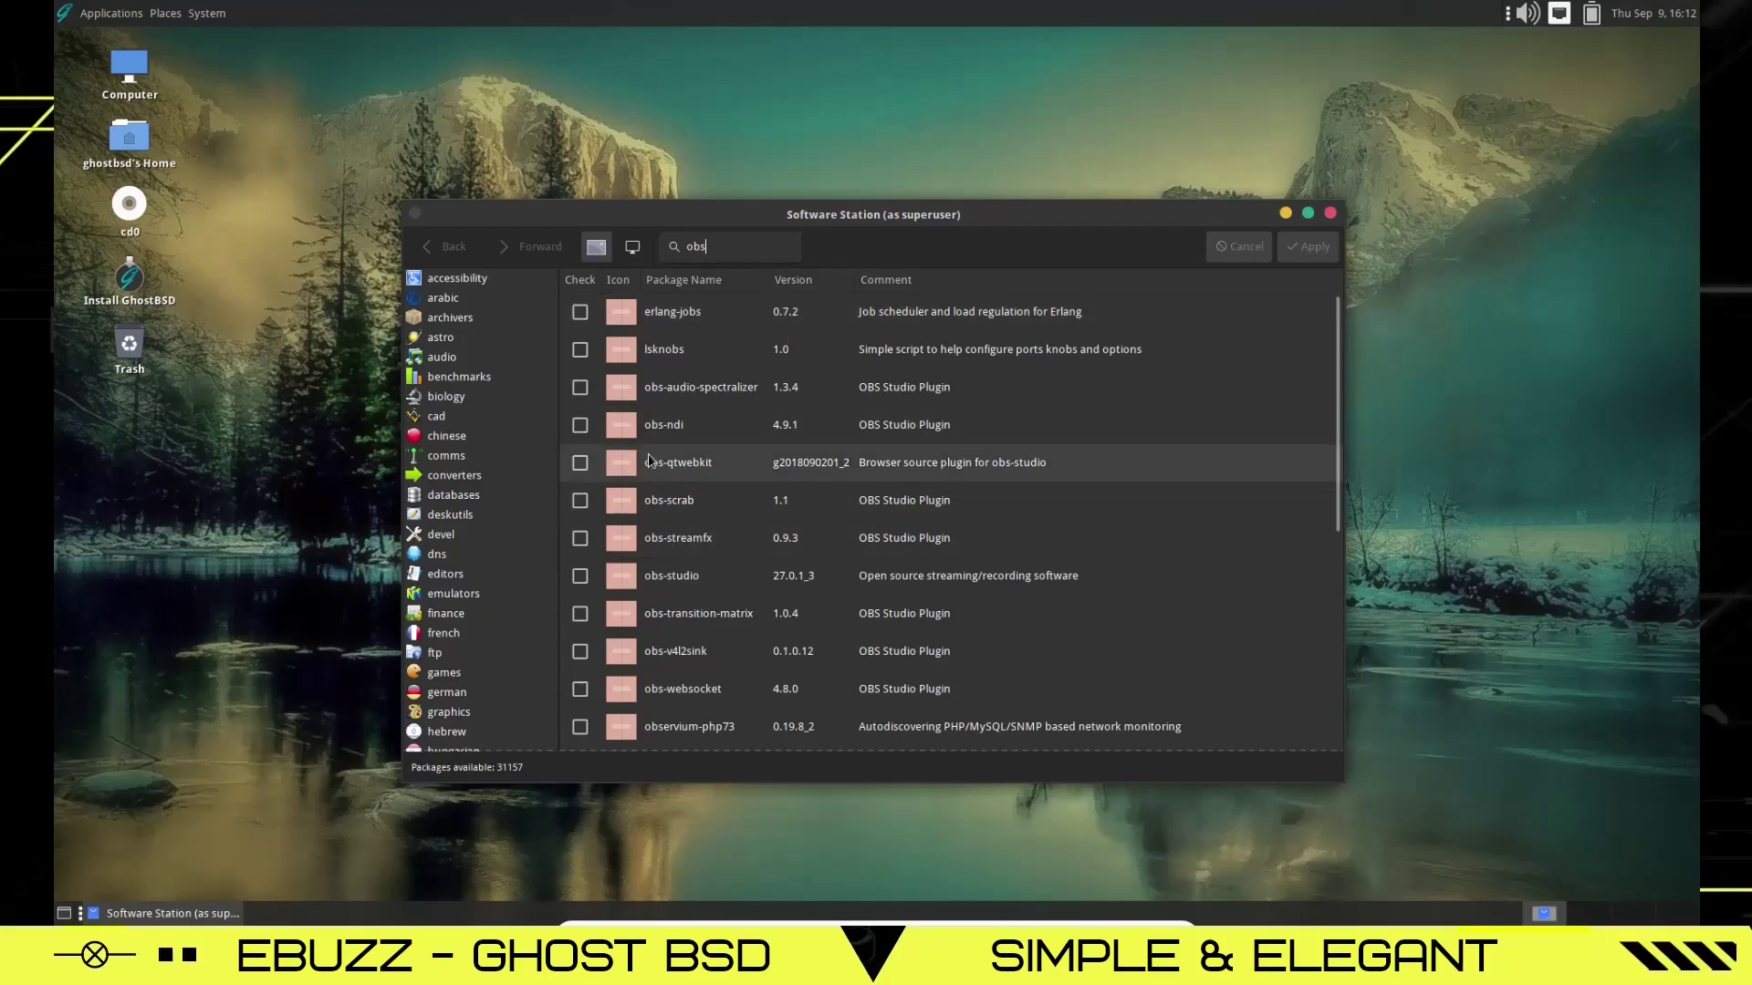
scroll(659, 417, "down", 5)
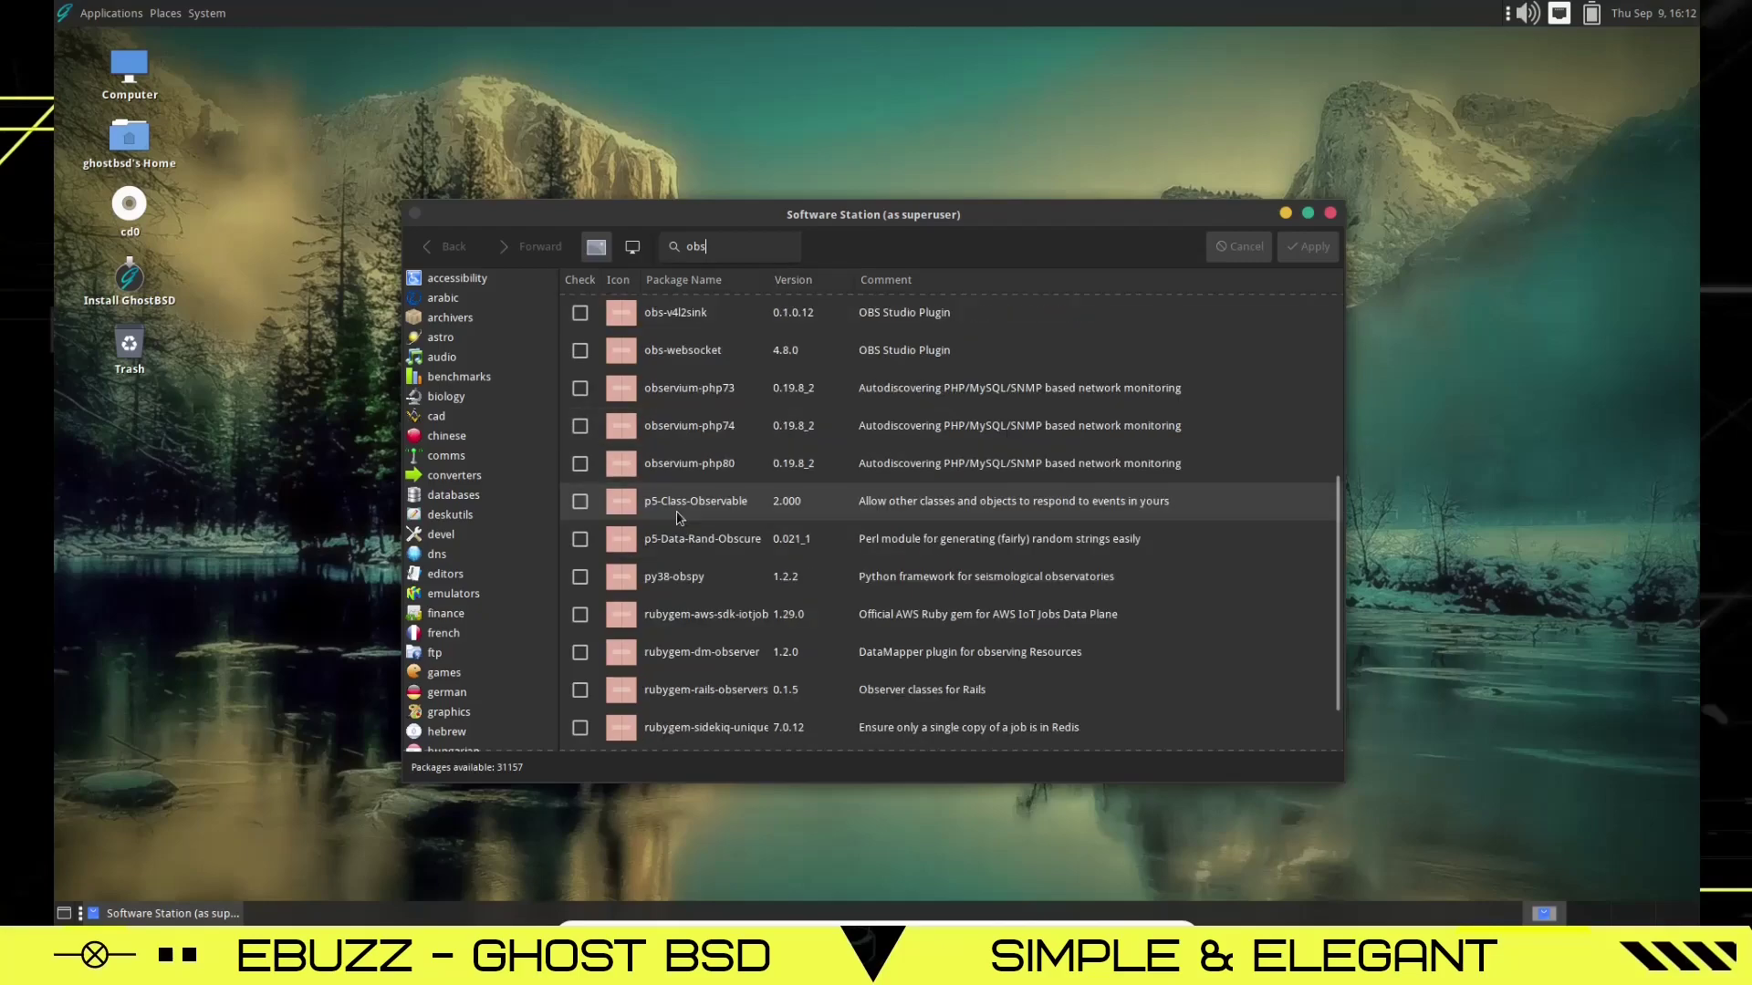
scroll(680, 520, "down", 1)
scroll(693, 533, "up", 4)
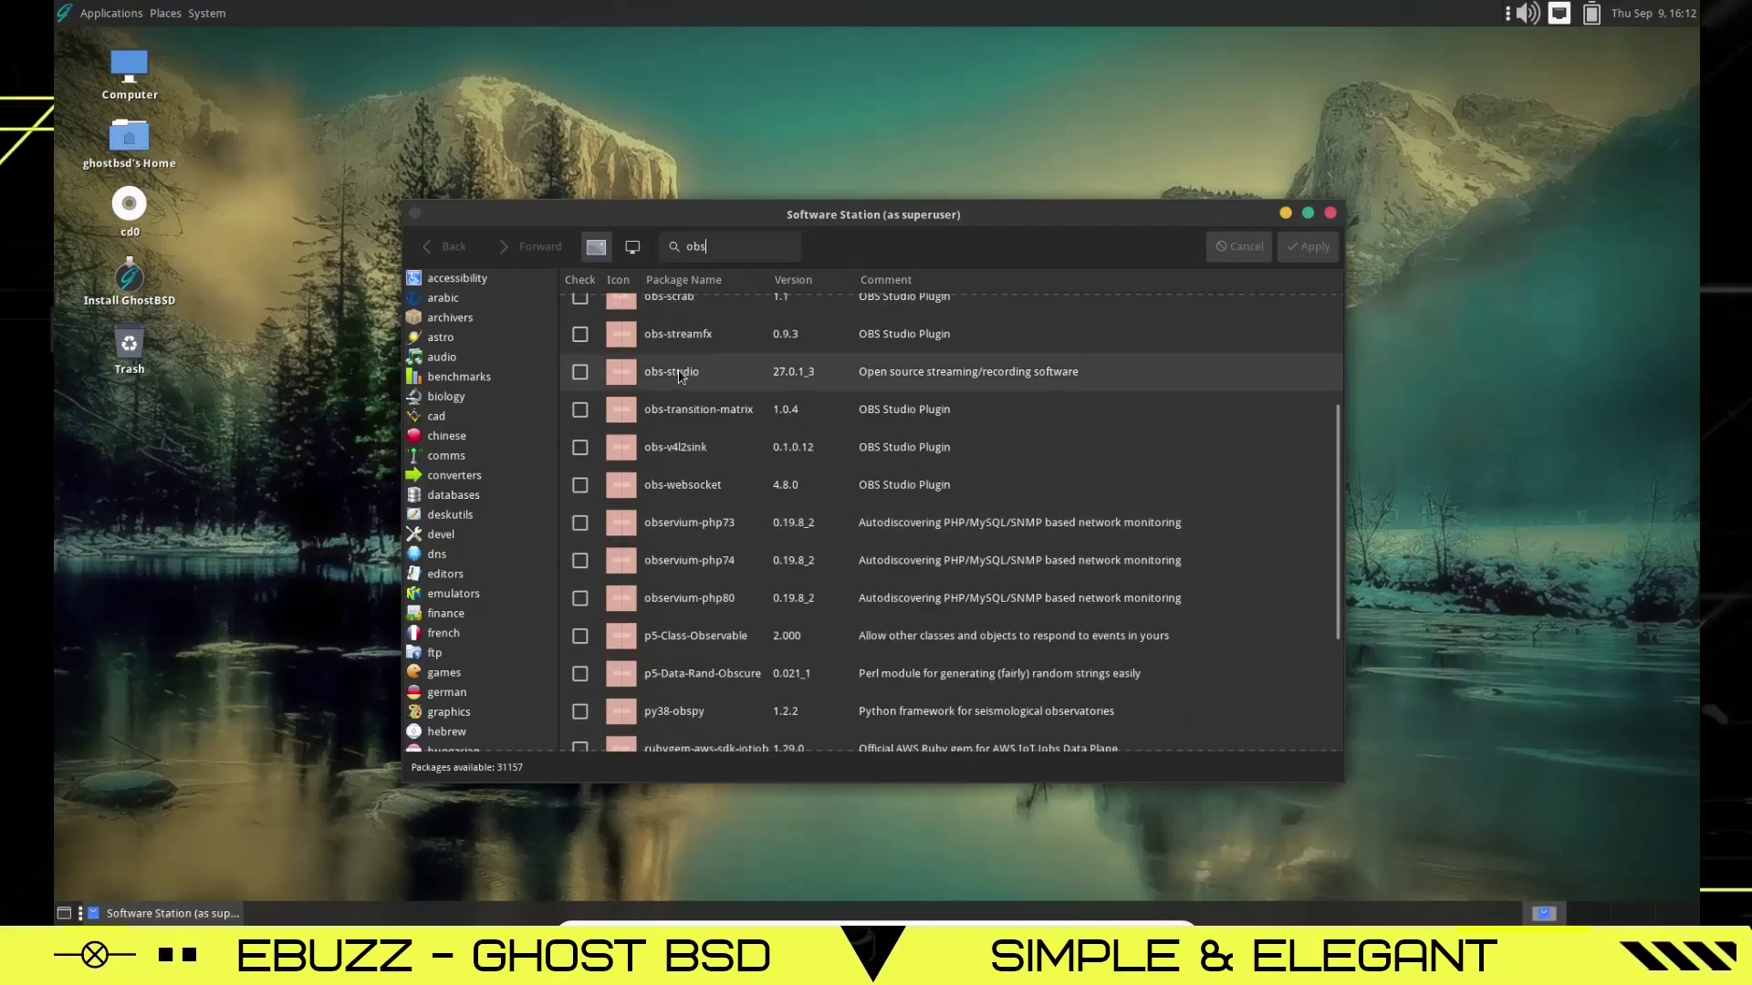
scroll(686, 401, "up", 1)
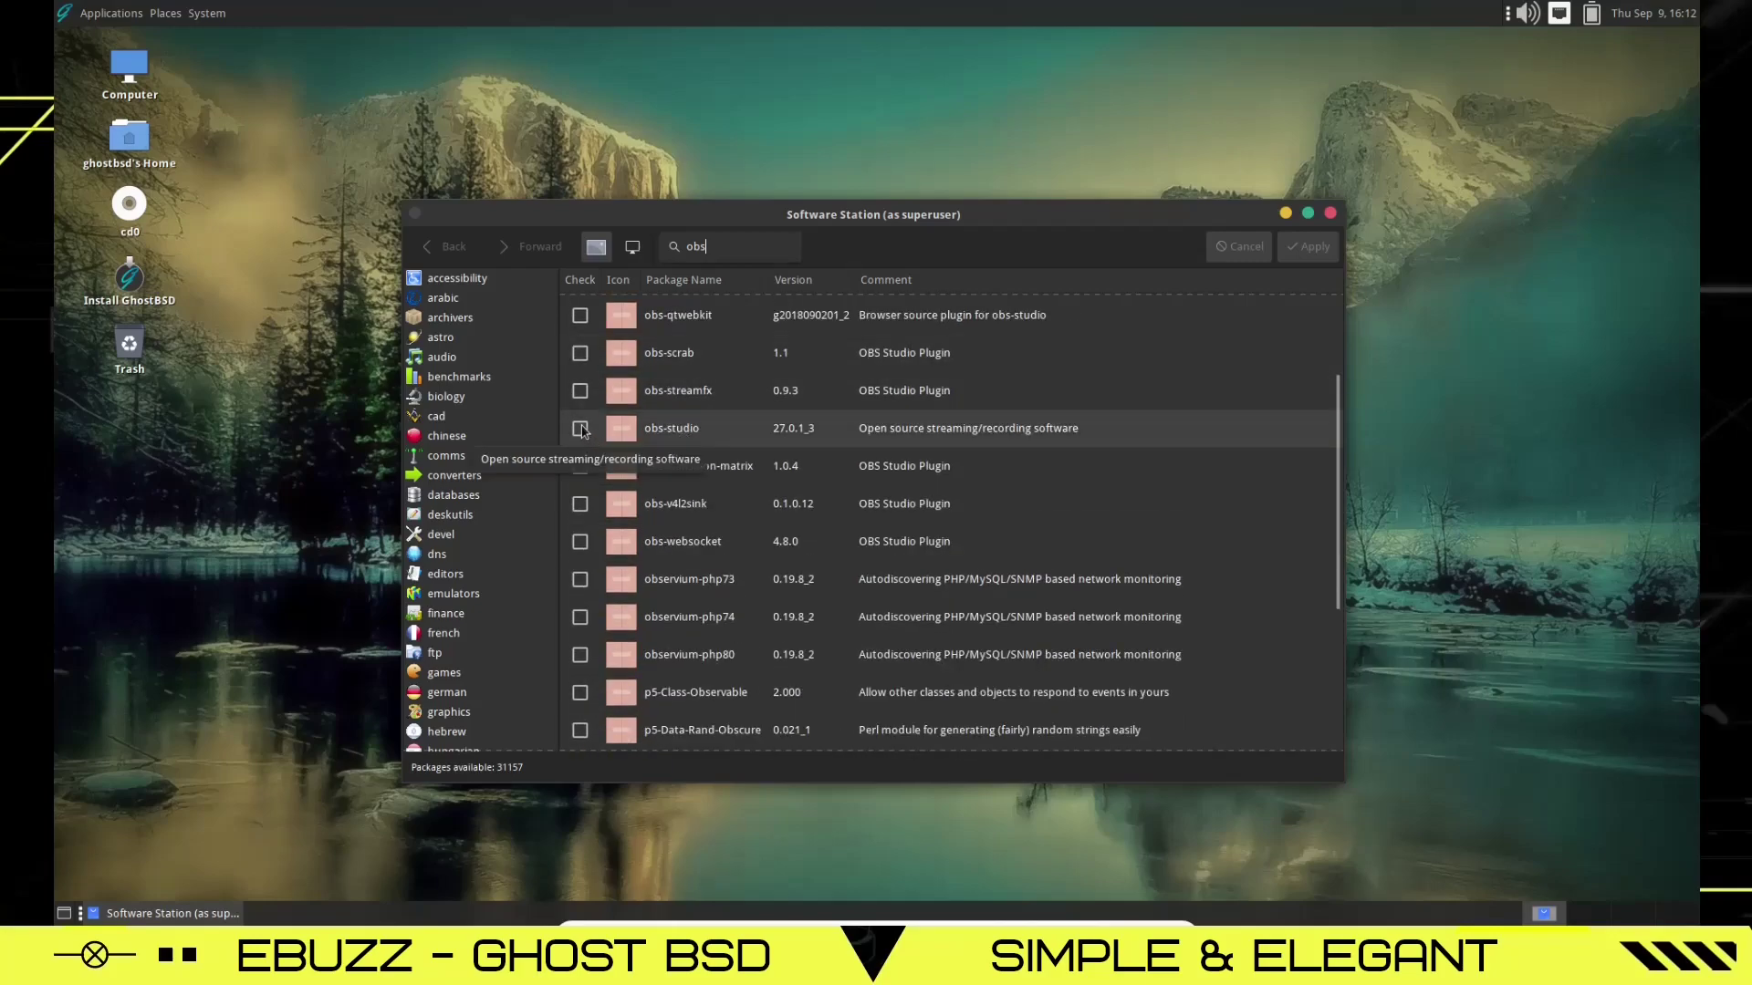
left_click(580, 541)
left_click(581, 504)
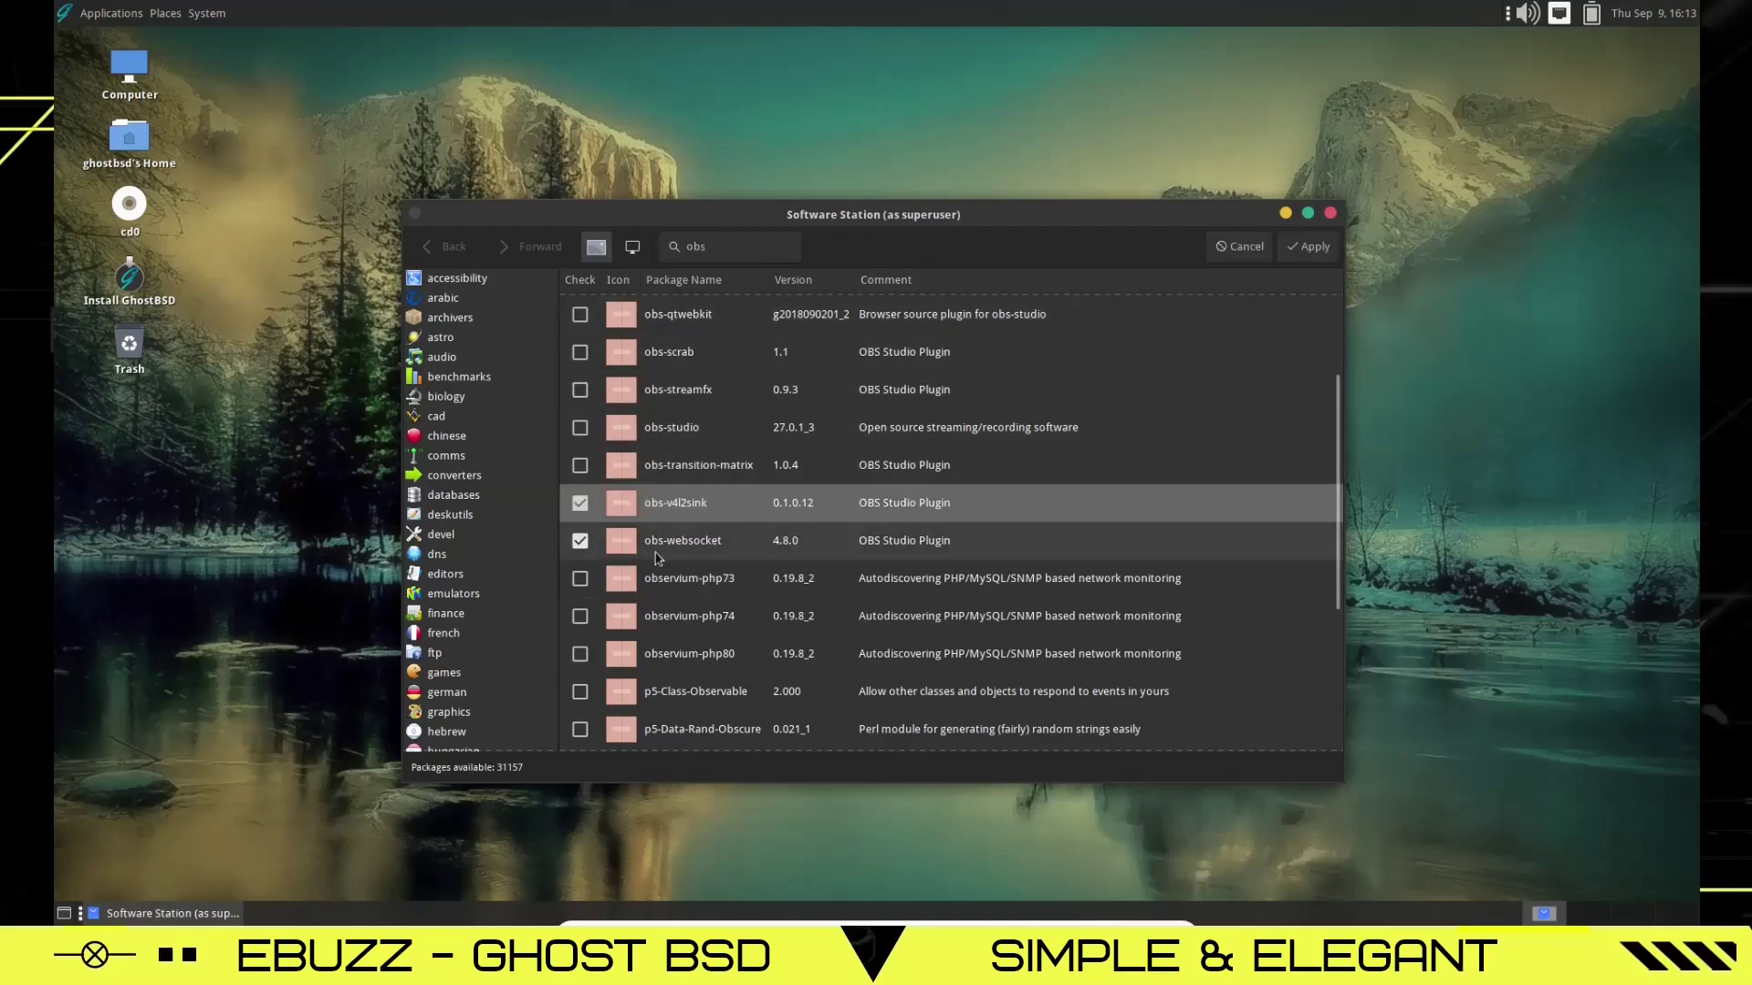
left_click(582, 507)
left_click(580, 541)
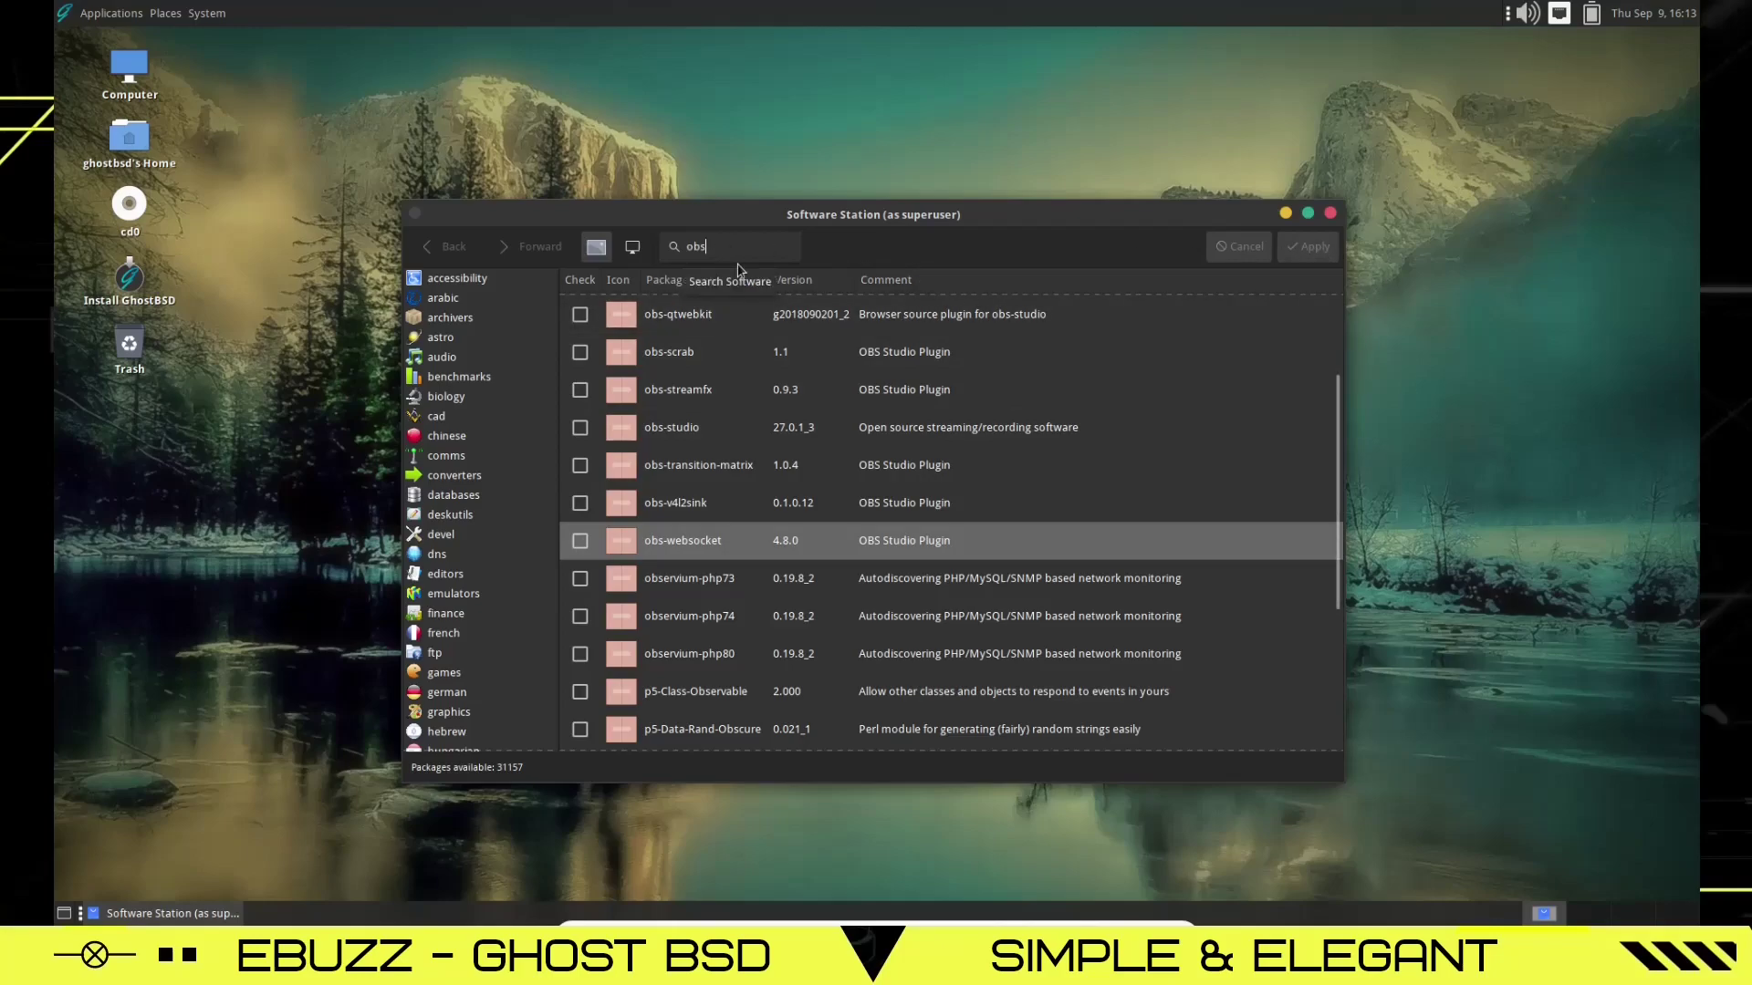
Step: Search for kdenlive and tick, then untick, the kdenlive package
key("BackSpace")
key("BackSpace")
key("BackSpace")
type("kdenlive")
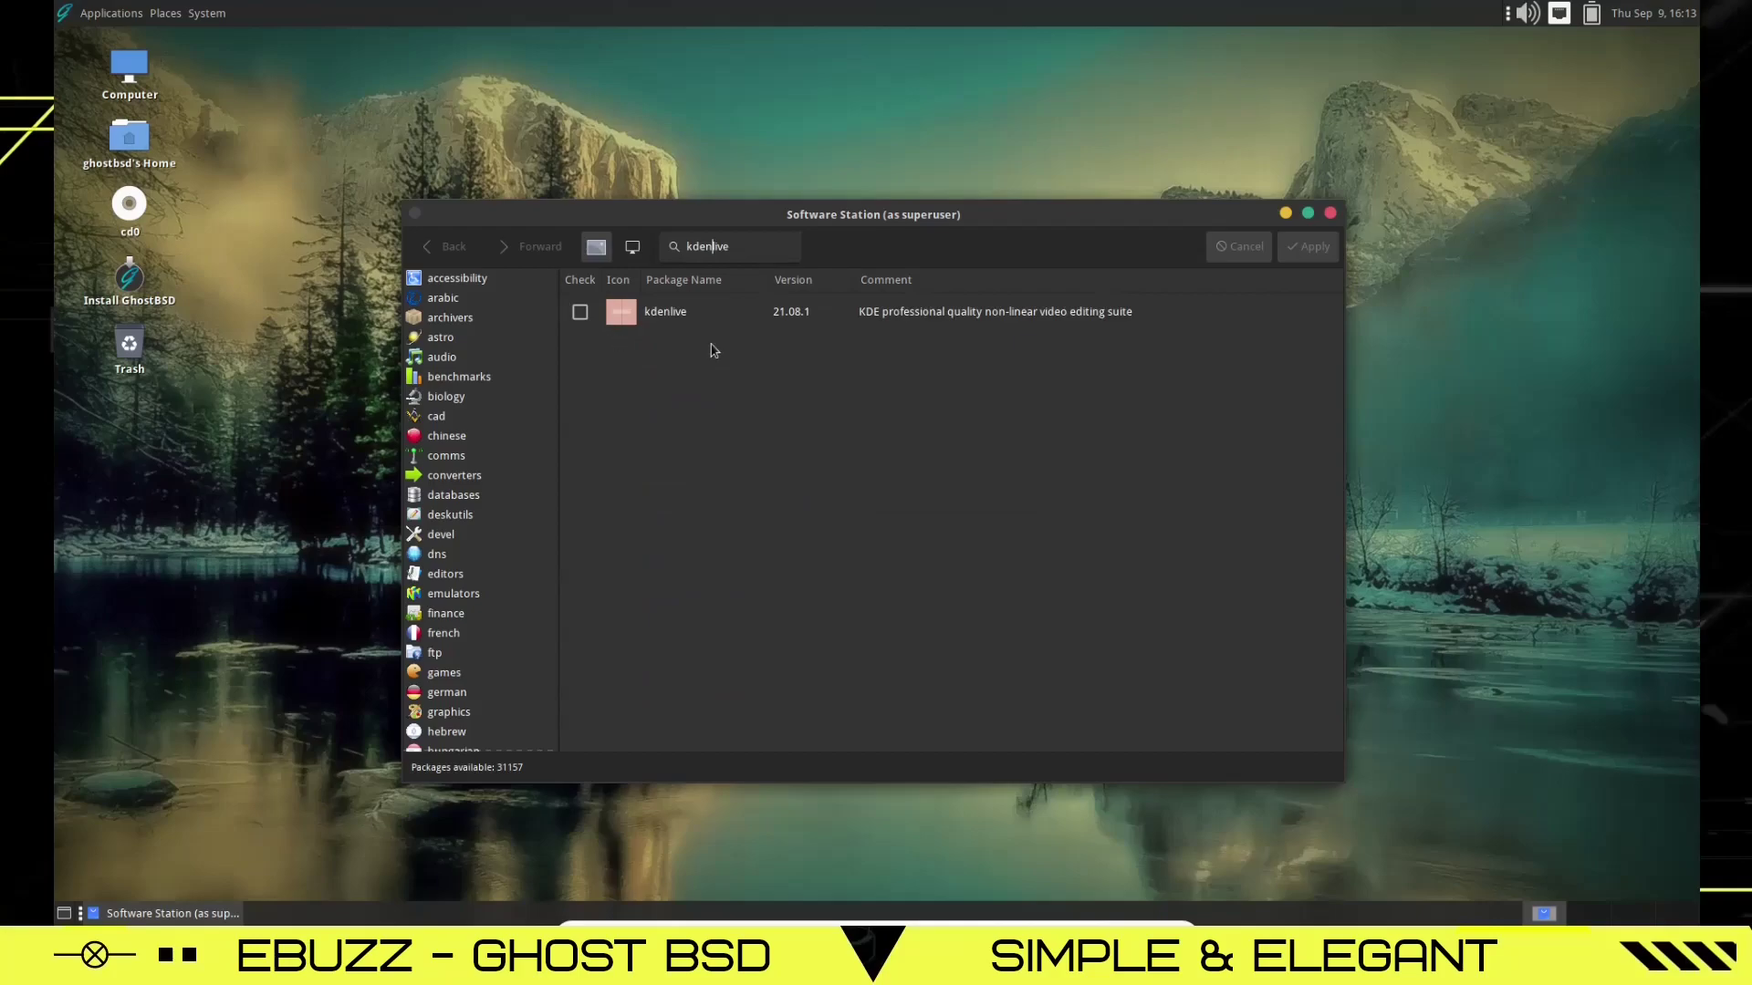
left_click(580, 312)
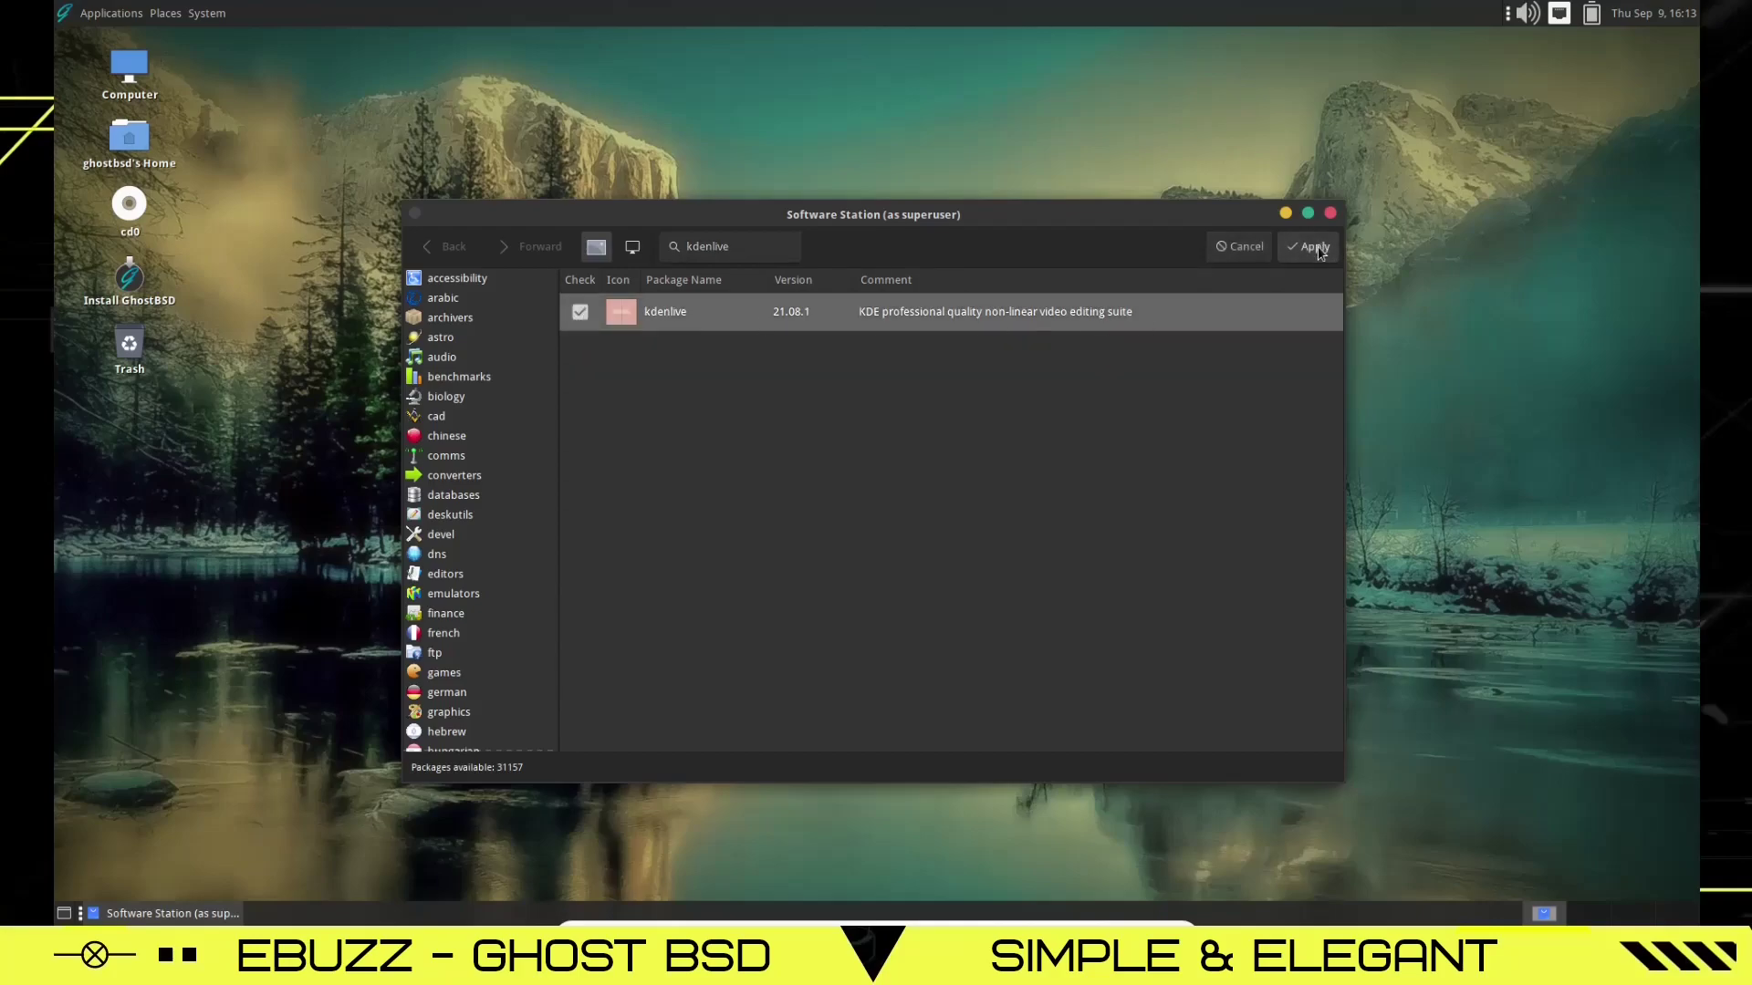
left_click(578, 315)
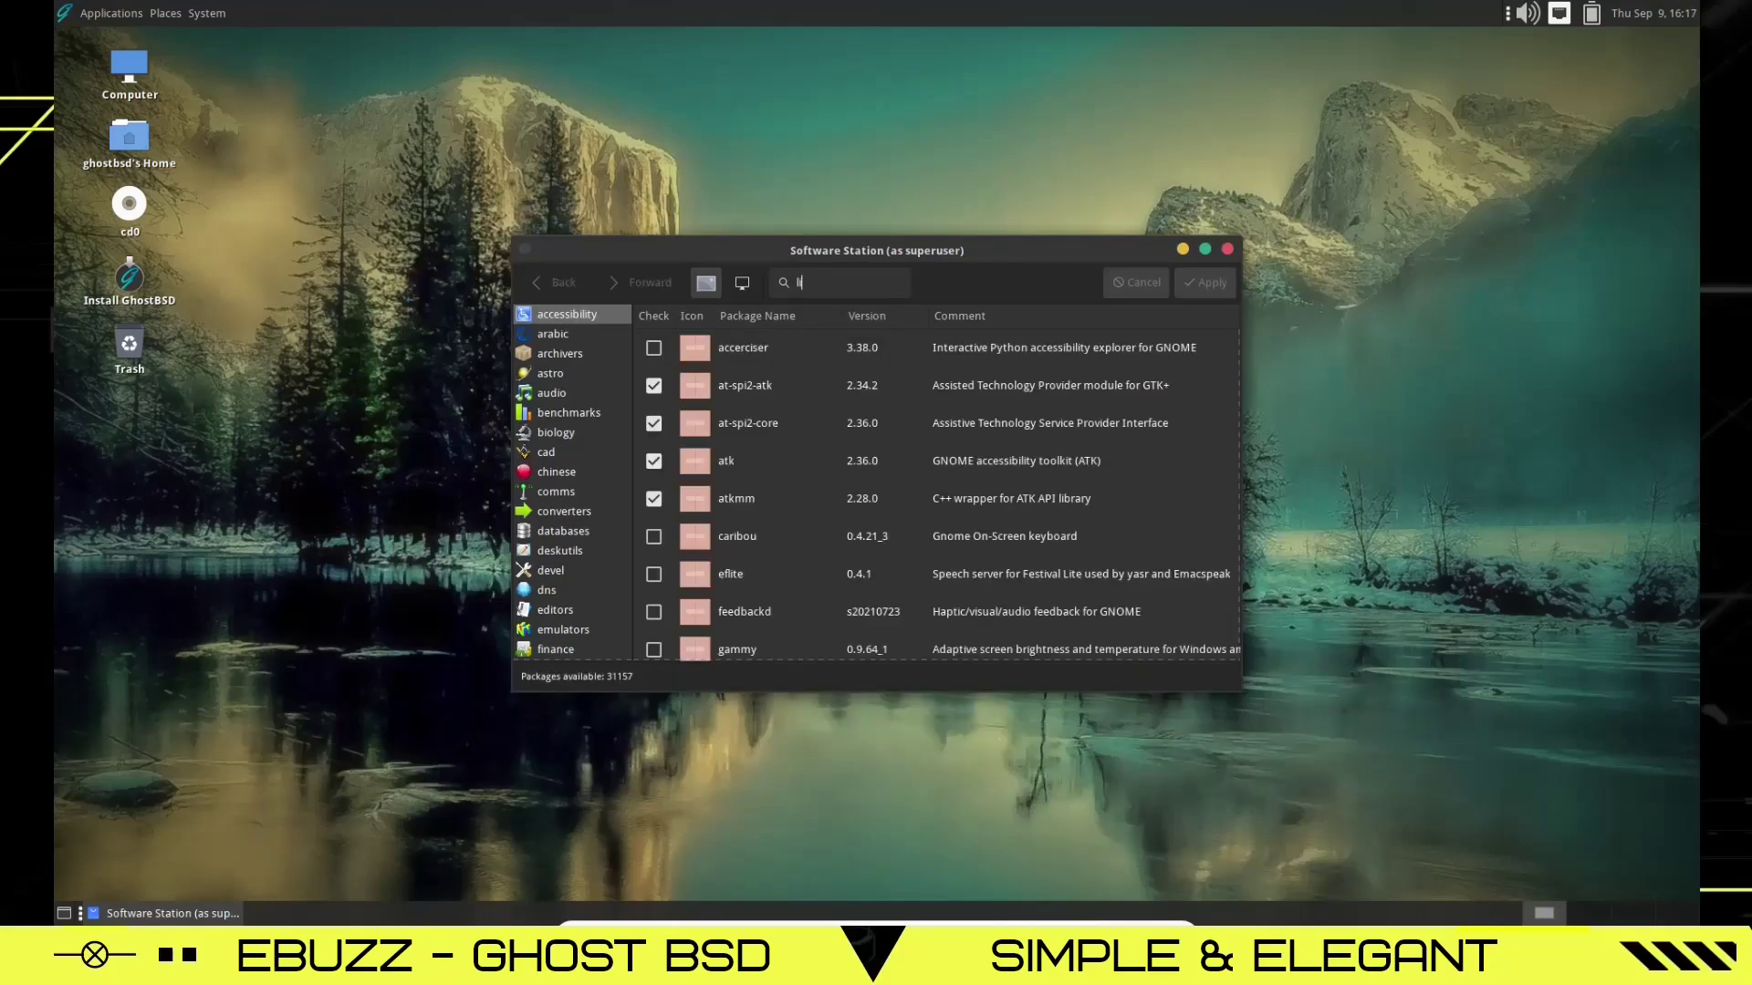
Step: Search for libreoffice, look through its results, then search for gimp
type("ibreoffice")
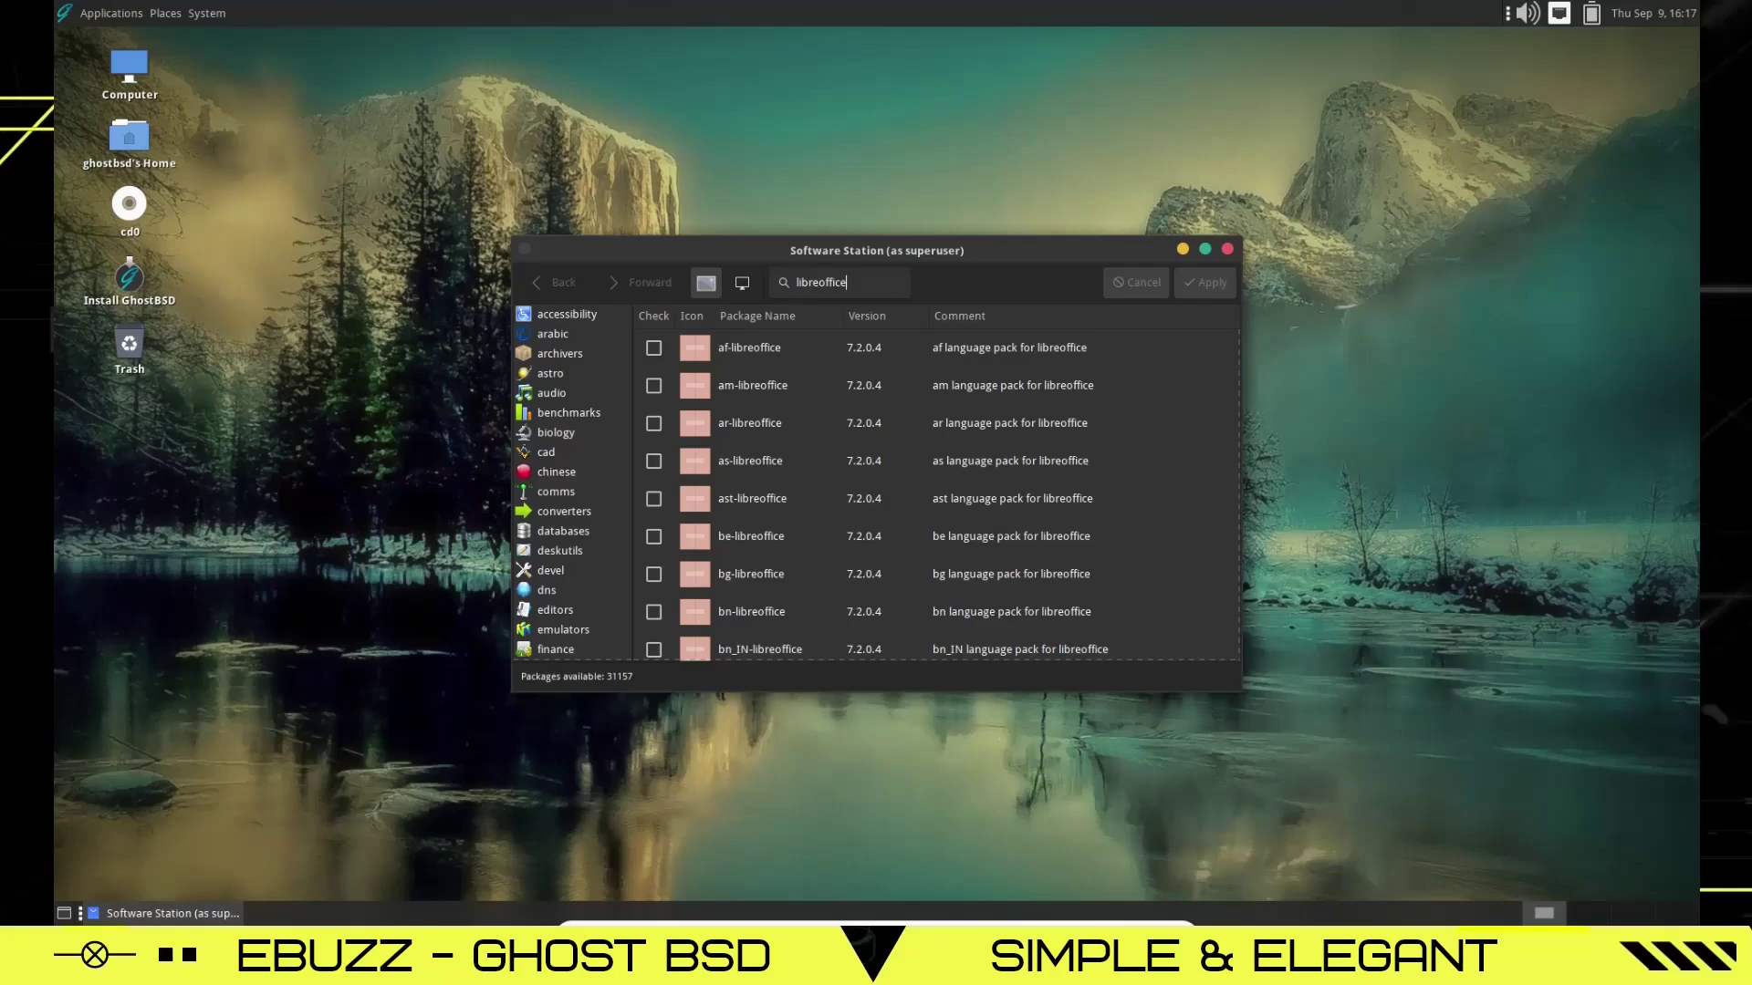
scroll(788, 486, "down", 5)
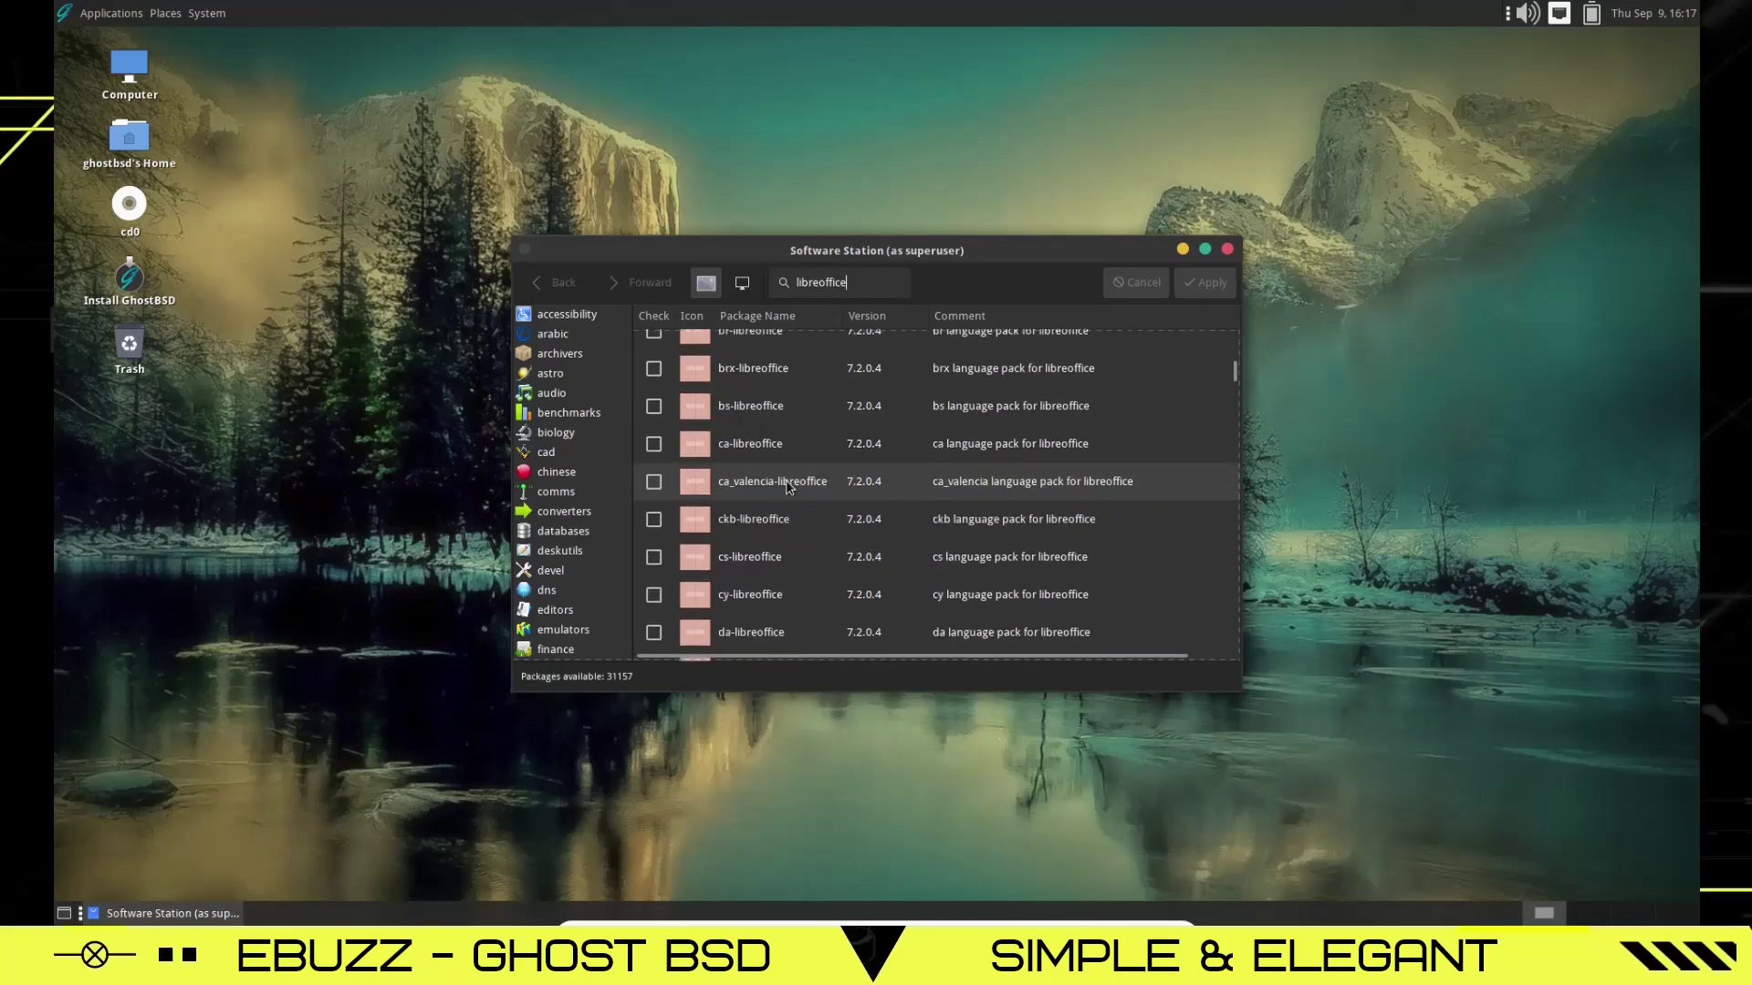
scroll(788, 487, "up", 5)
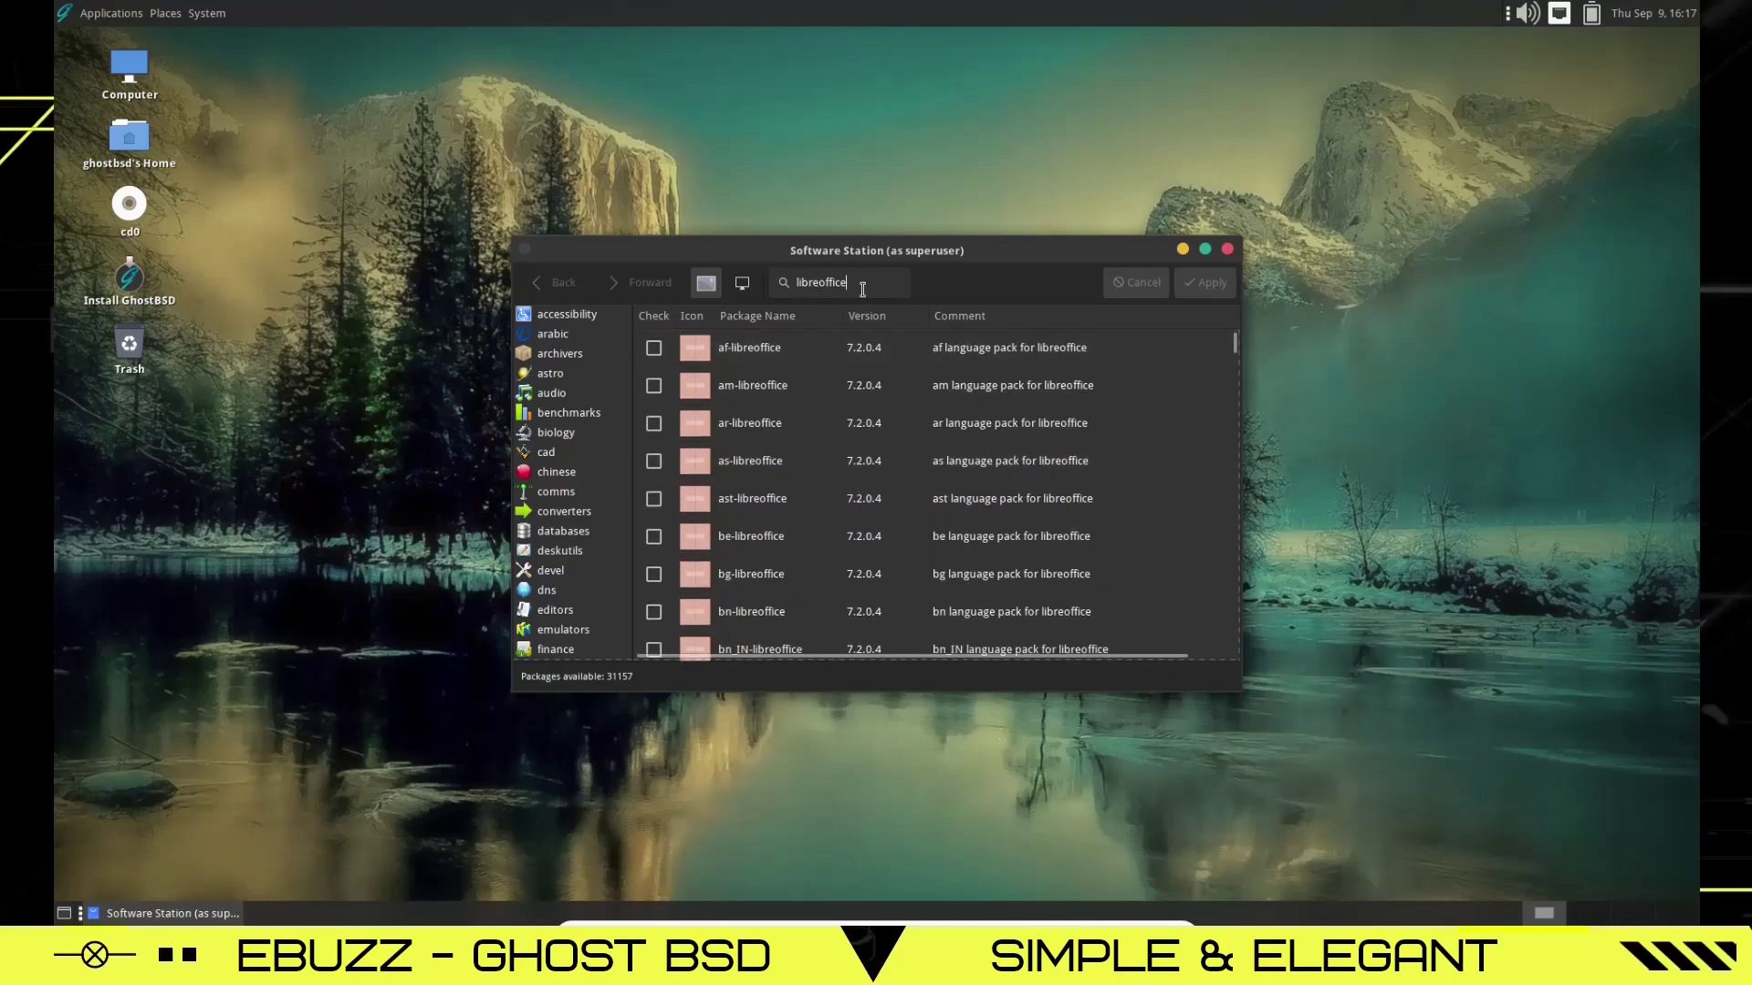
key("BackSpace")
key("BackSpace")
key("BackSpace")
key("BackSpace")
key("BackSpace")
key("BackSpace")
key("BackSpace")
key("BackSpace")
key("BackSpace")
key("BackSpace")
key("BackSpace")
type("gimp")
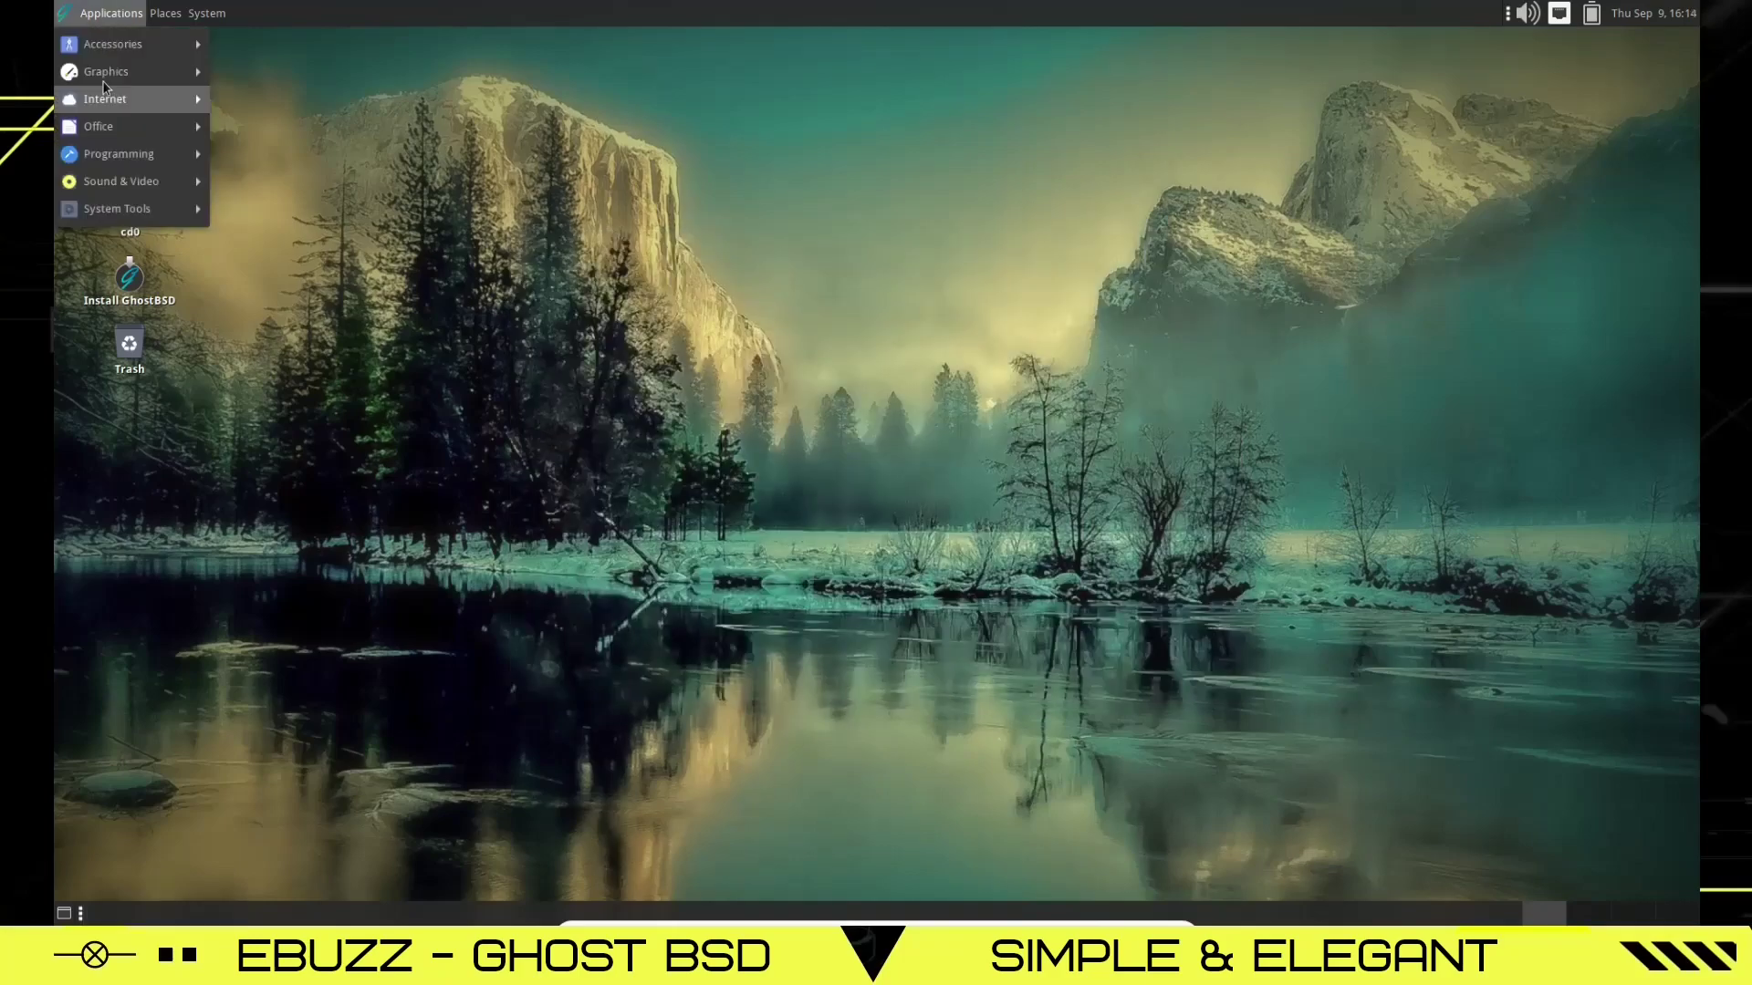
Step: Launch Firefox, close the Privacy Notice tab, and enter then leave Customize Firefox
mouse_move(103, 81)
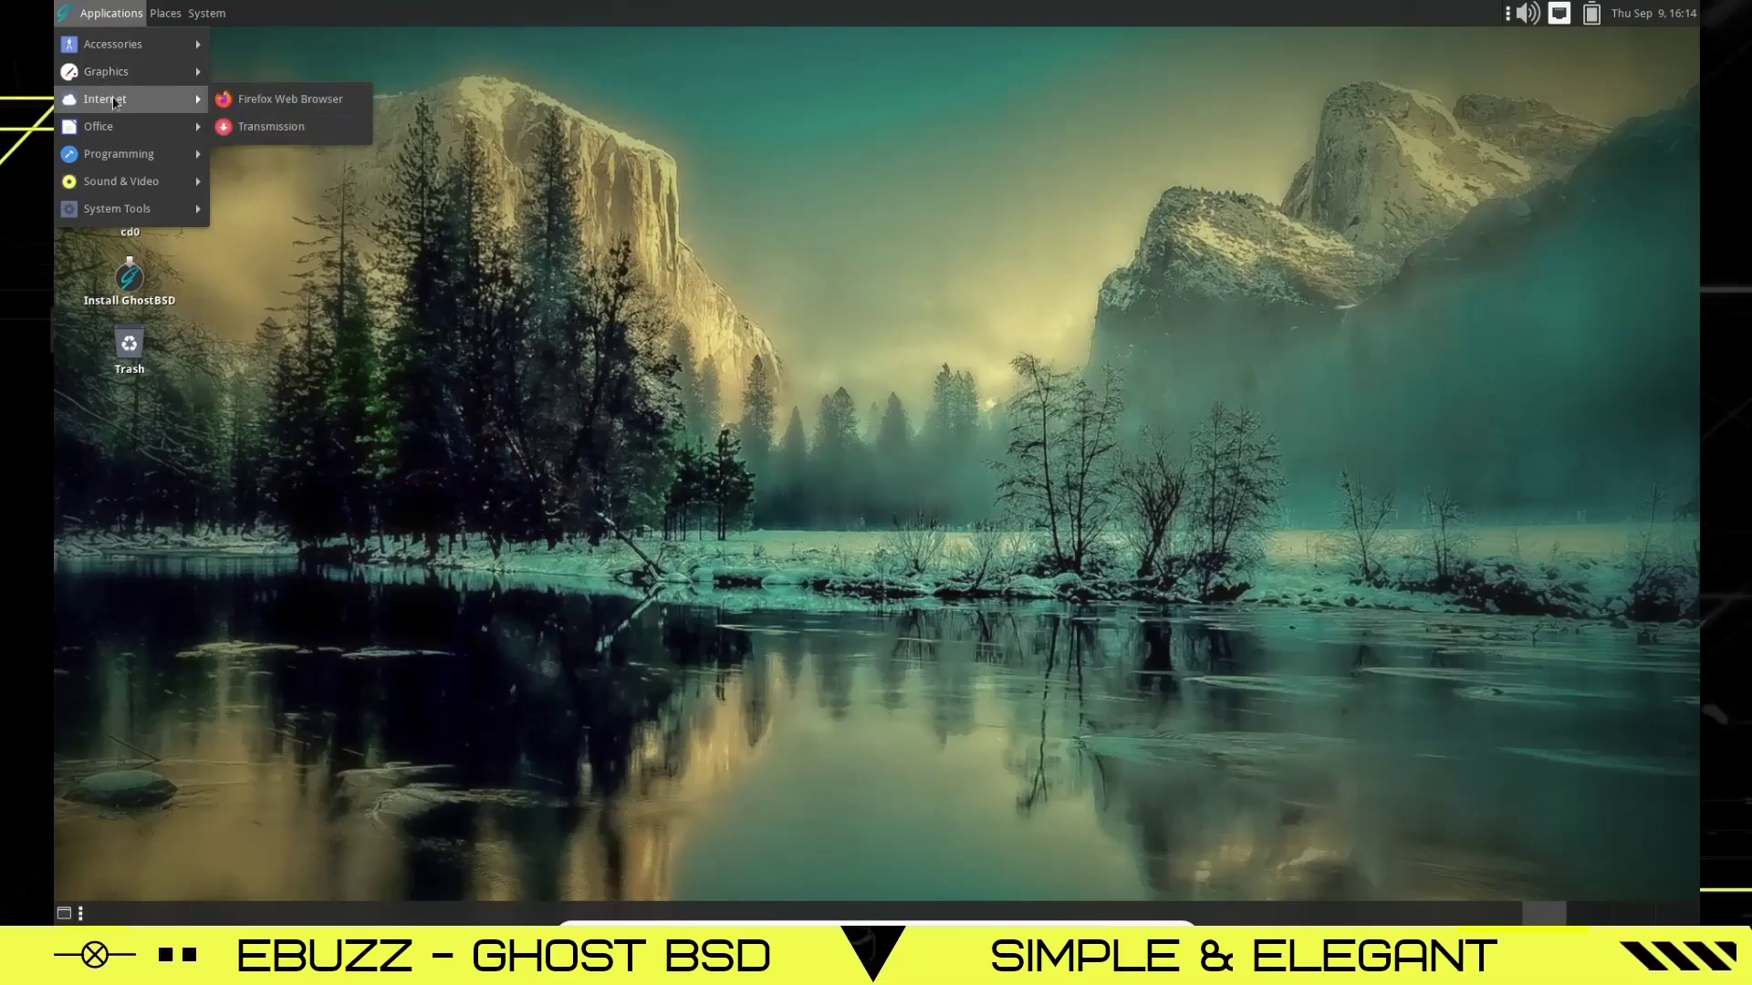
left_click(279, 99)
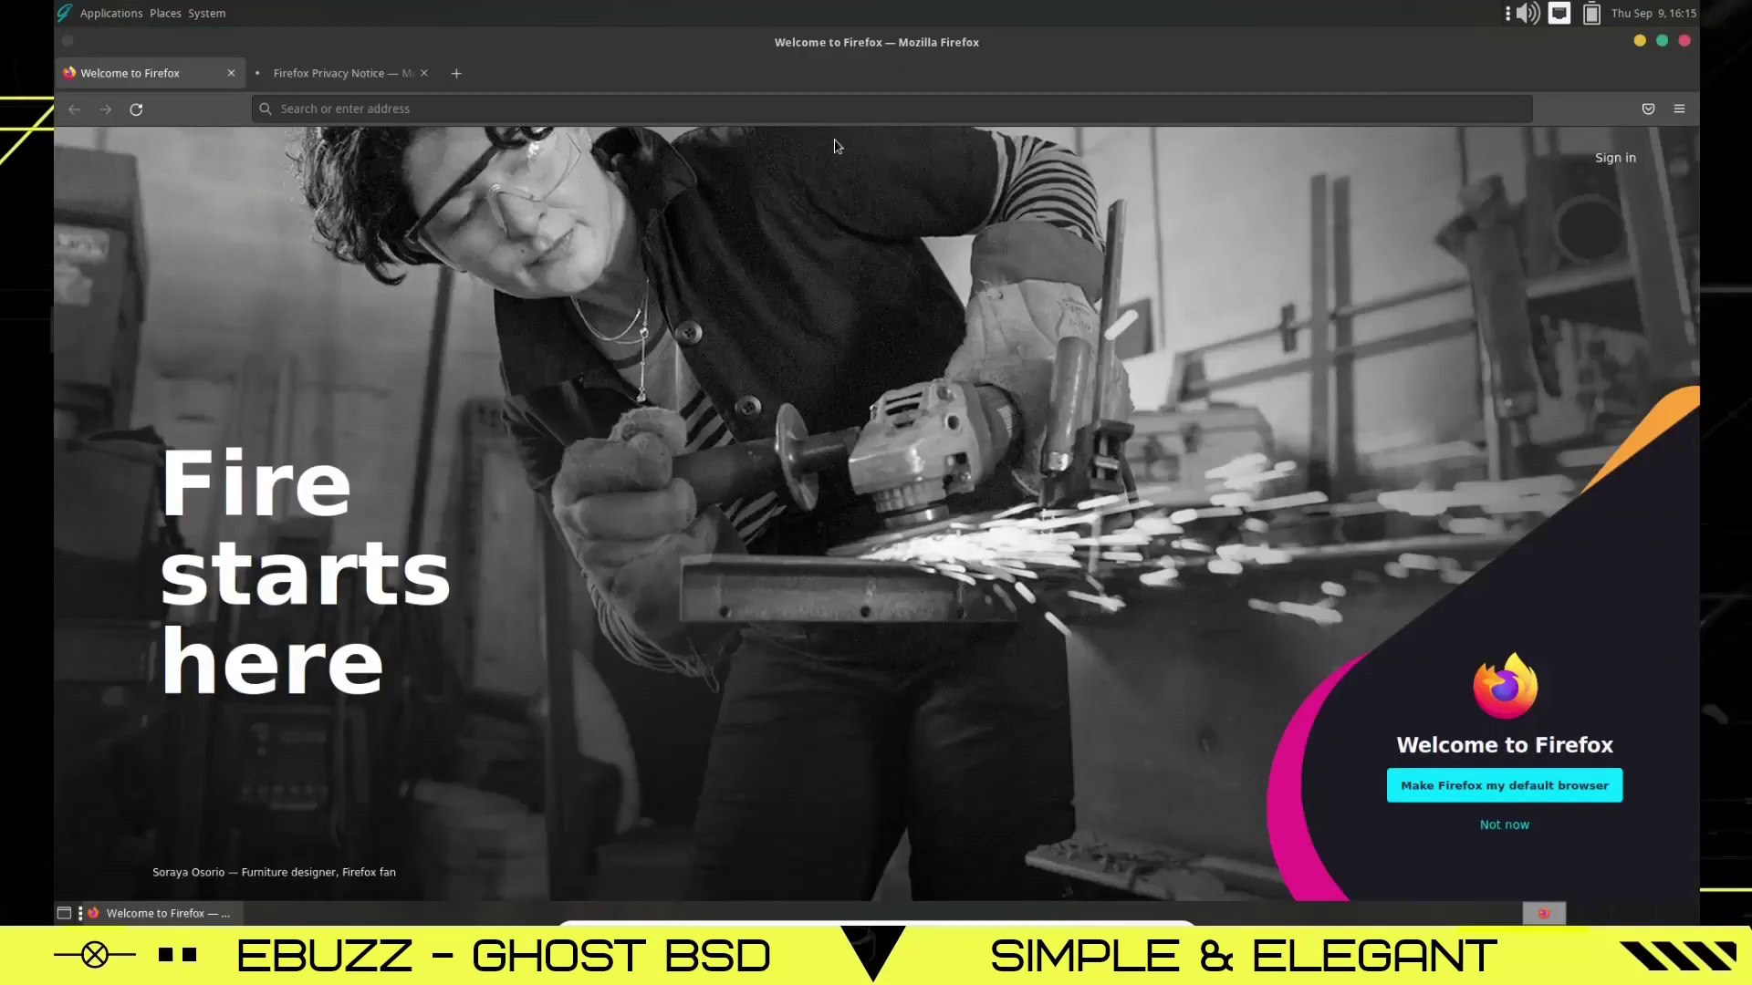
left_click(423, 73)
left_click(1678, 110)
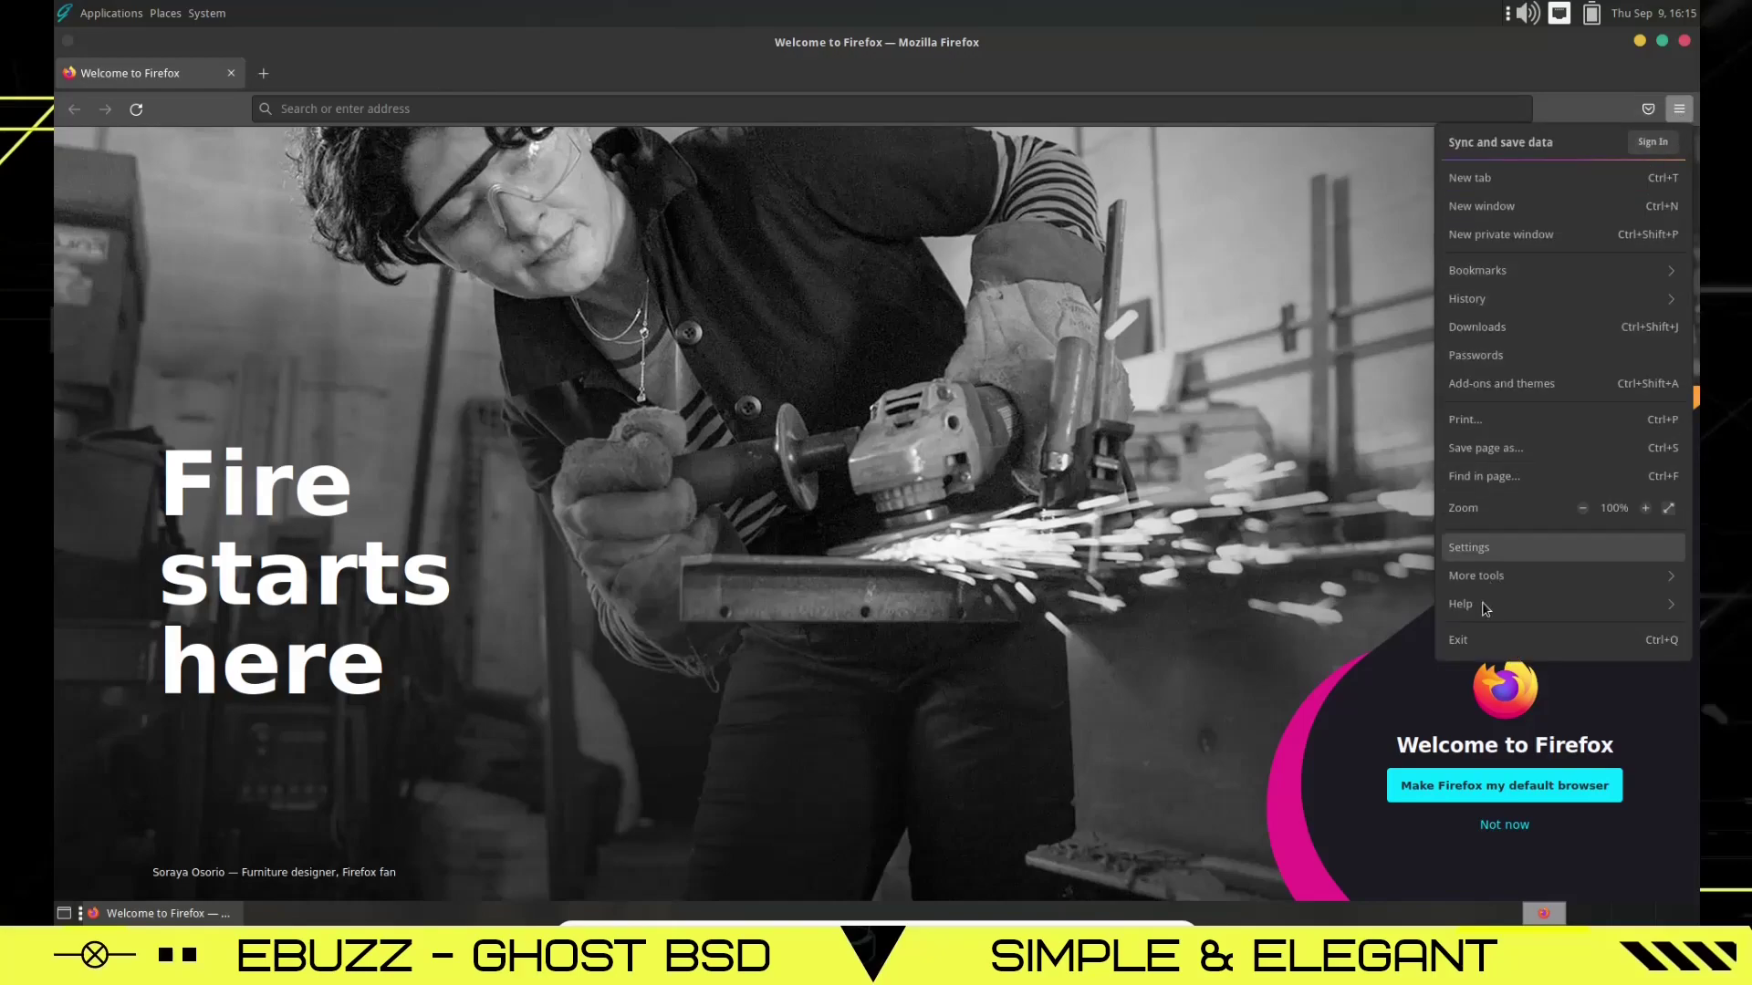
left_click(1508, 568)
left_click(1499, 183)
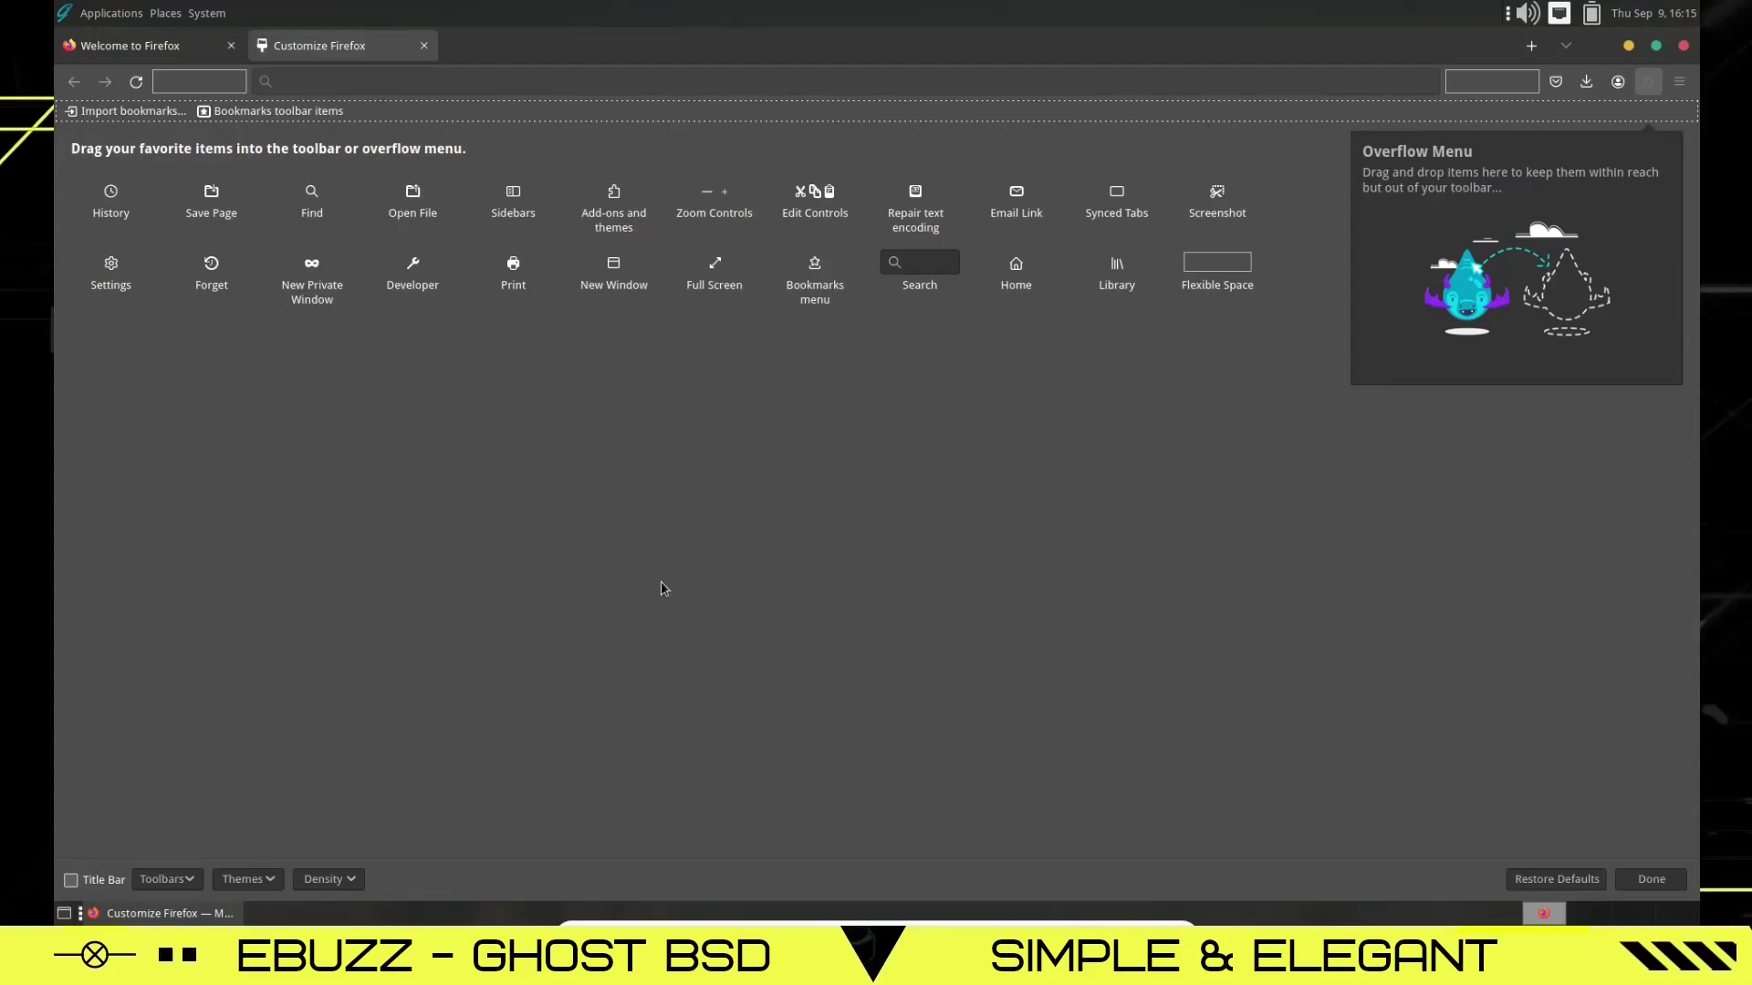
left_click(423, 45)
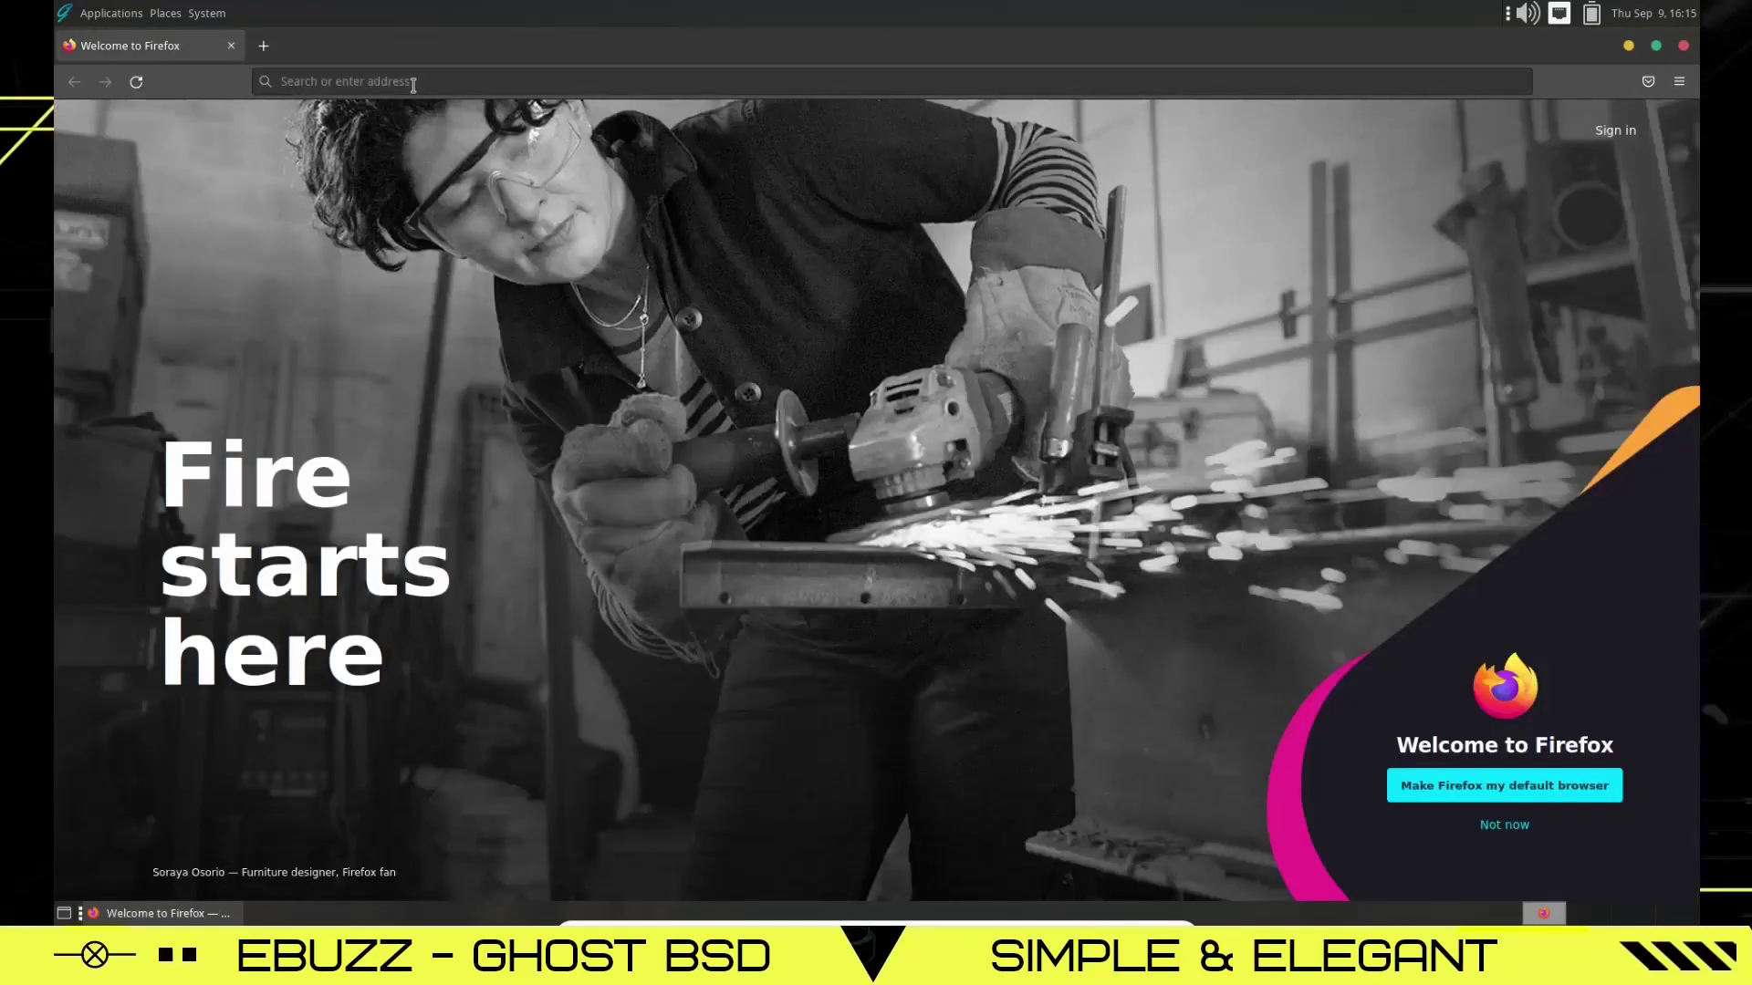
Step: Open ghostbsd.org via 'ghos', scroll to partners and sponsors, then go back to Google results
left_click(388, 82)
type("ghos")
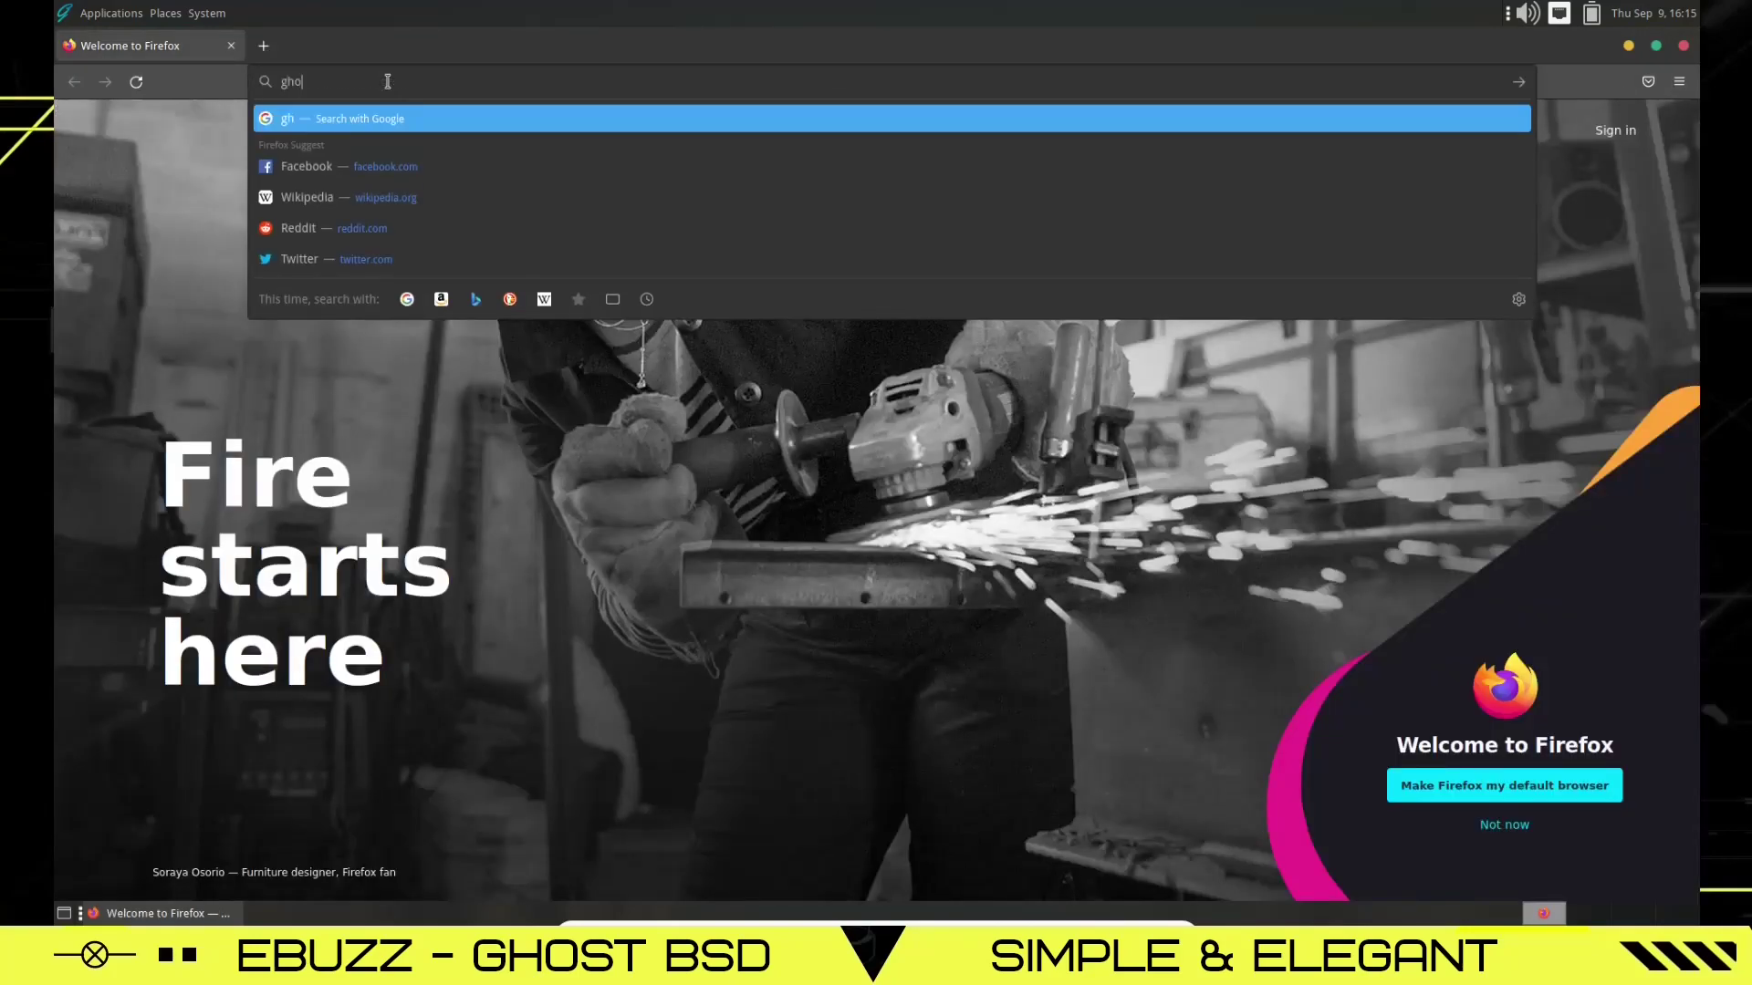
key("Return")
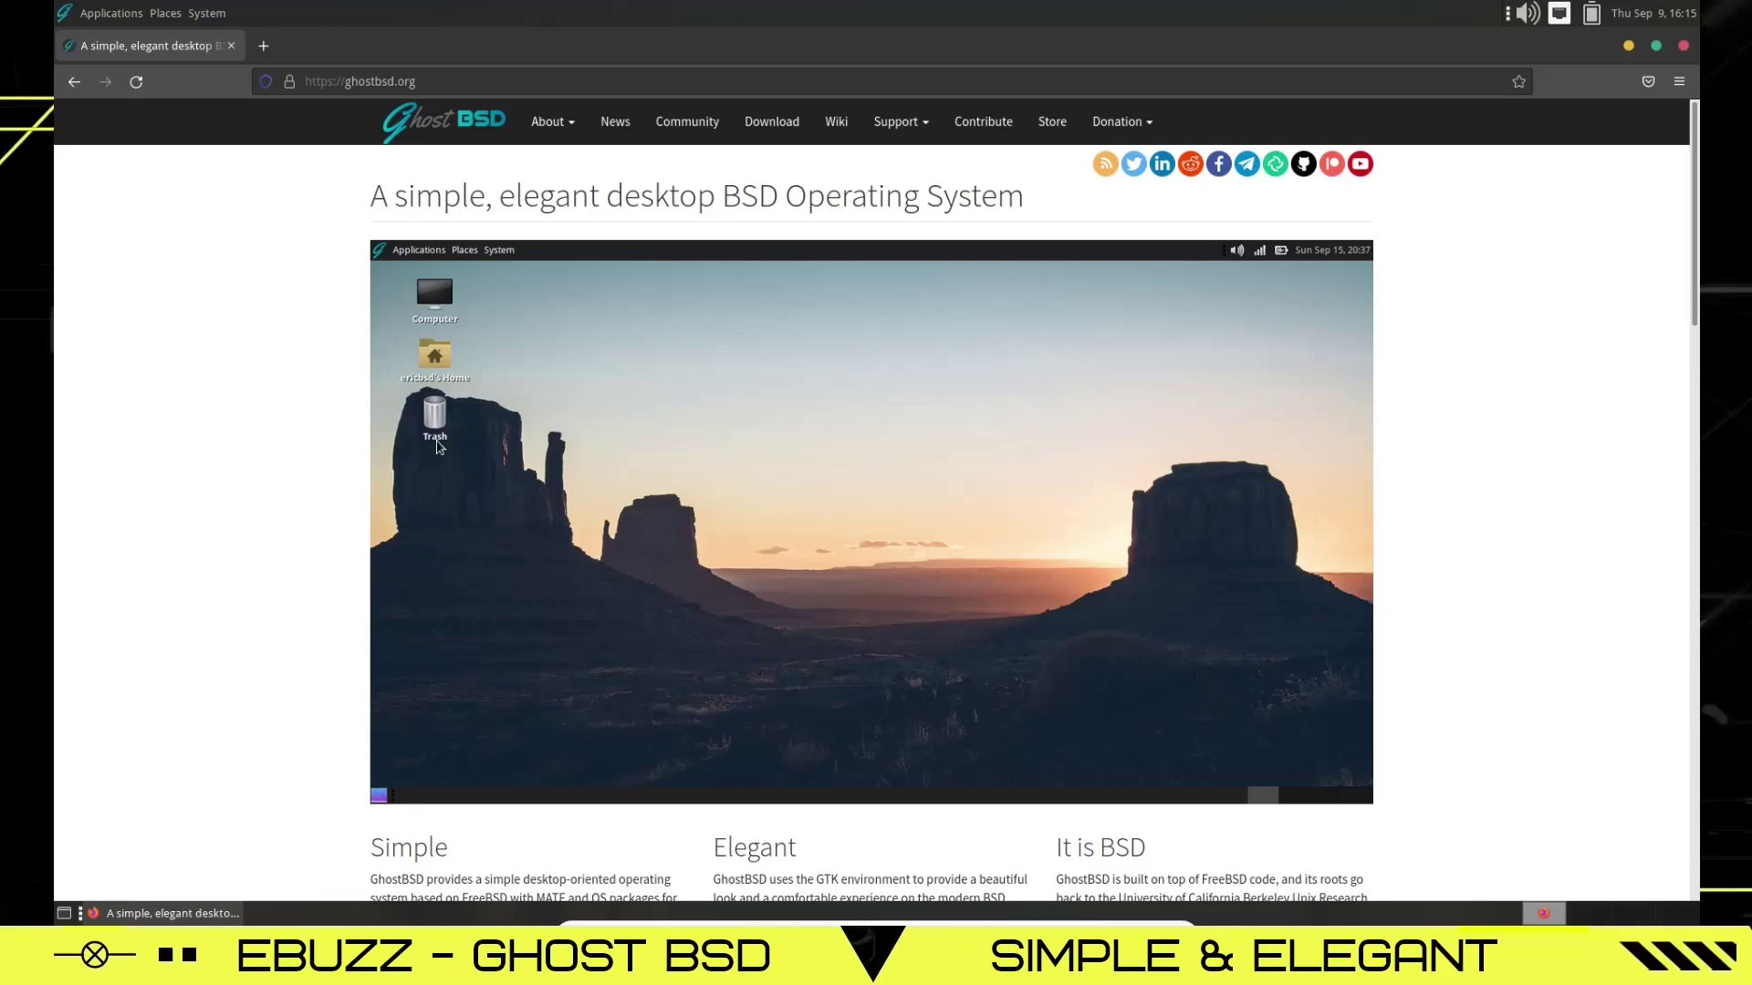
scroll(494, 441, "down", 5)
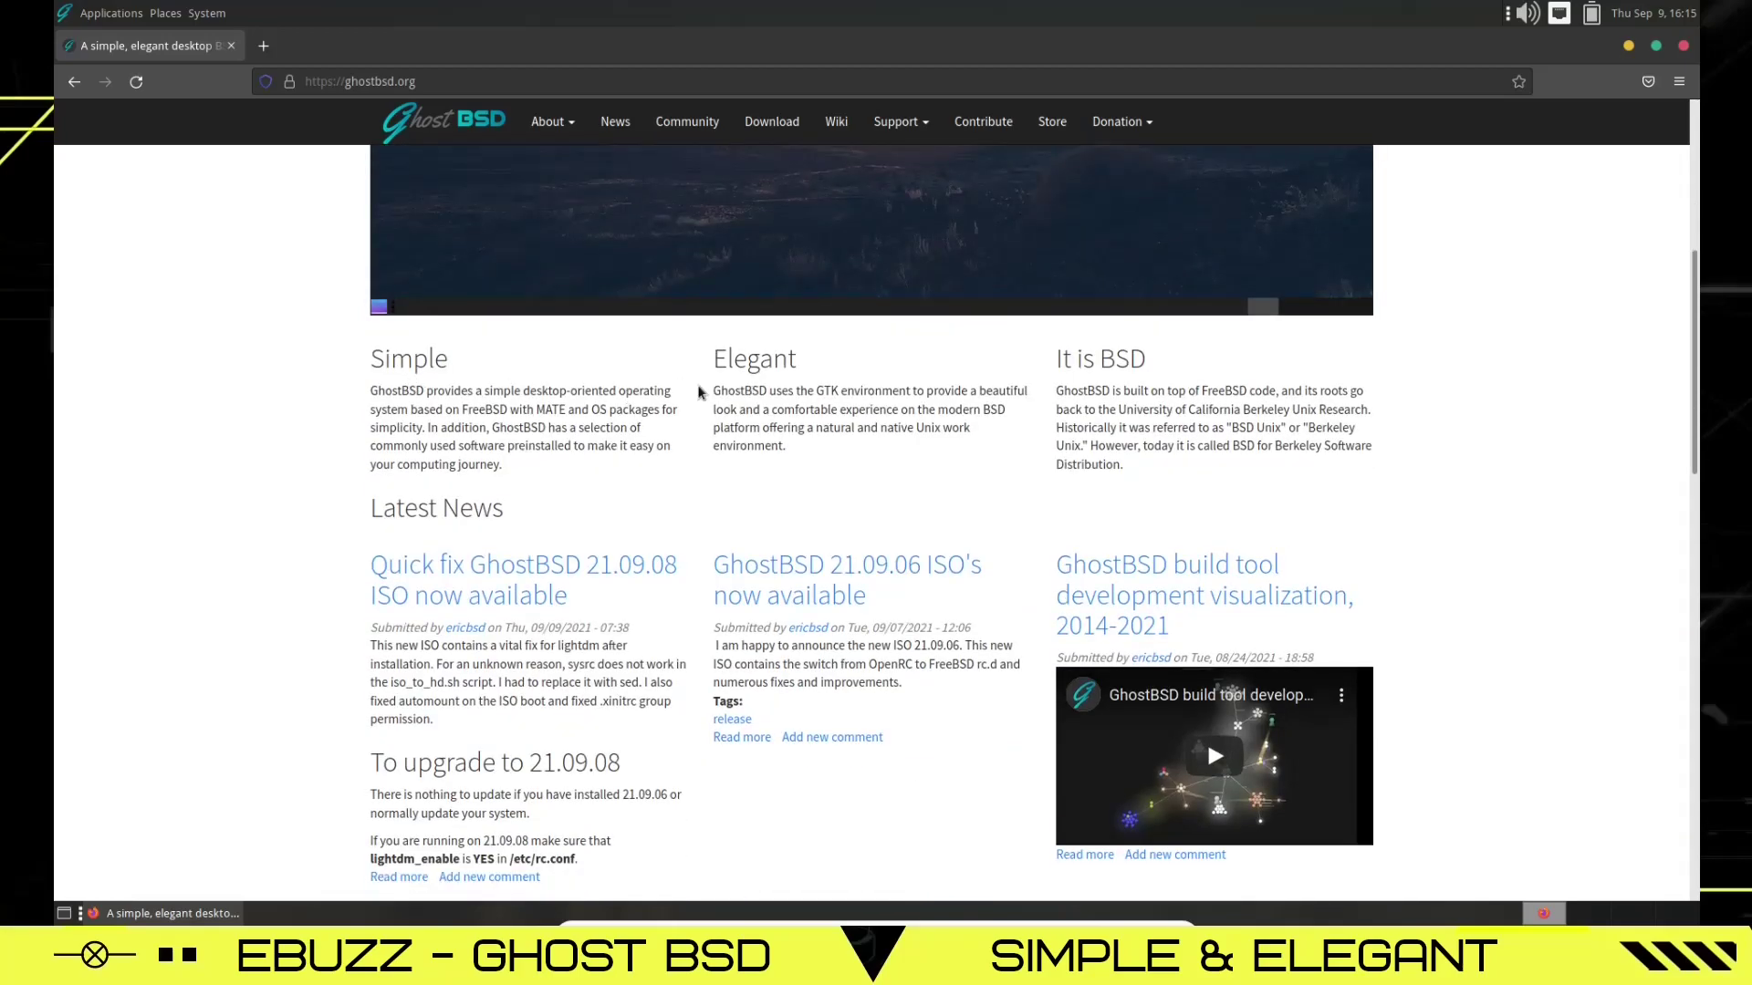
scroll(486, 502, "down", 2)
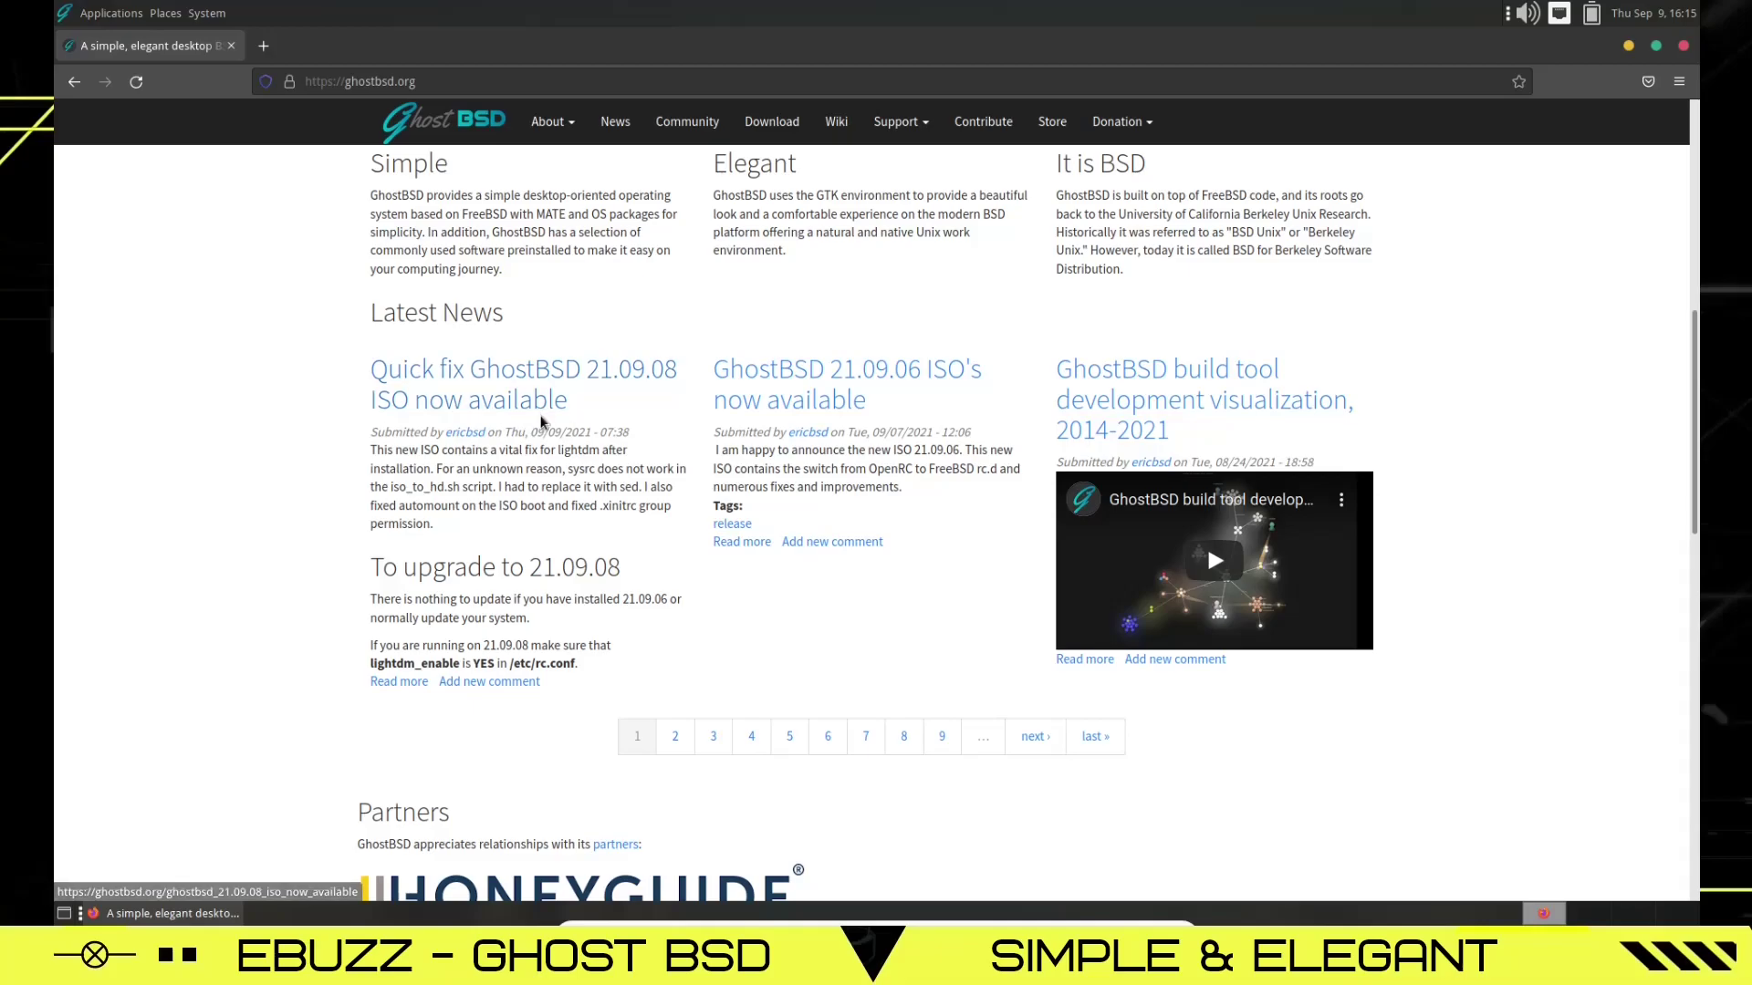
scroll(669, 464, "down", 3)
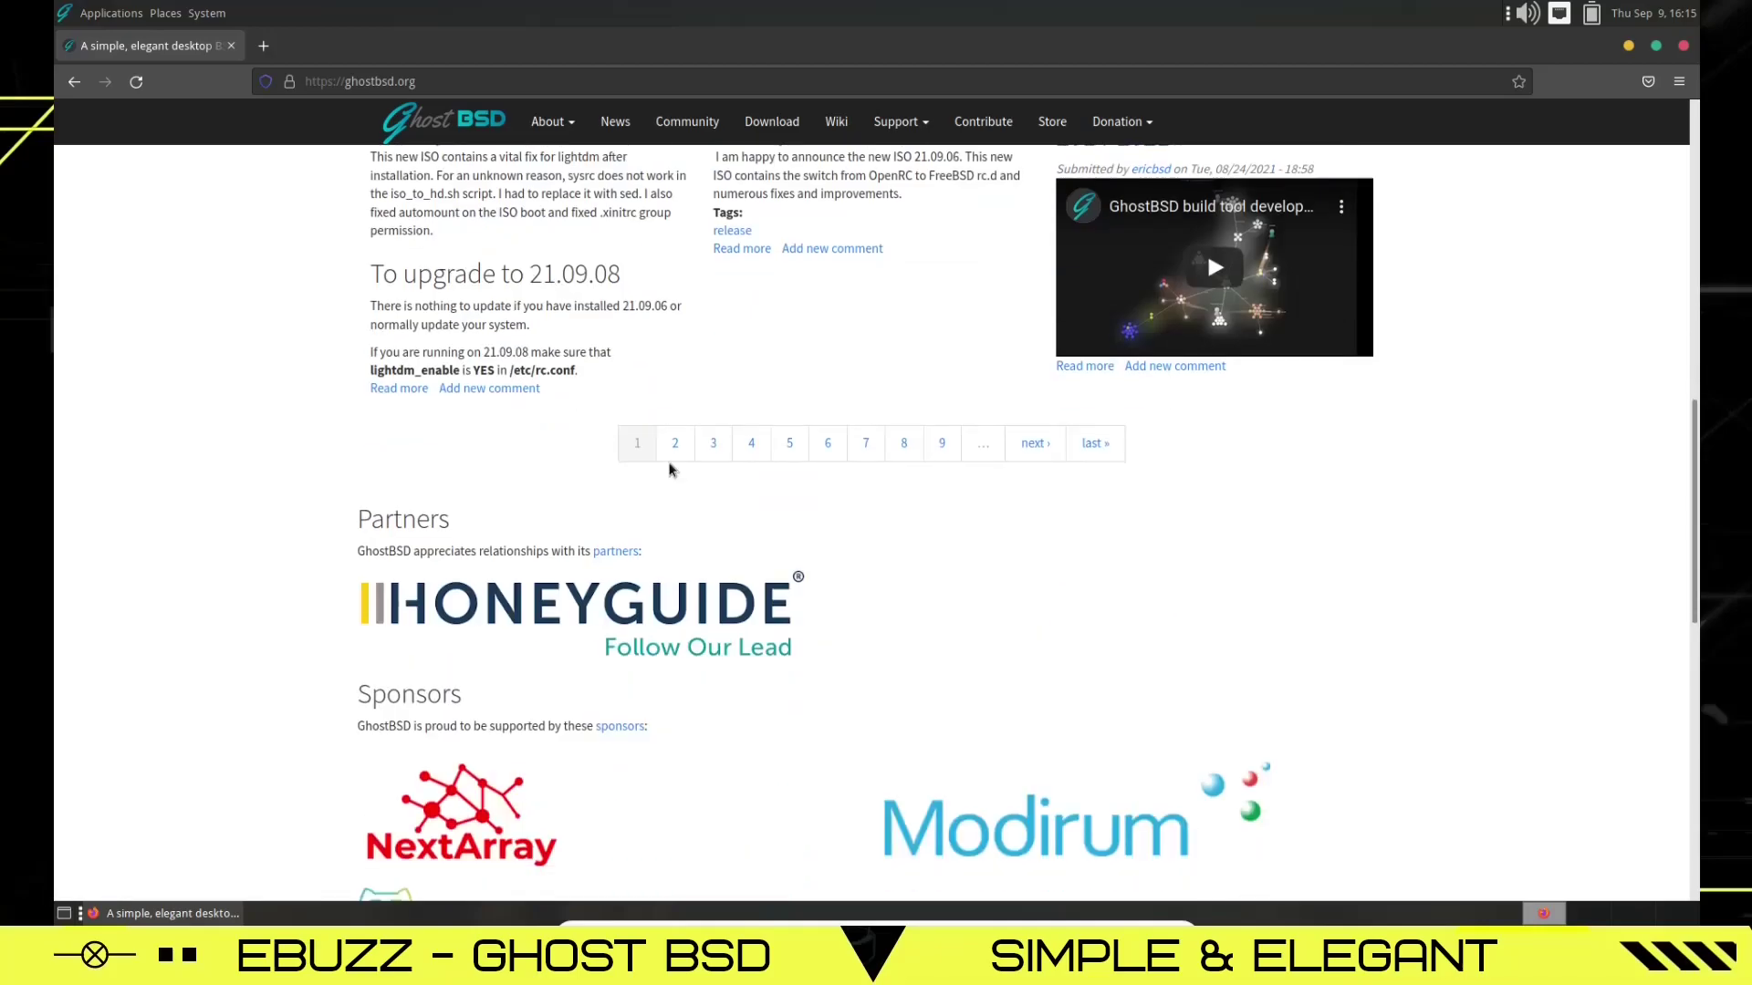
key("alt+Left")
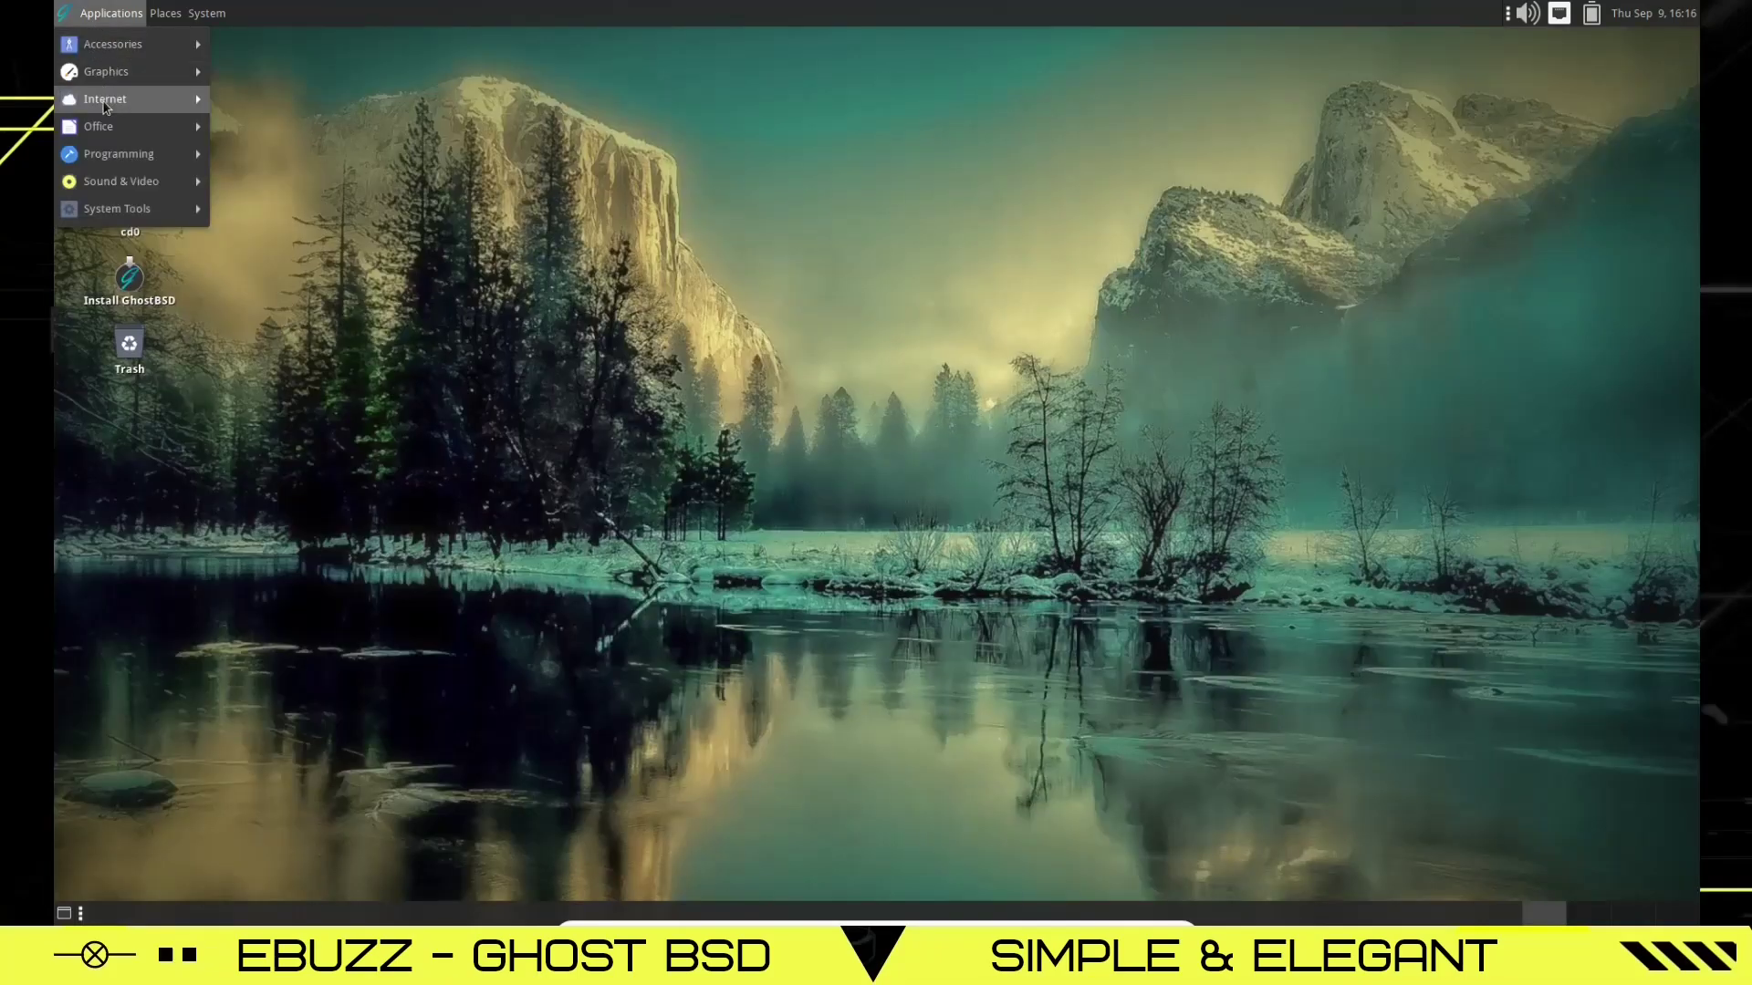
Step: Launch Caja on home, enlarge its window with 150% icons, then browse Pictures and Desktop
mouse_move(103, 131)
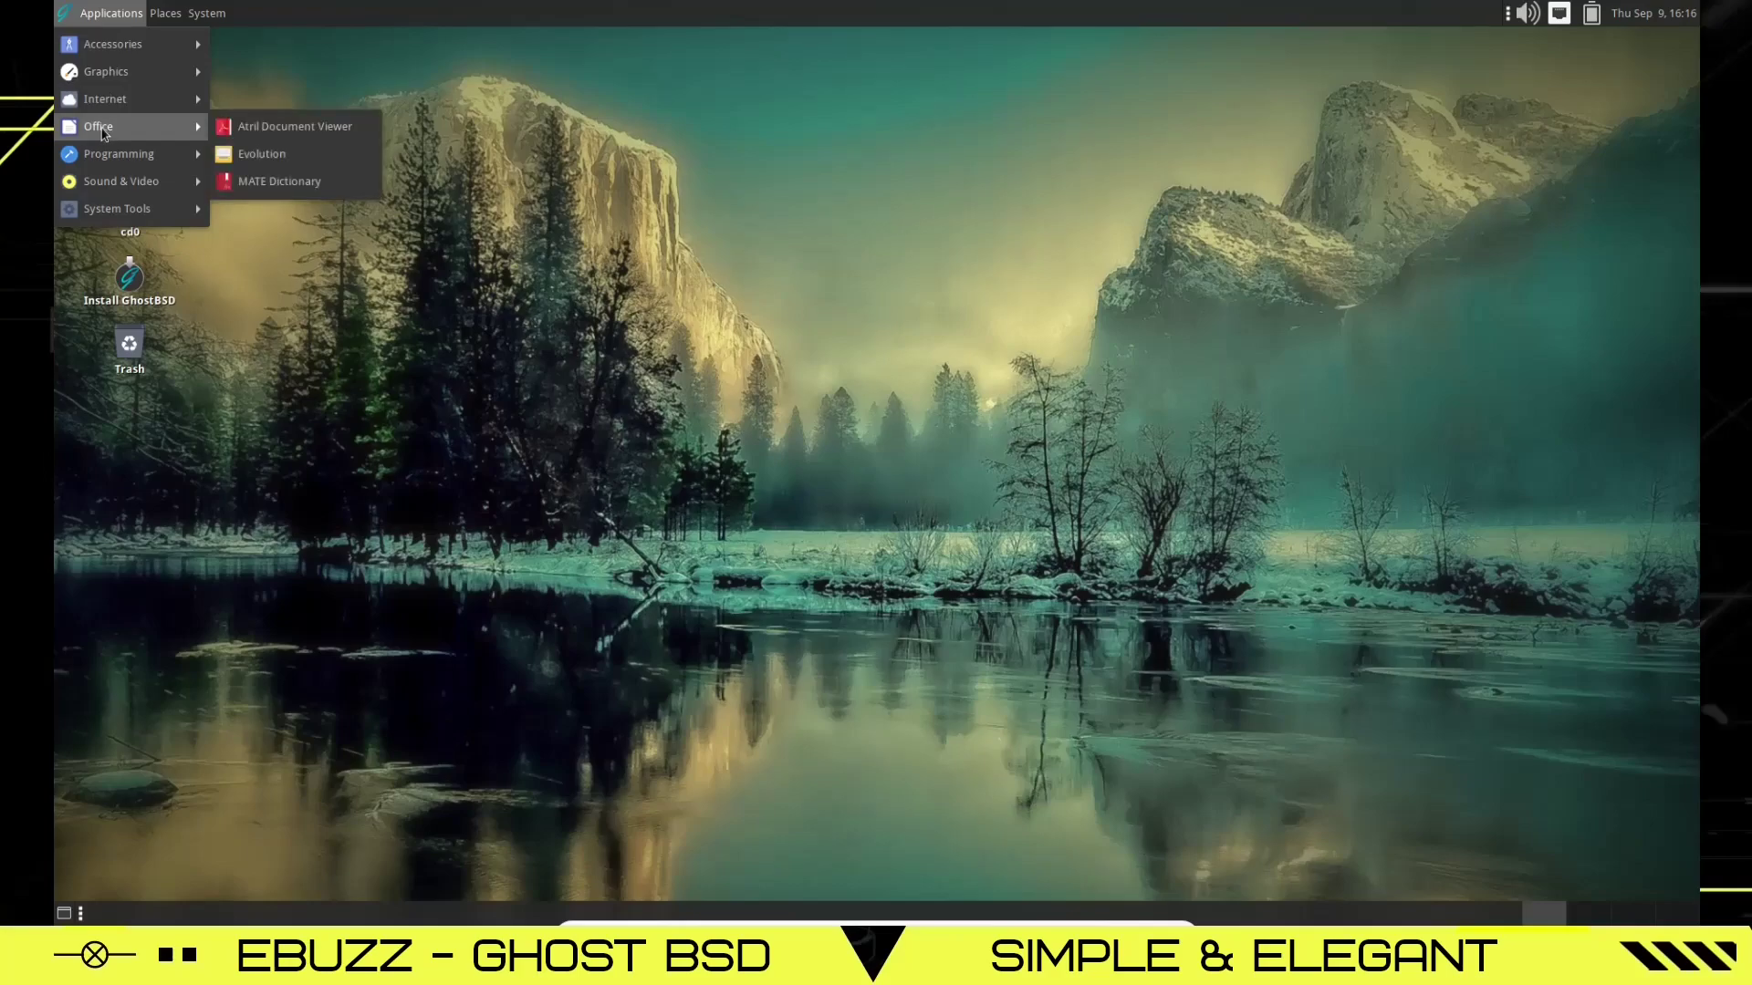
mouse_move(104, 165)
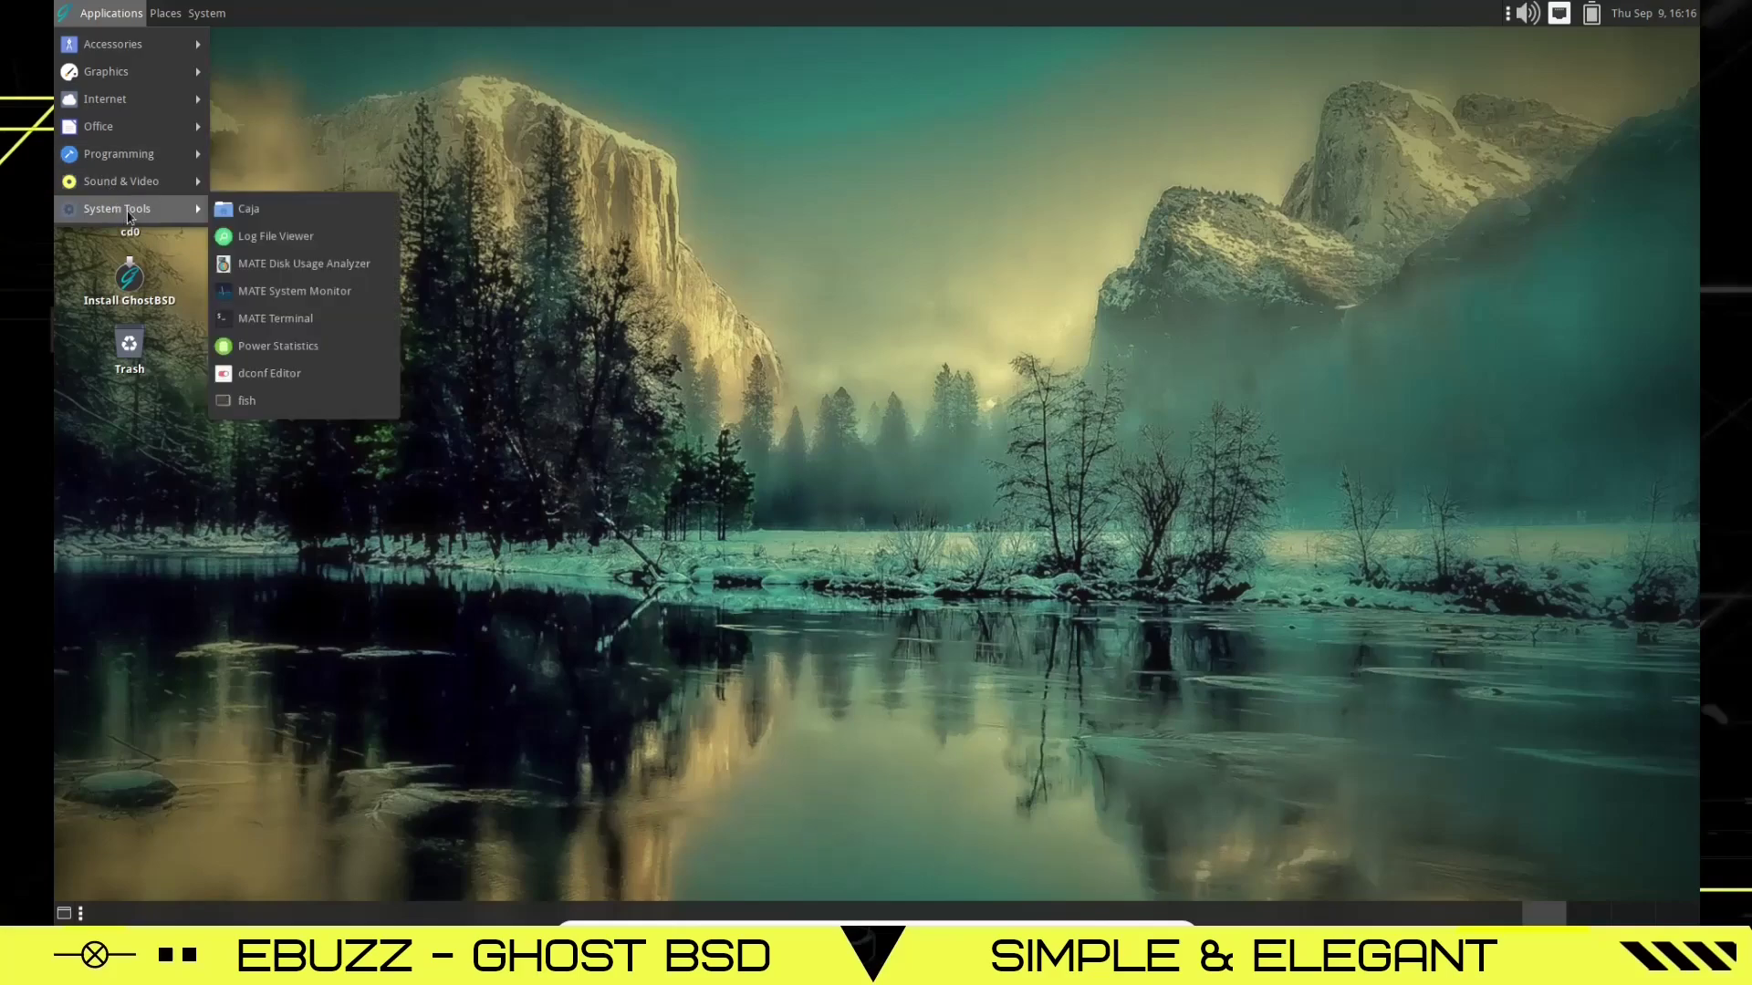
left_click(248, 209)
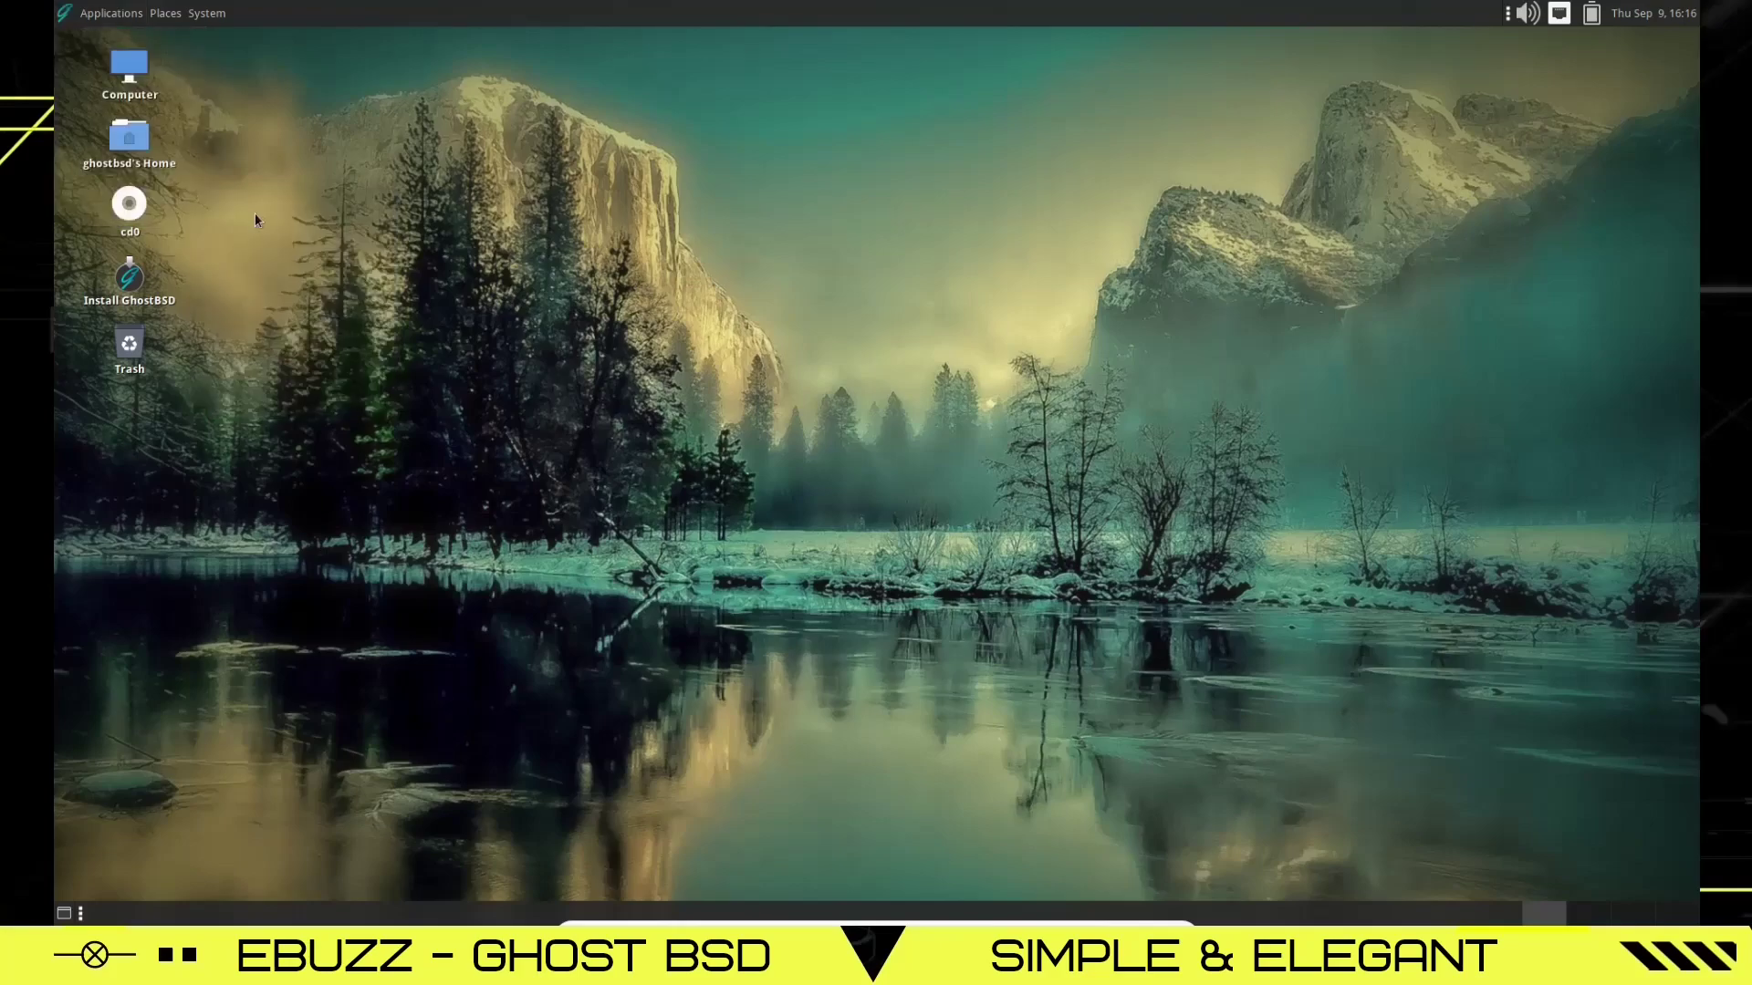
left_click_drag(999, 230, 880, 147)
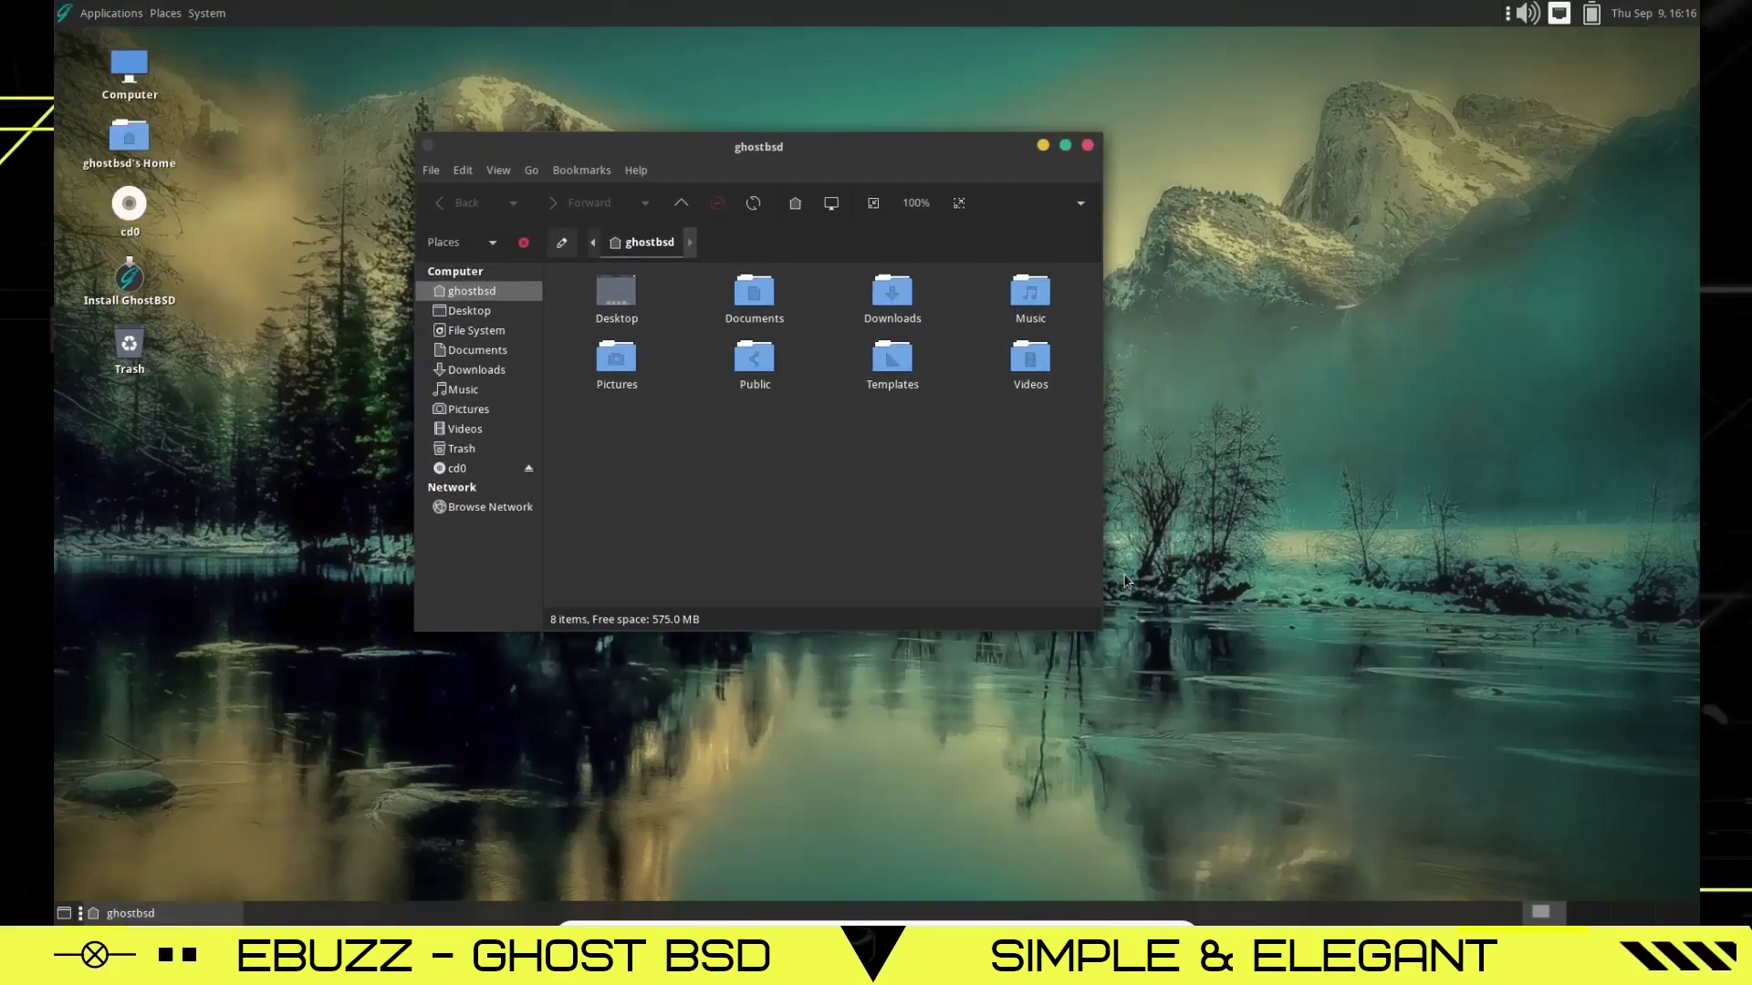
left_click(959, 203)
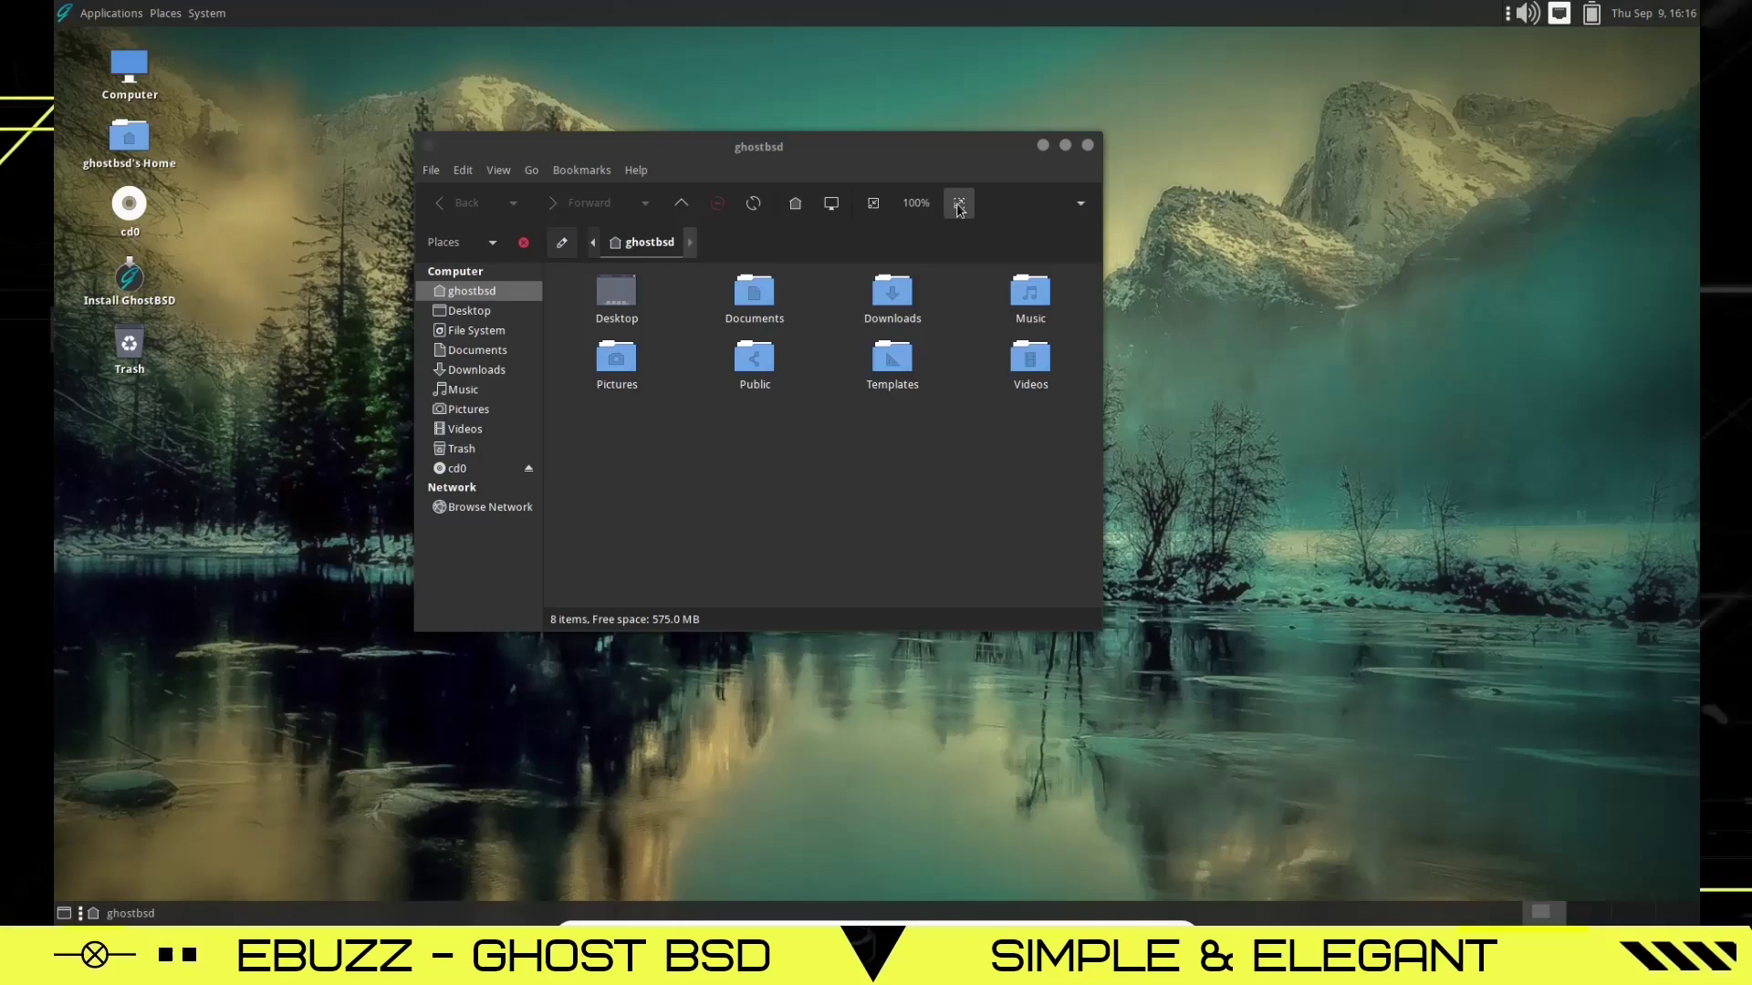
left_click_drag(1101, 630, 1310, 752)
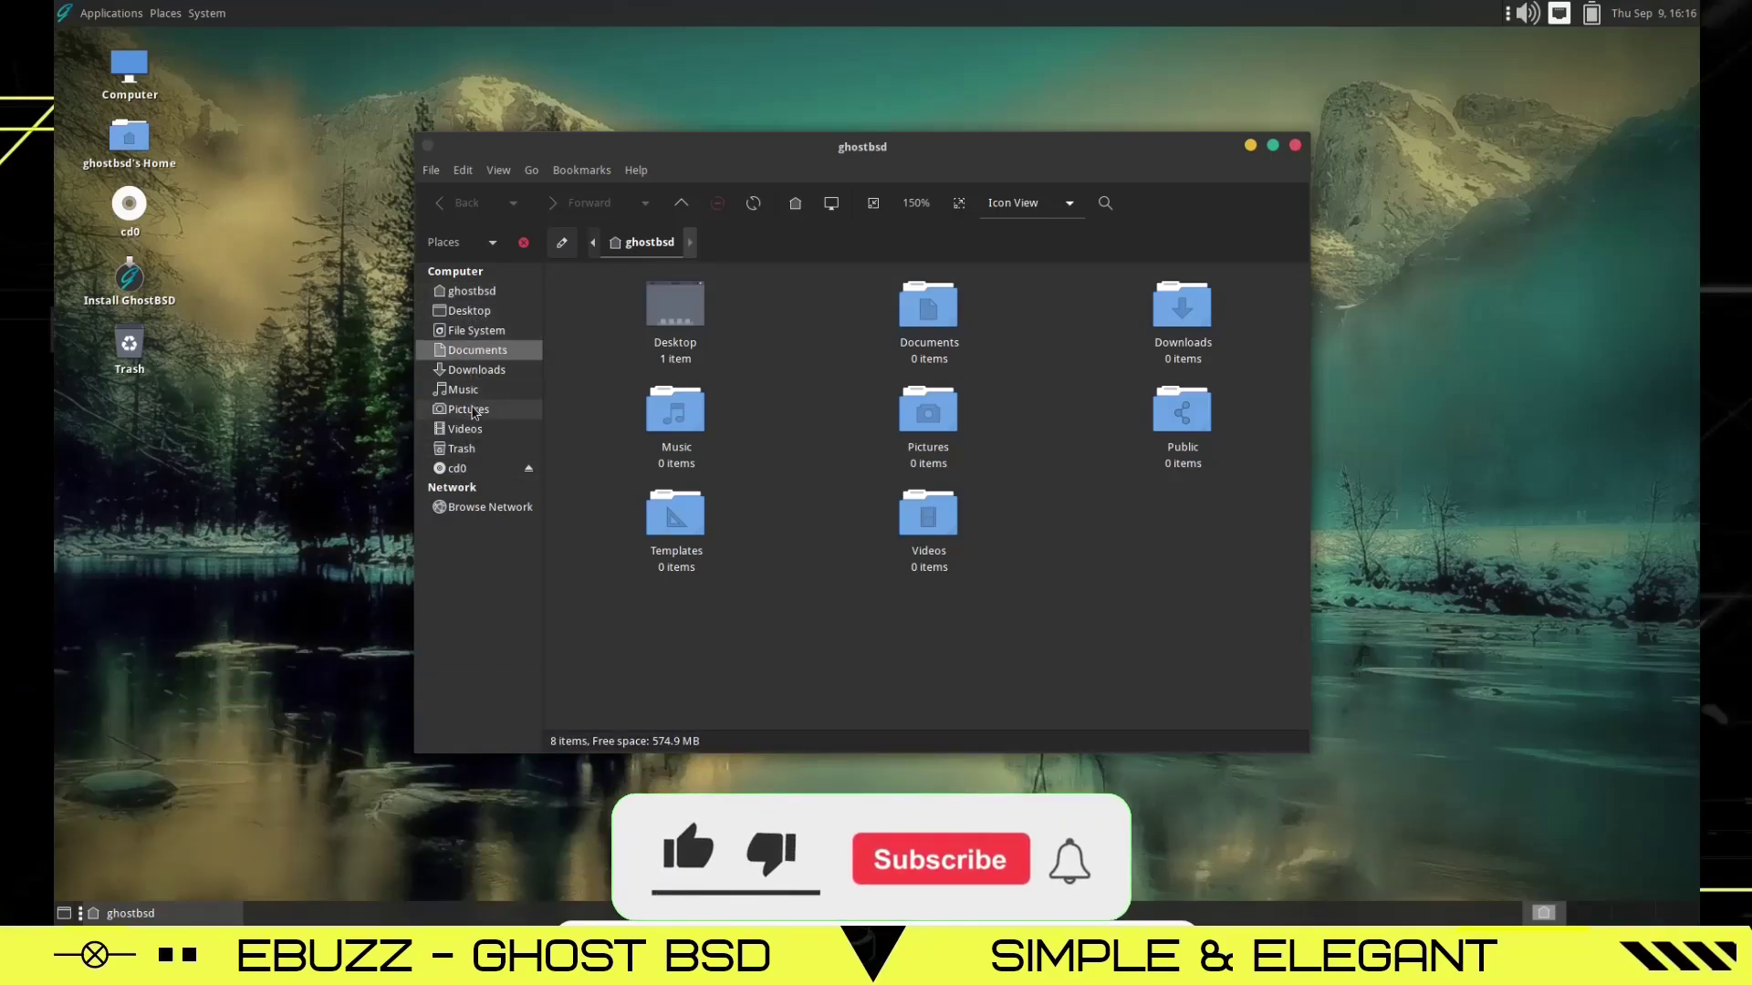
left_click(468, 409)
left_click(469, 310)
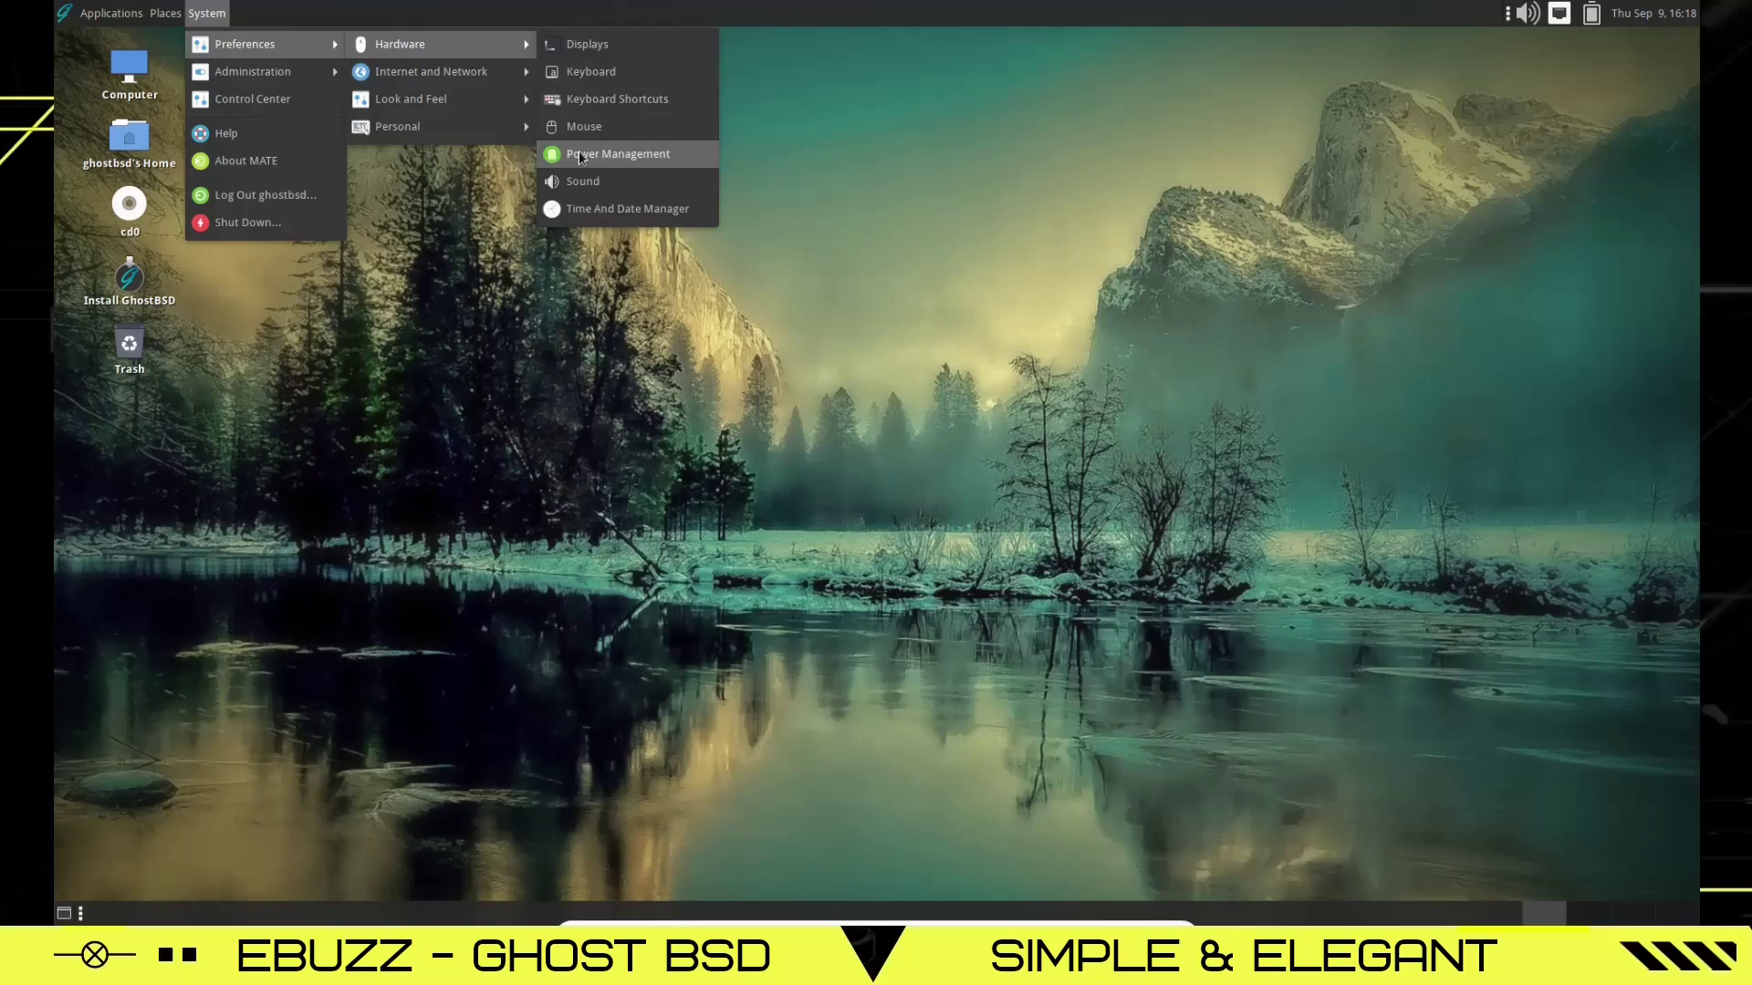
left_click(282, 108)
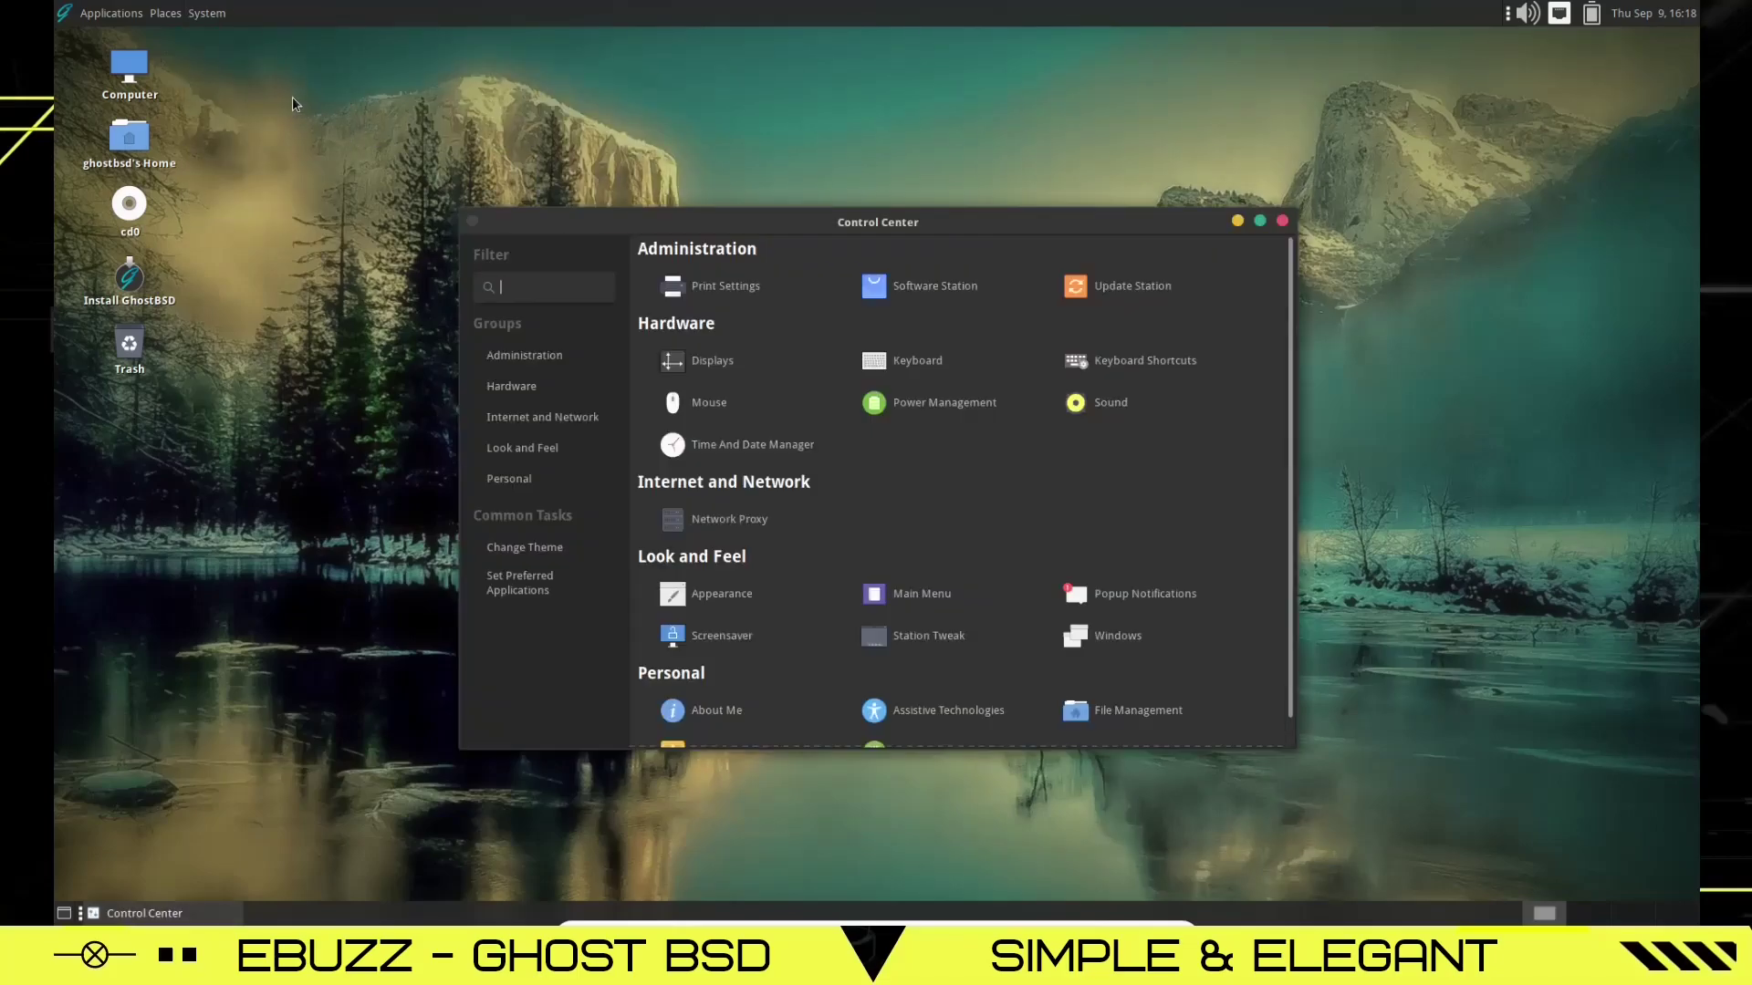
left_click_drag(981, 229, 868, 97)
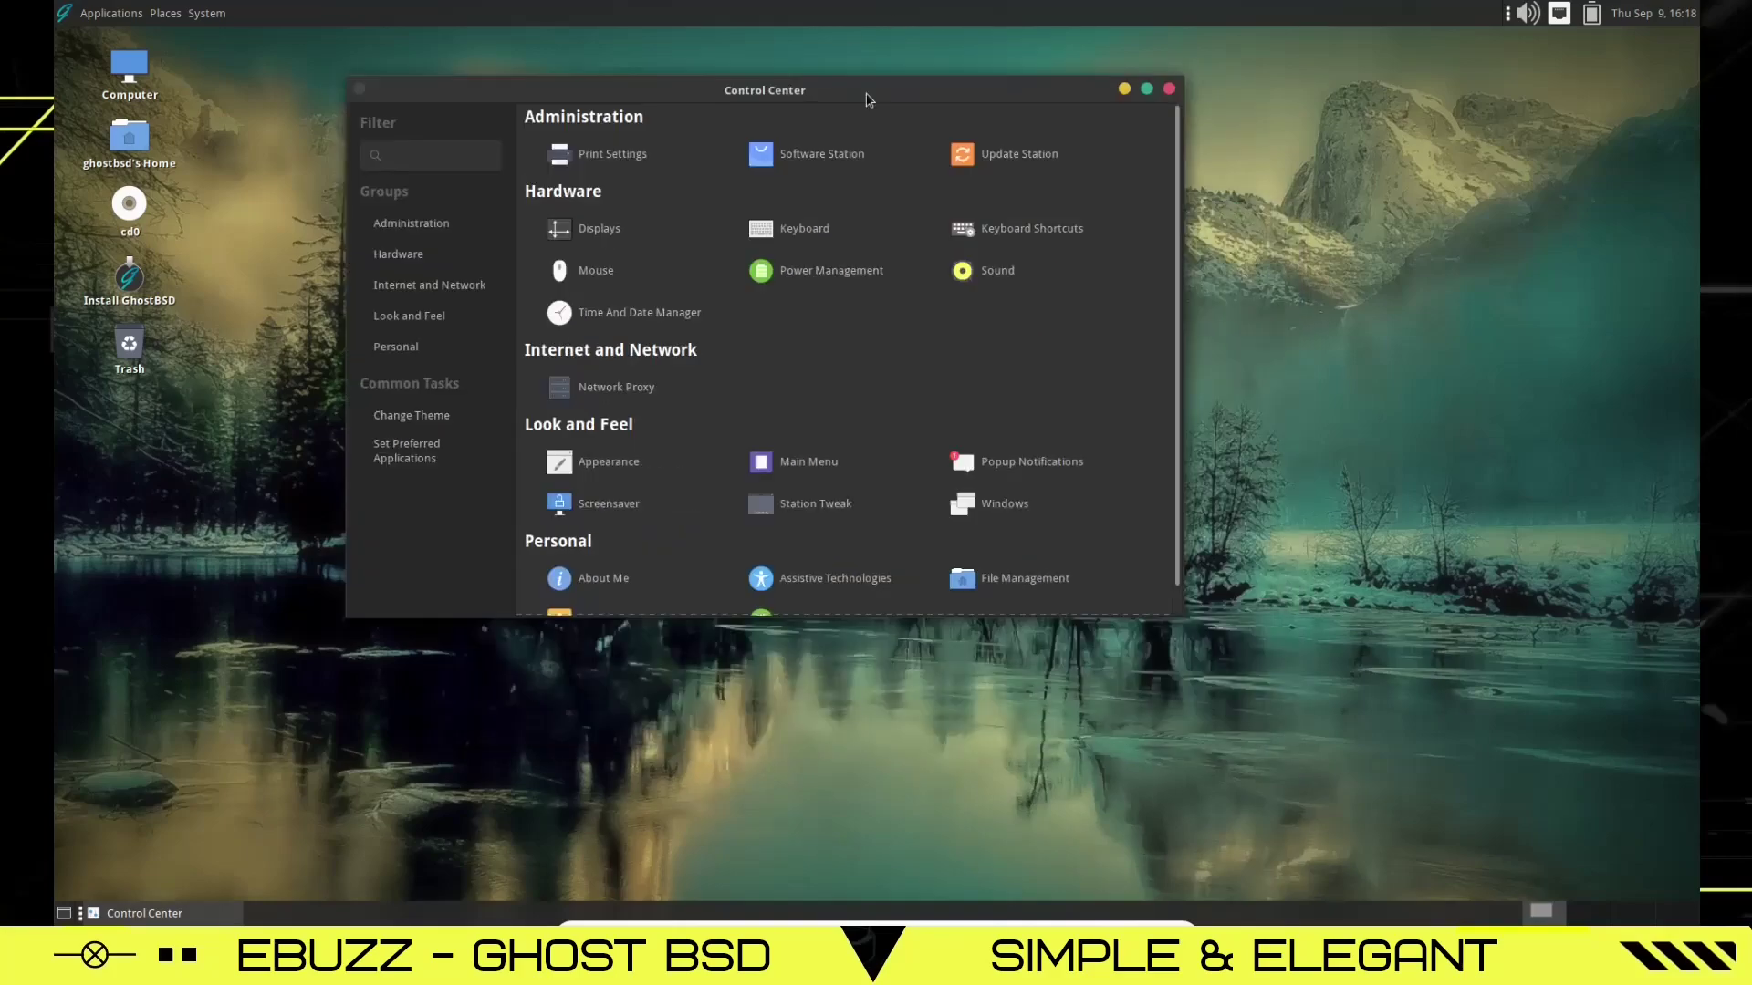
left_click(1228, 657)
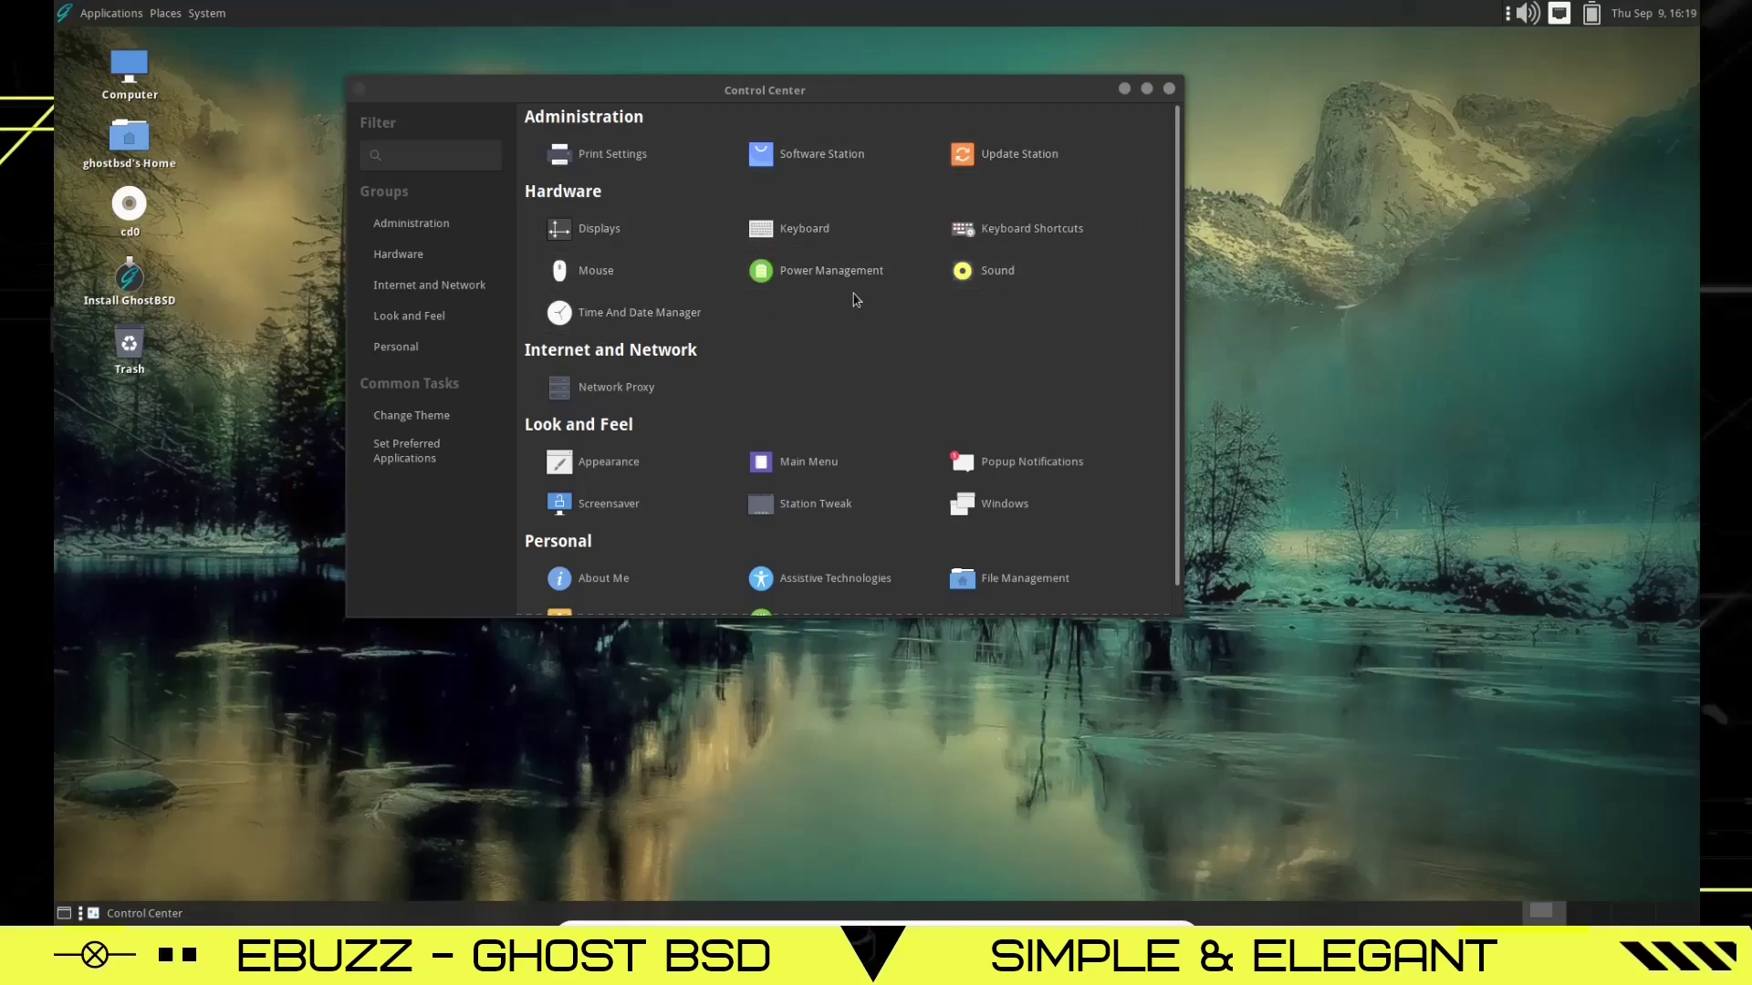
scroll(903, 302, "down", 2)
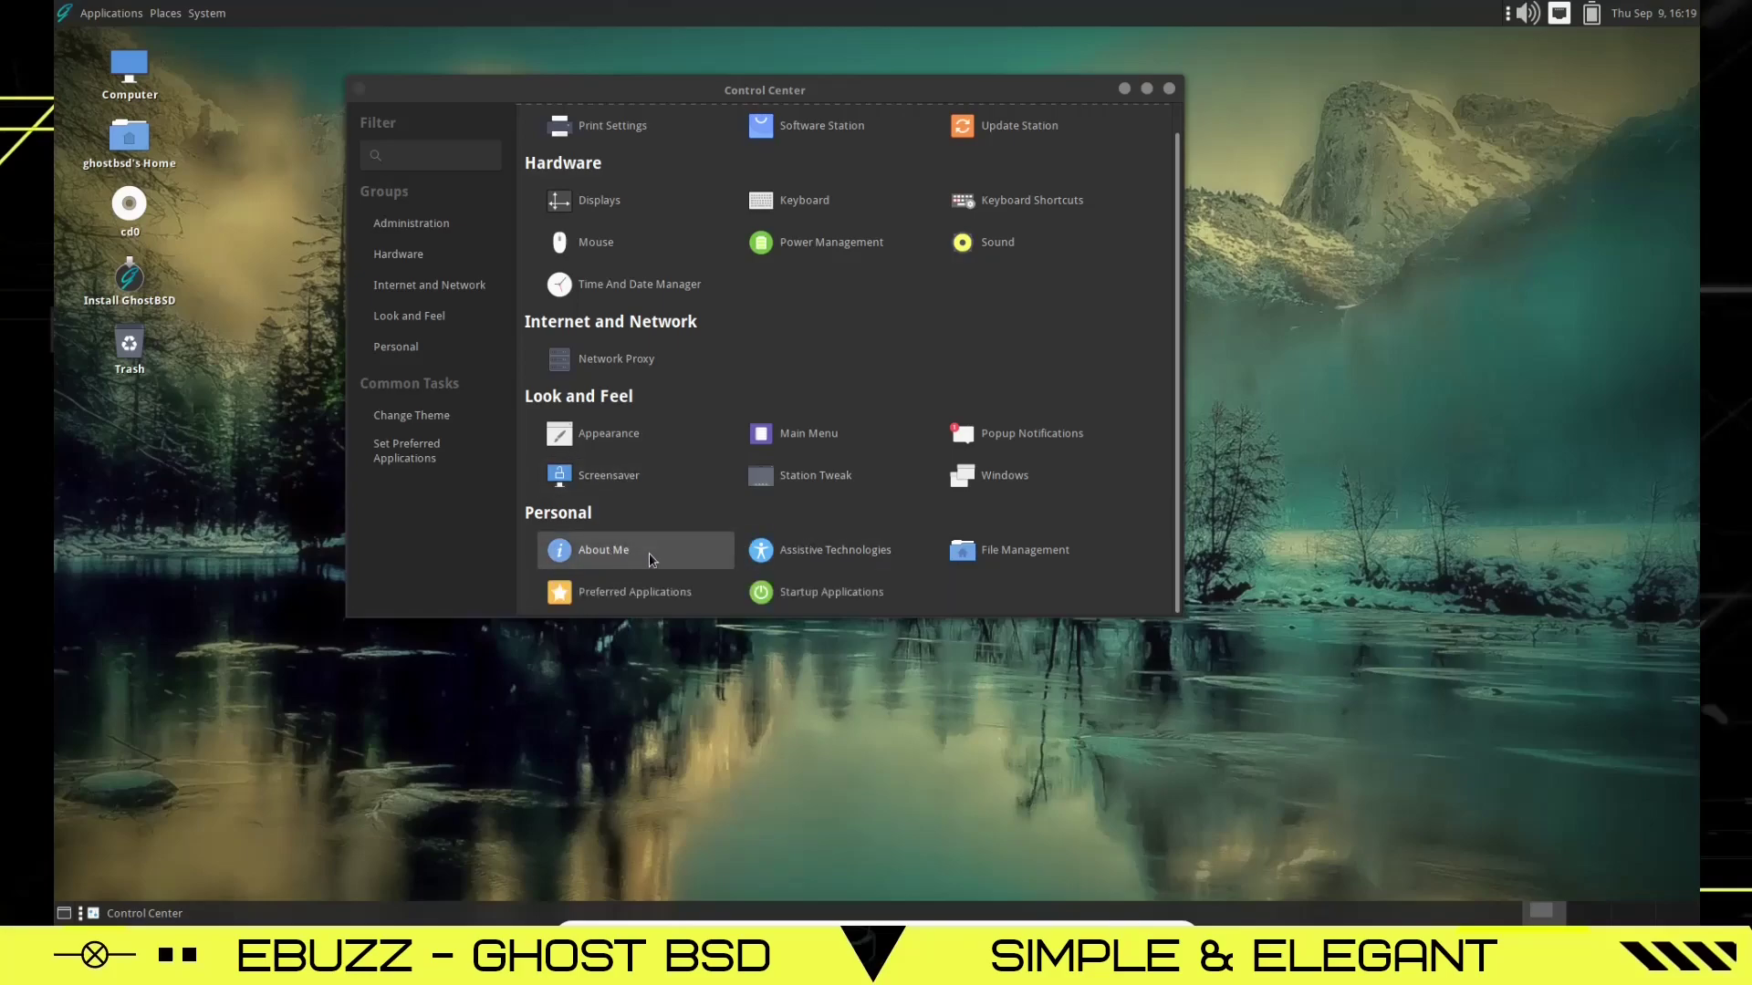
left_click(394, 231)
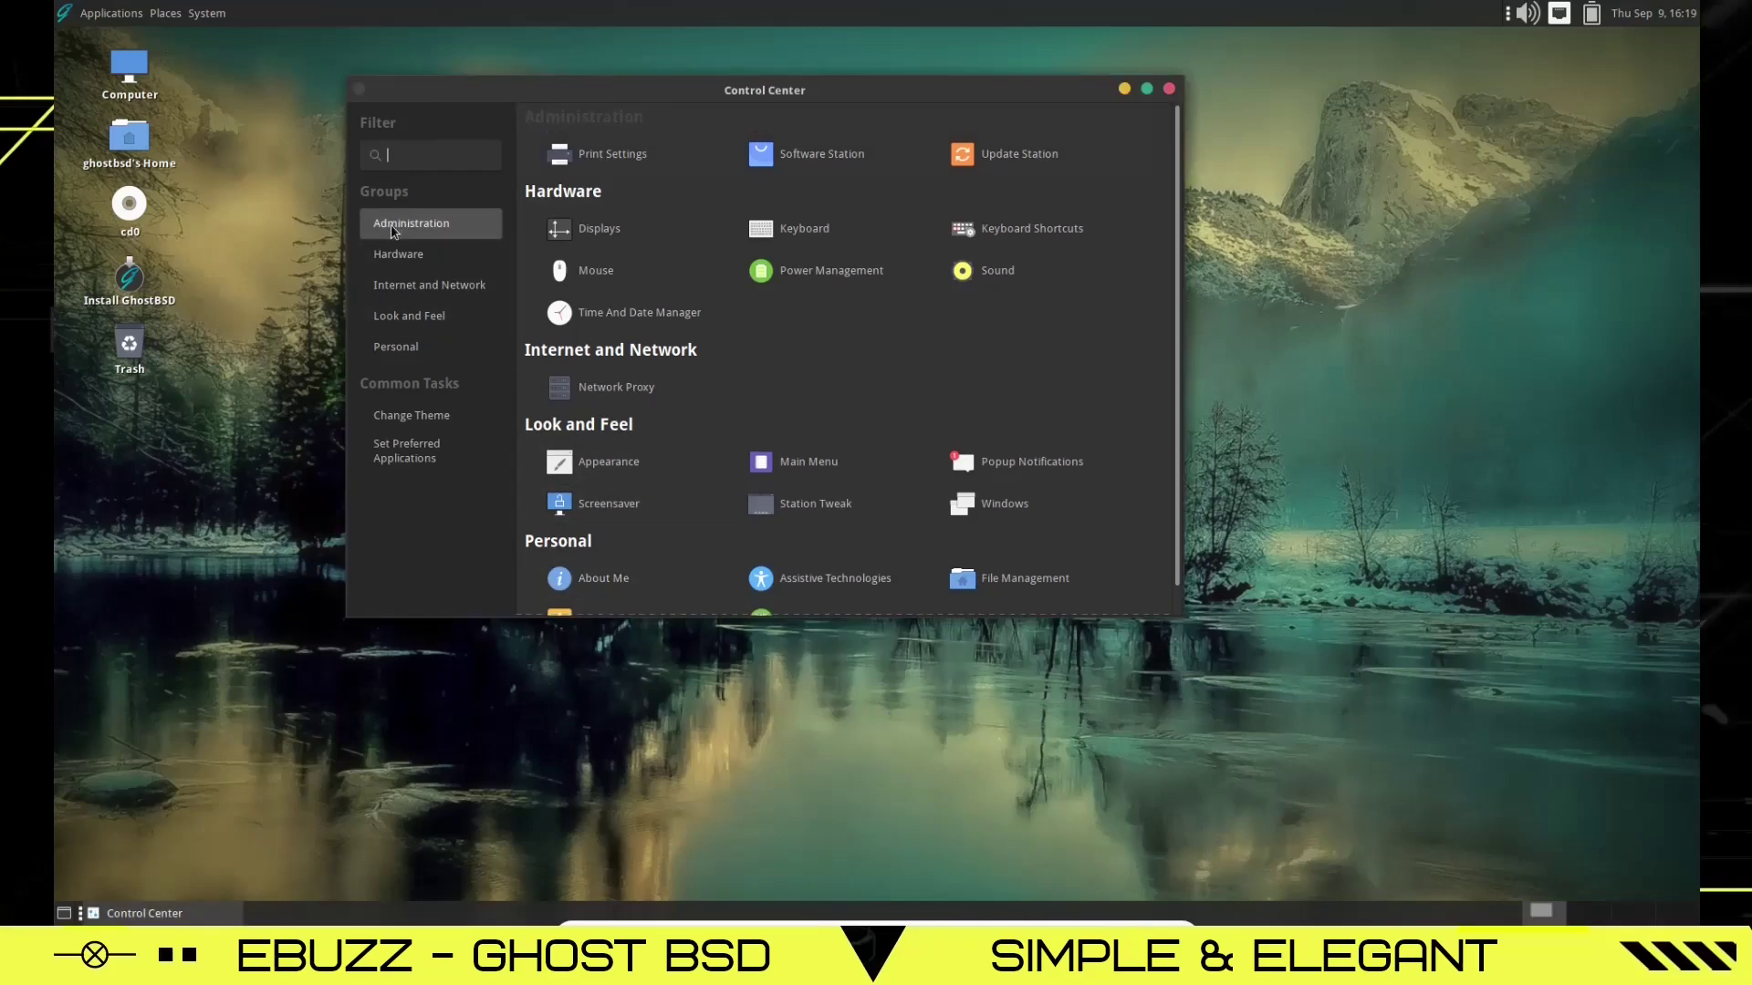
left_click(398, 253)
left_click(412, 285)
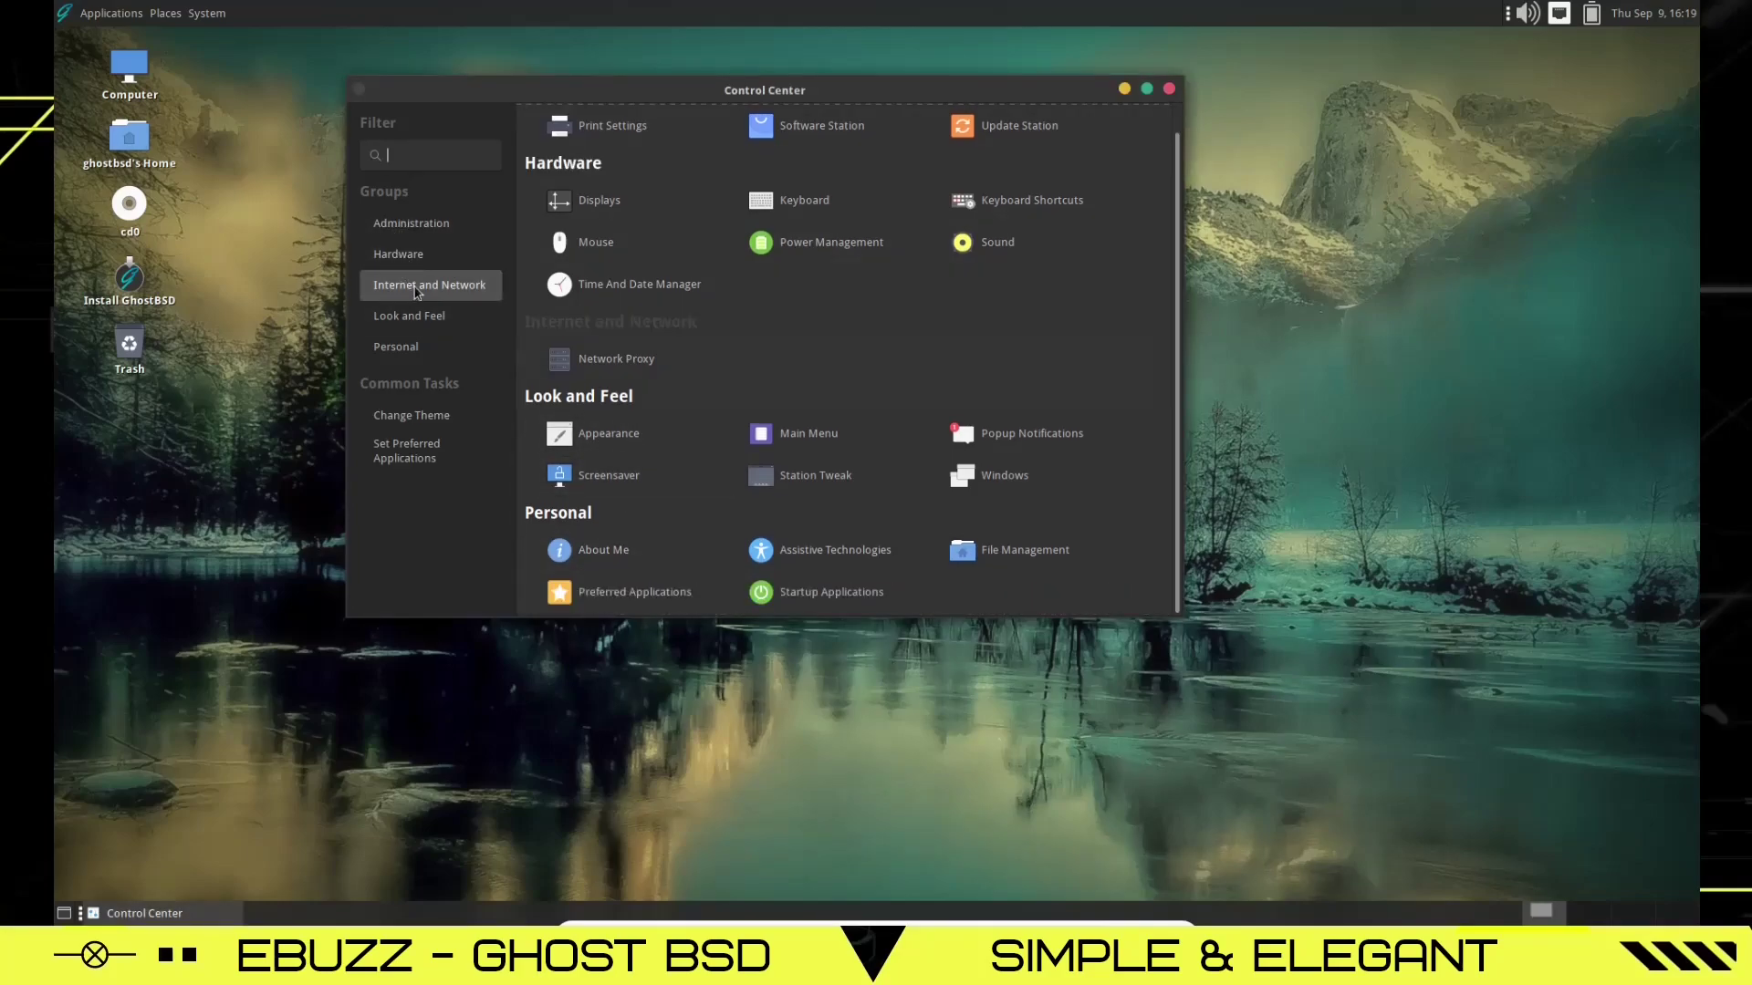
left_click(415, 361)
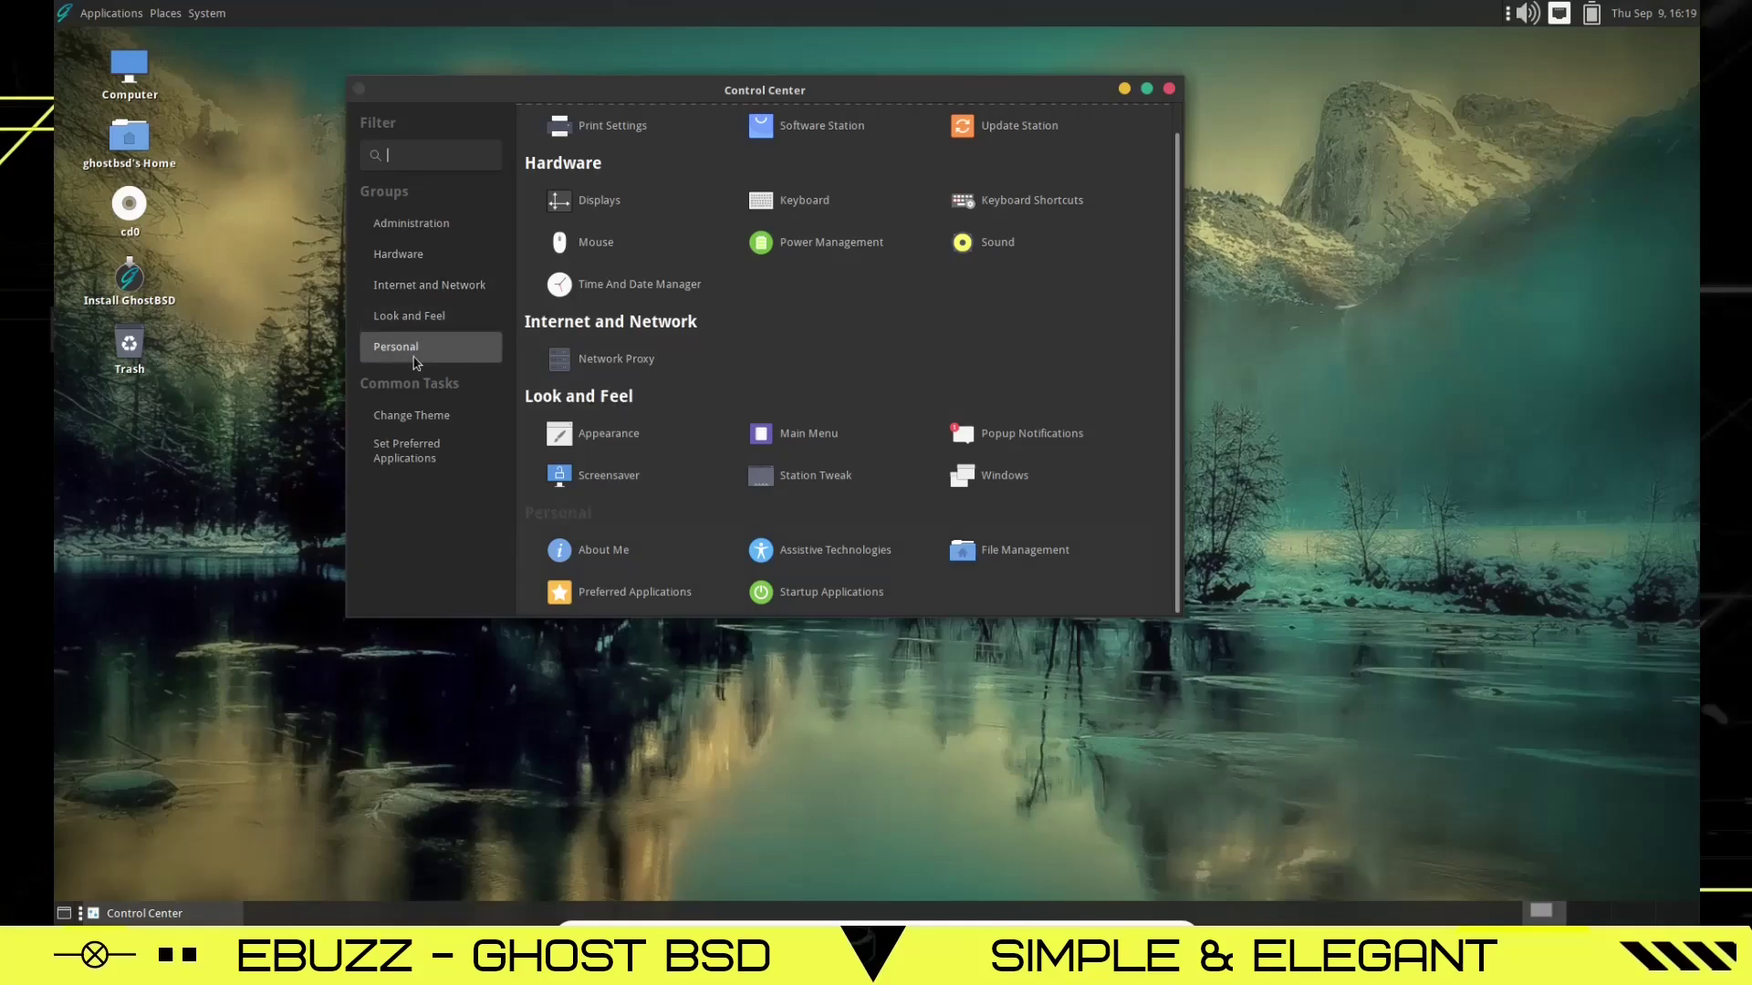
key("alt+F4")
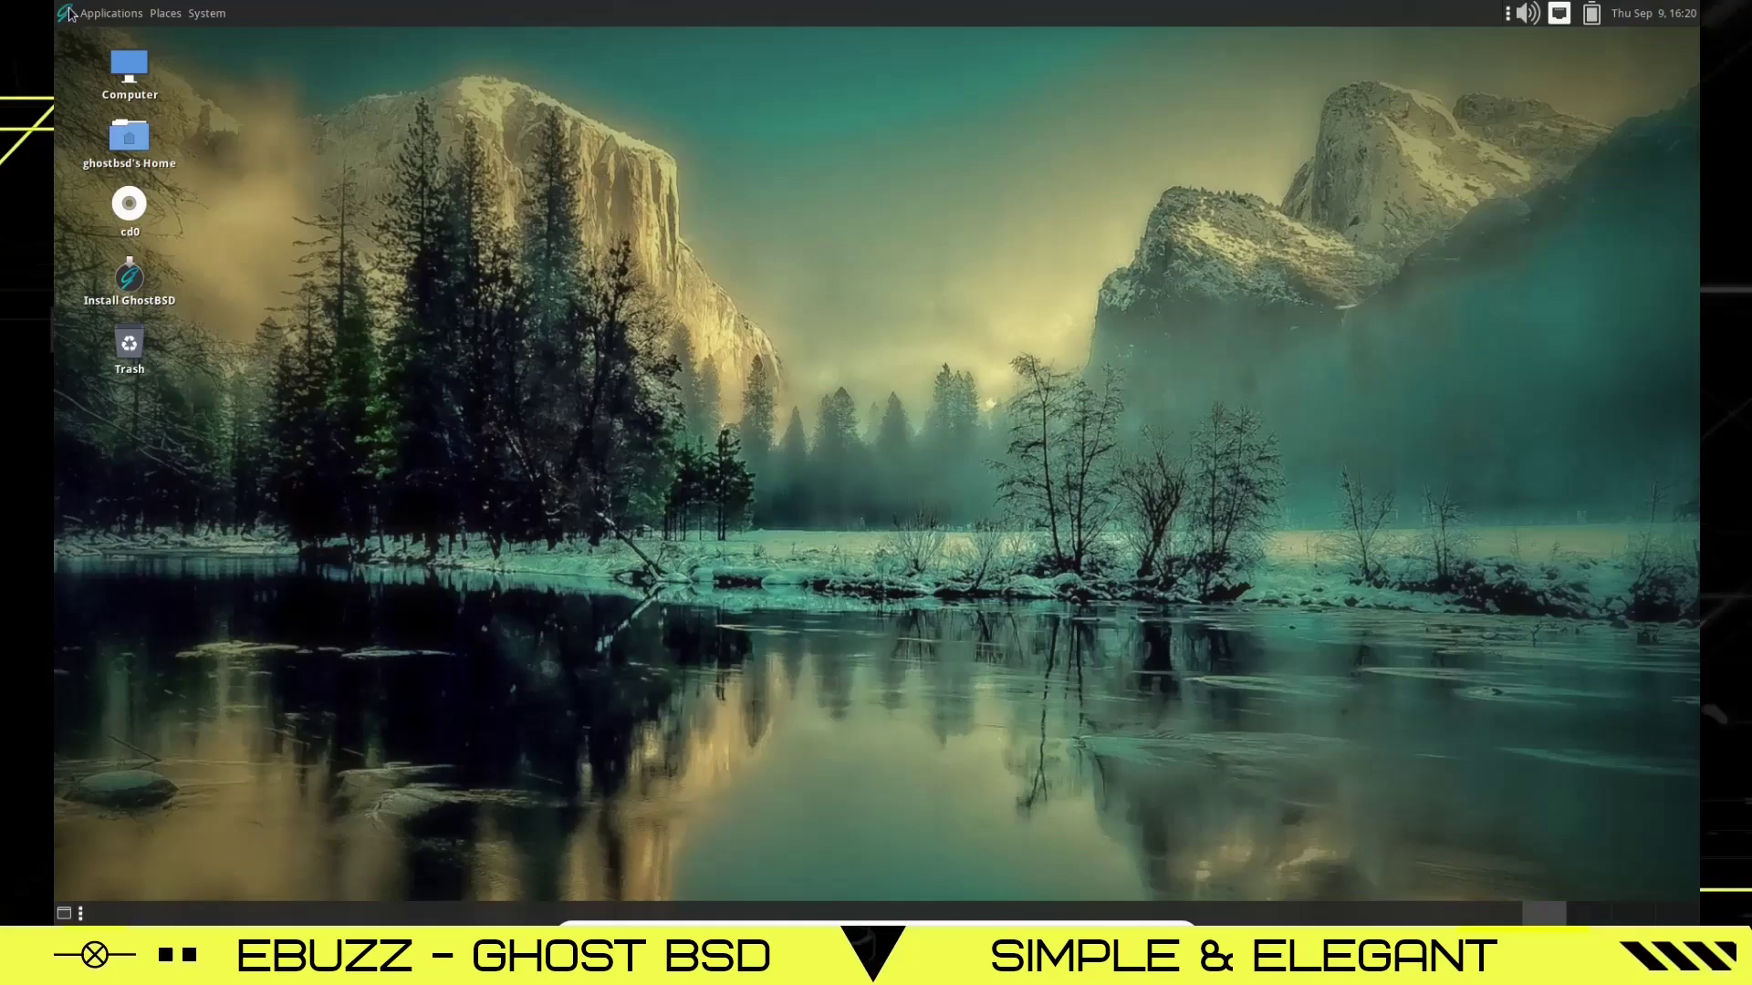
left_click(113, 14)
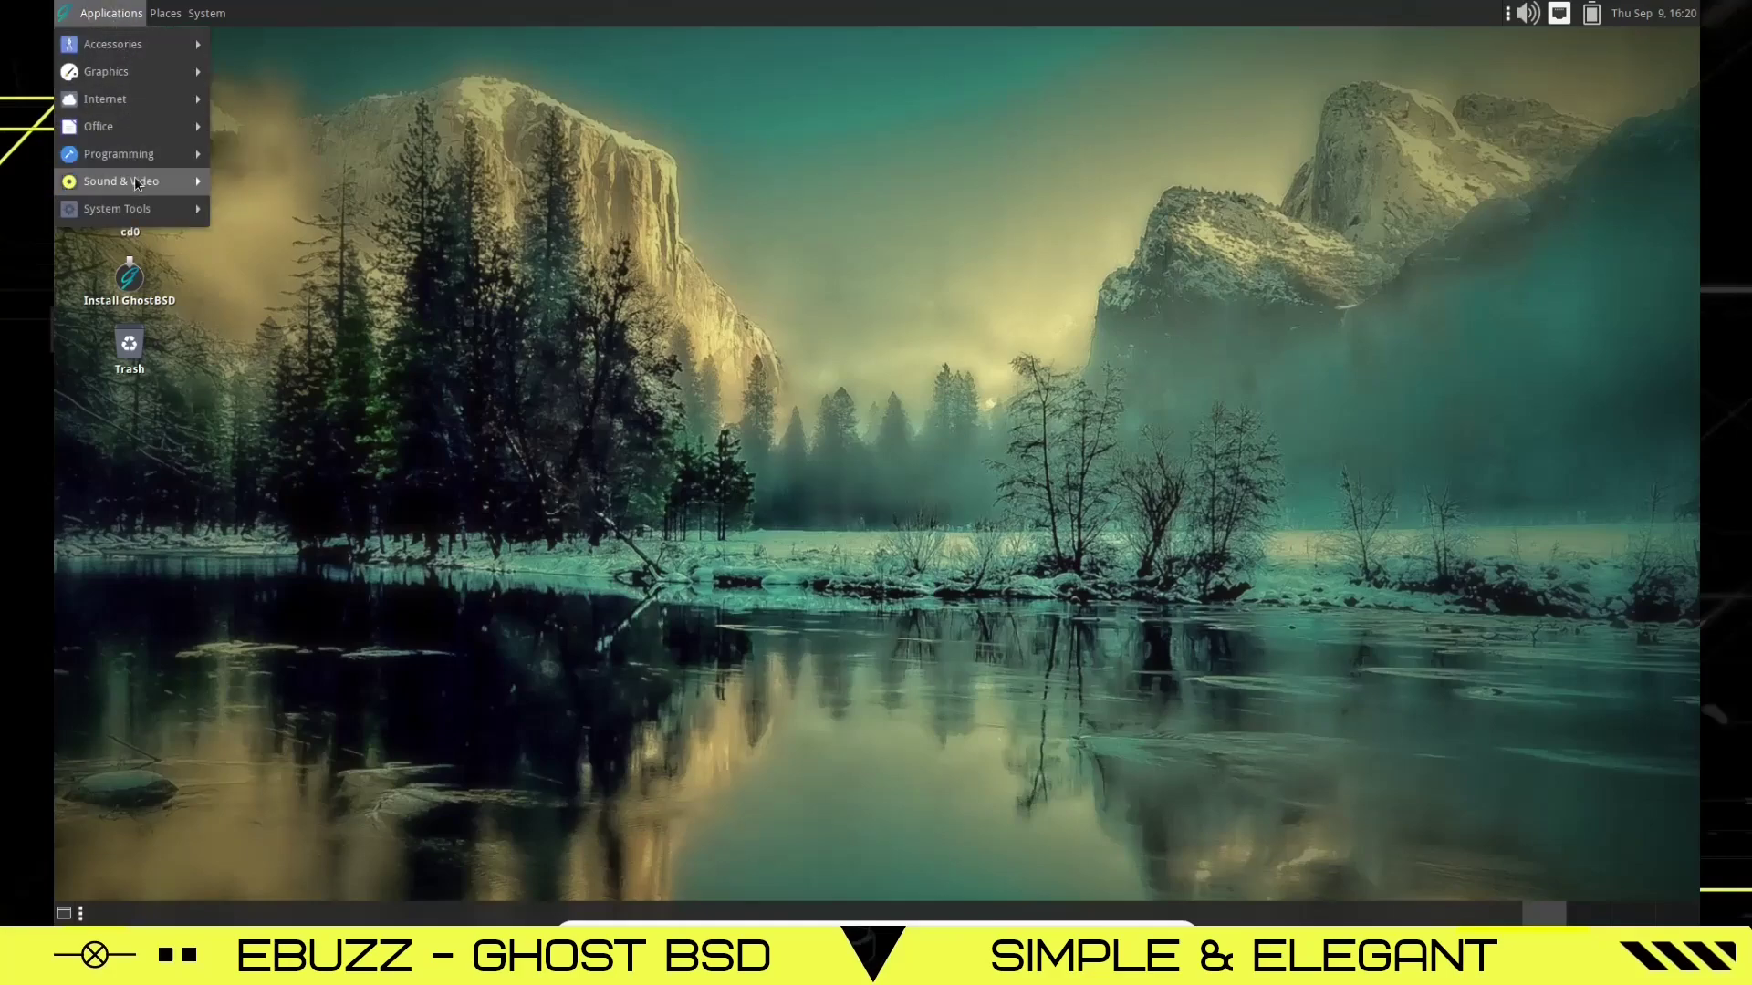
left_click(823, 311)
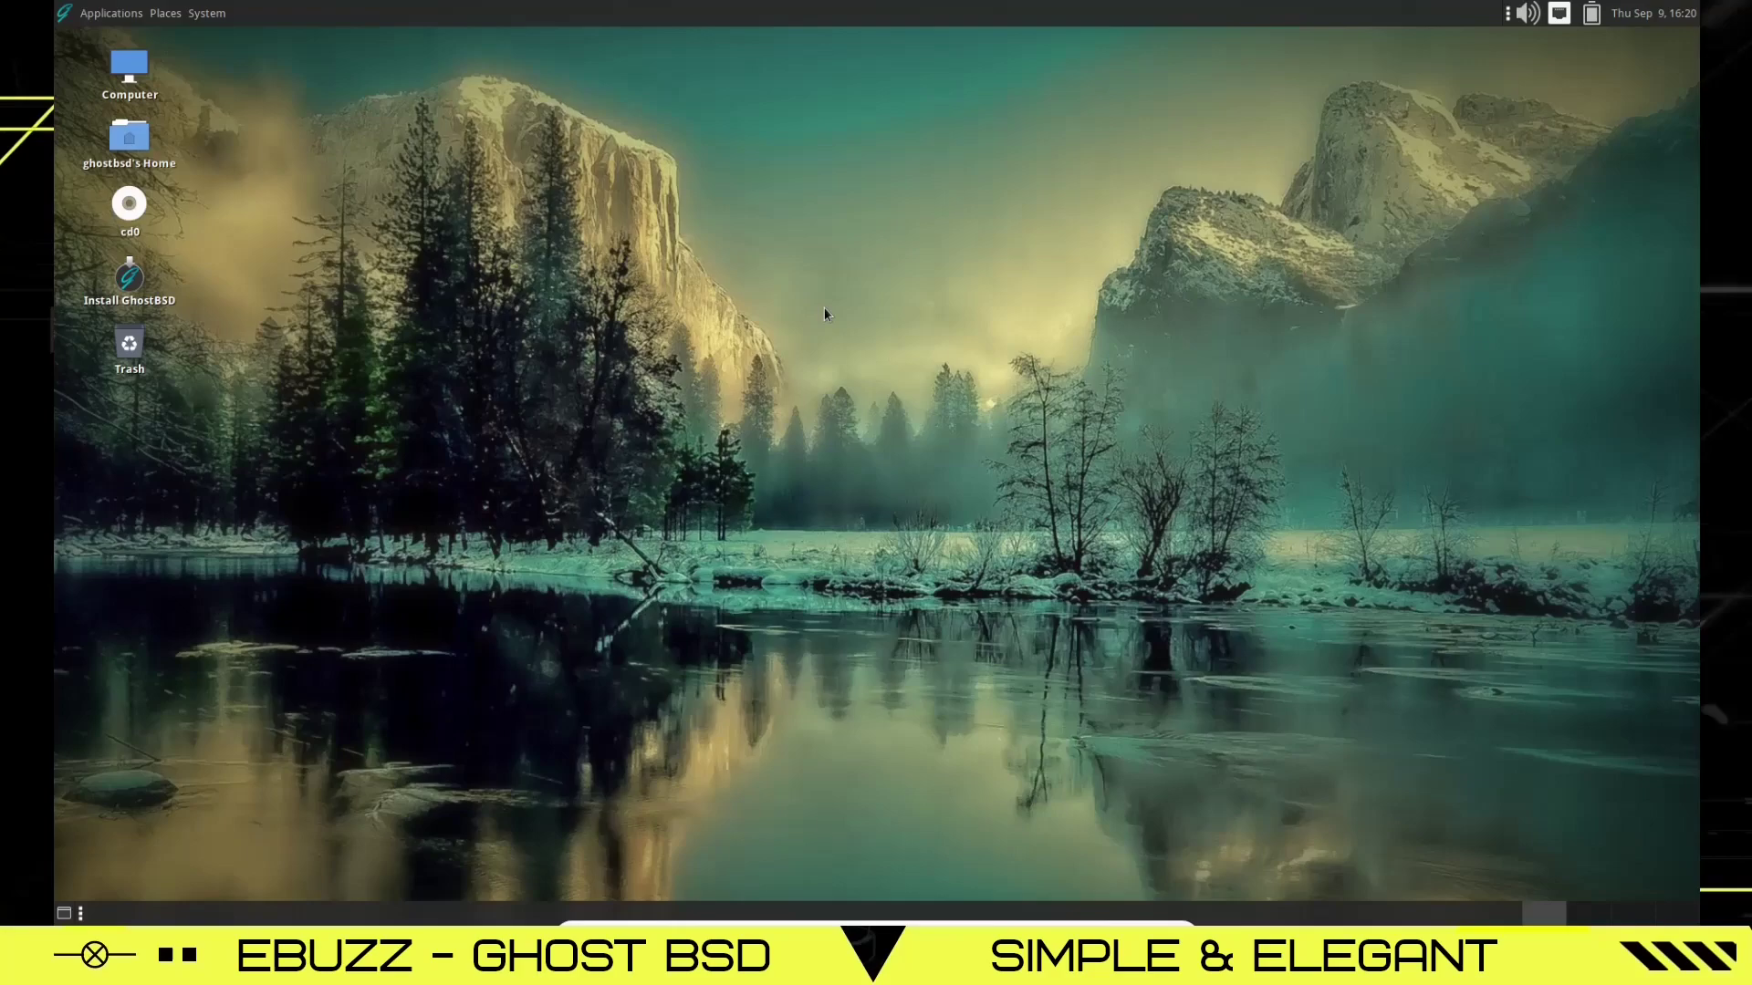